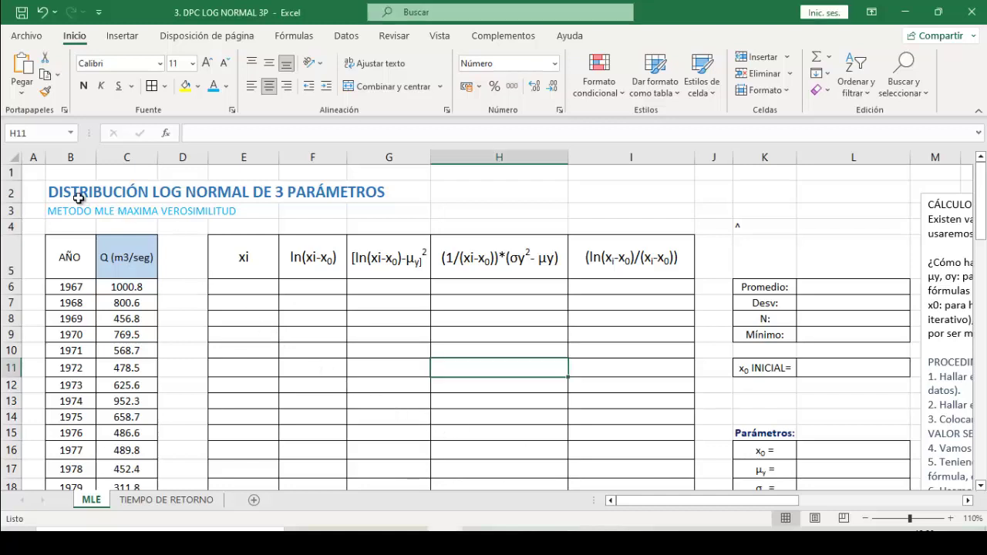
- Select the title cells B2:C3, then scroll right to show the CÁLCULO DE LOS PARÁMETROS text box
drag(79, 198, 116, 210)
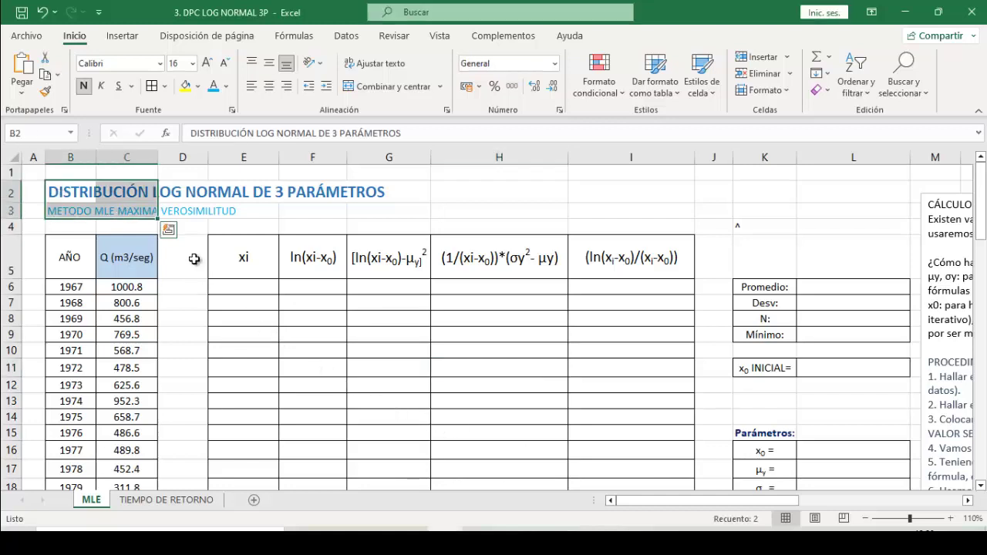
mouse_move(80, 192)
mouse_down()
mouse_move(321, 197)
mouse_move(390, 216)
mouse_up()
click(551, 189)
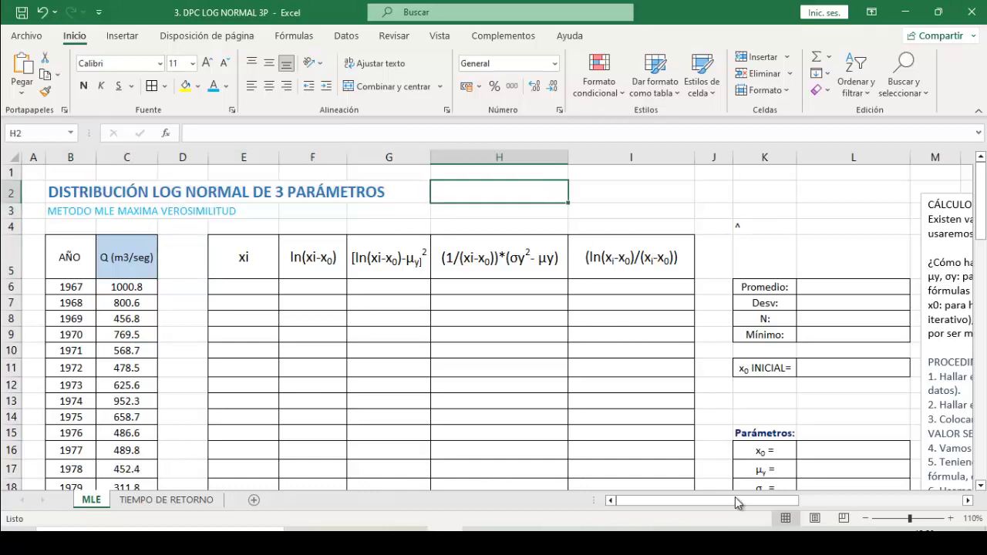
drag(734, 501, 835, 511)
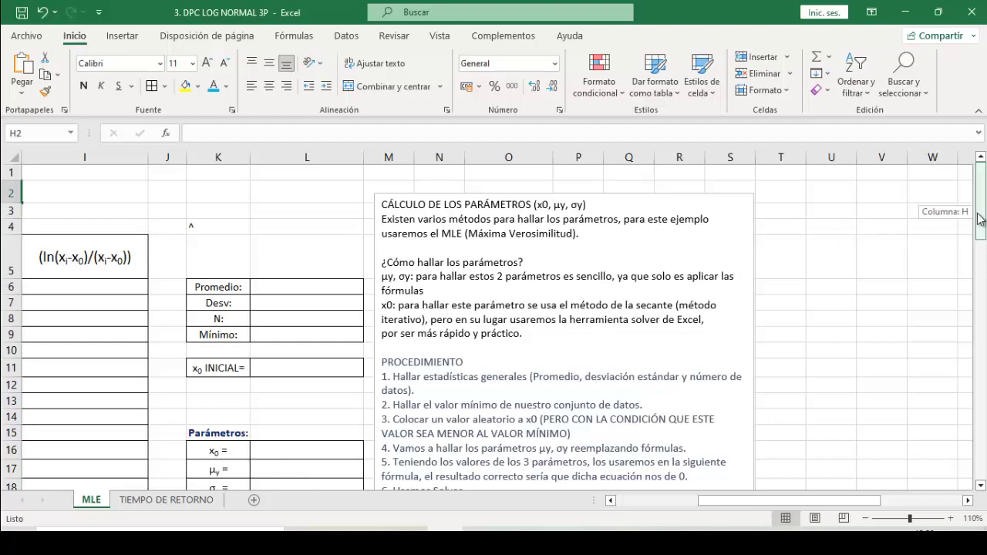
- Make the PROCEDIMIENTO heading and step 1 text in the explanation box black
scroll(964, 213, down, 1)
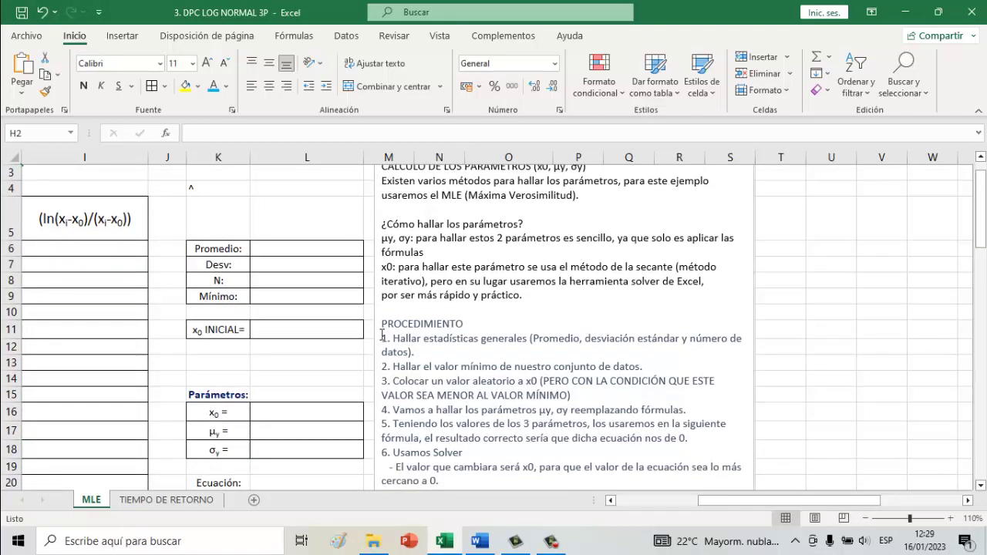
drag(382, 324, 417, 350)
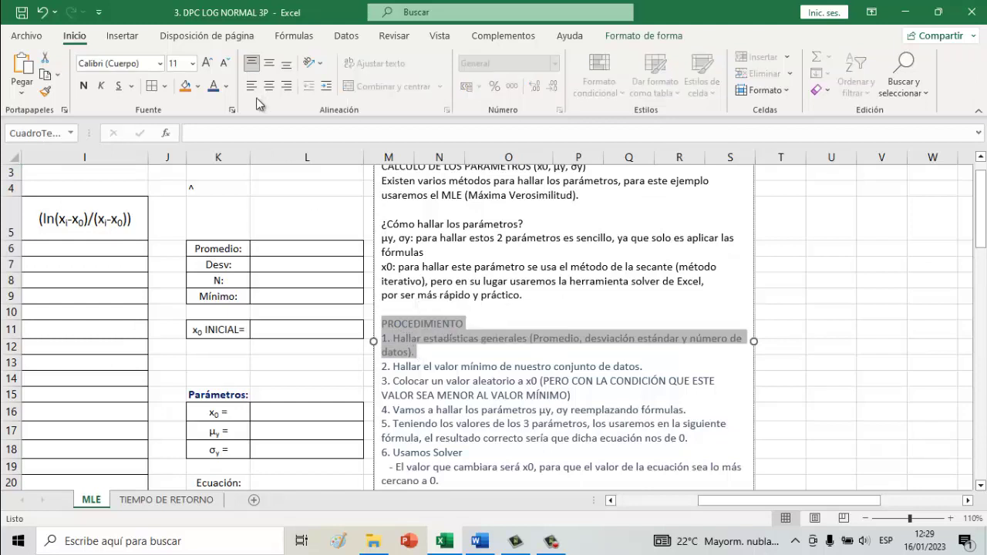
click(226, 85)
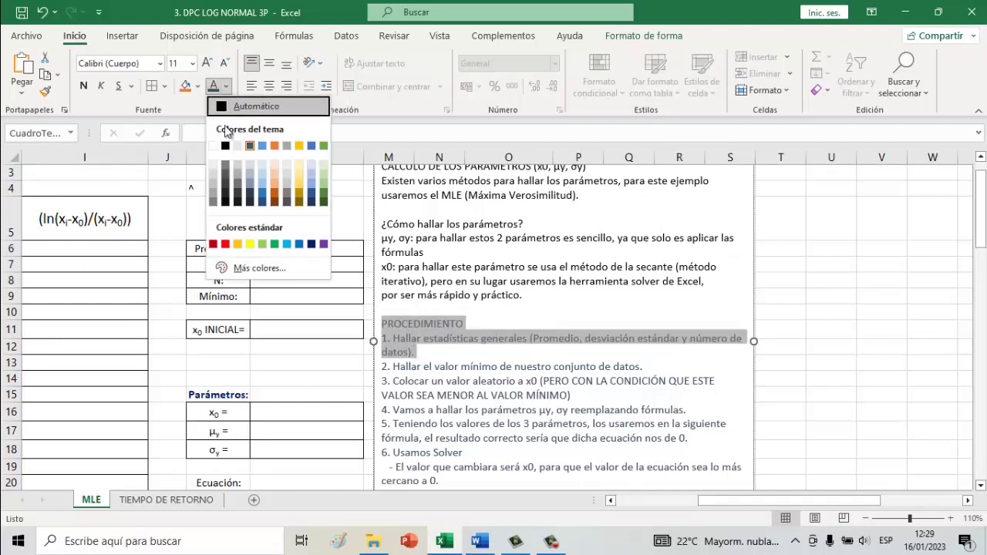
click(226, 146)
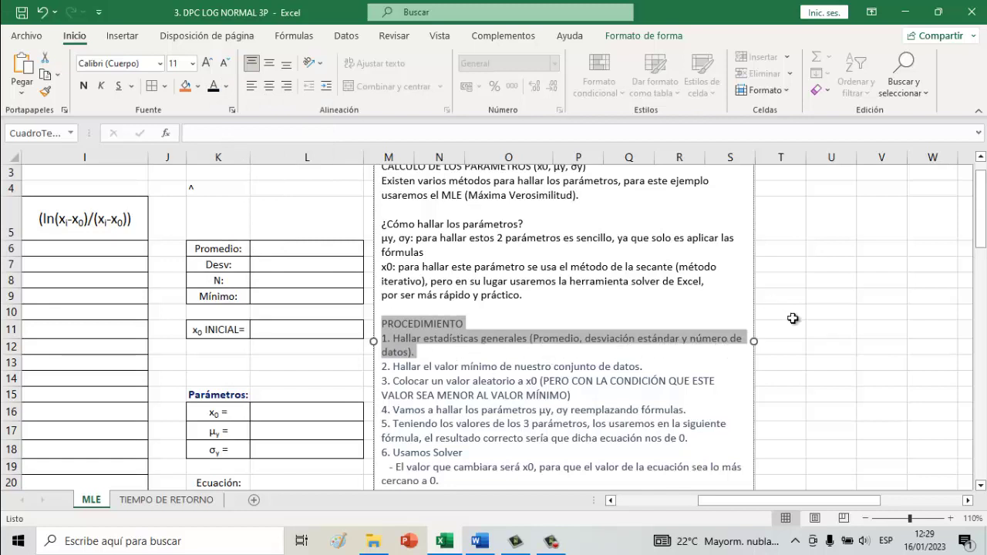
- Scroll back to column A and row 1 of the data table
click(281, 376)
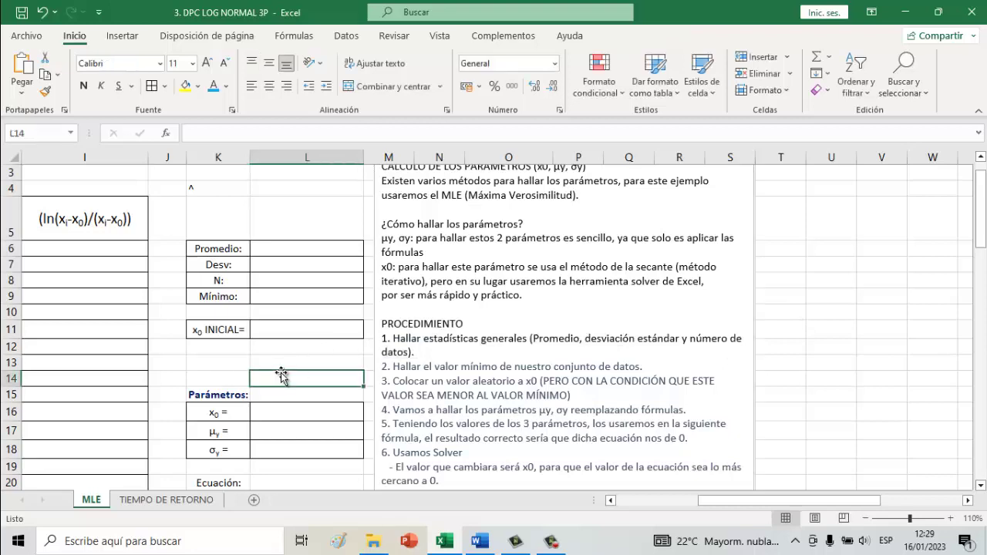
drag(746, 499, 663, 498)
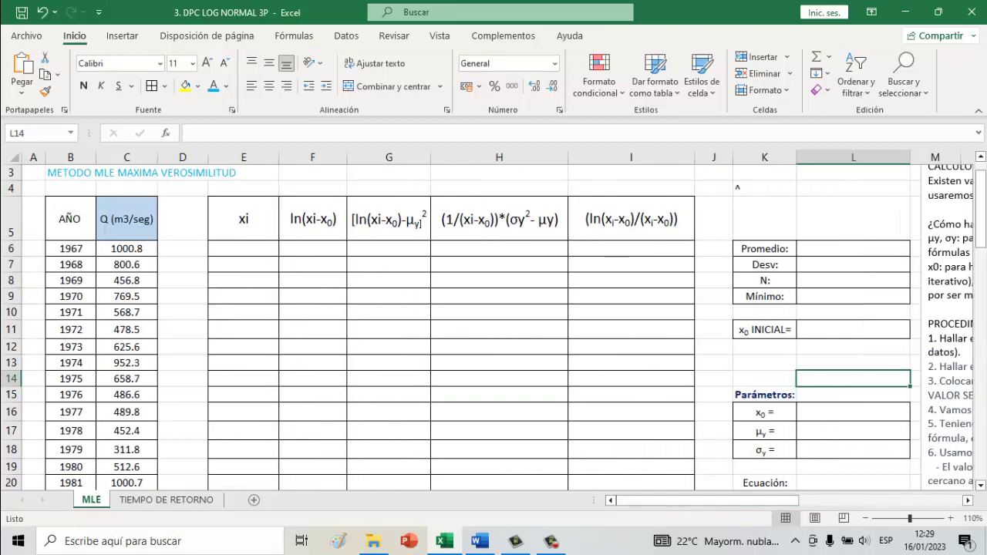
mouse_move(981, 224)
mouse_down()
mouse_move(981, 354)
mouse_move(981, 202)
mouse_up()
- Enter =C6 in E6 and fill it down the xi column to the last year
click(216, 290)
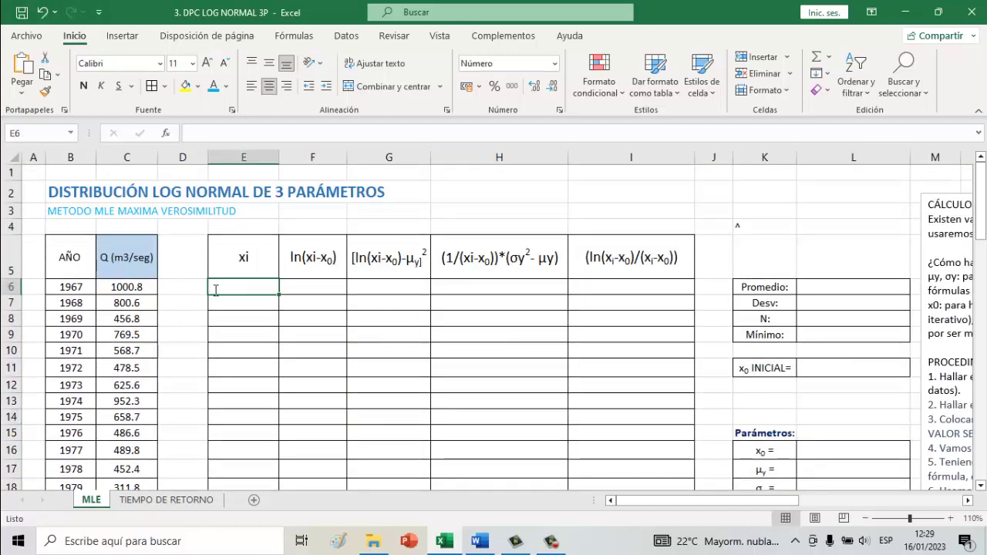
text(=)
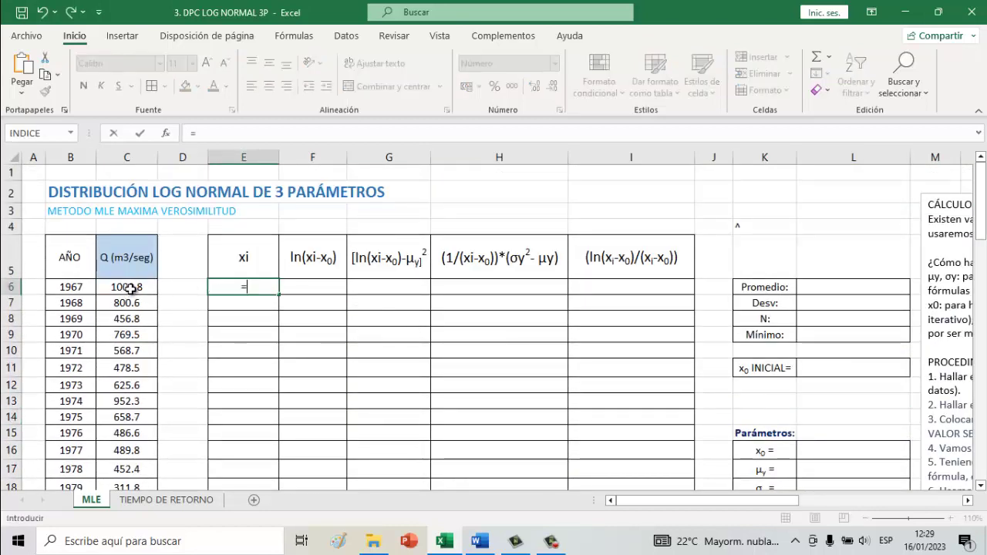
click(129, 288)
key(Return)
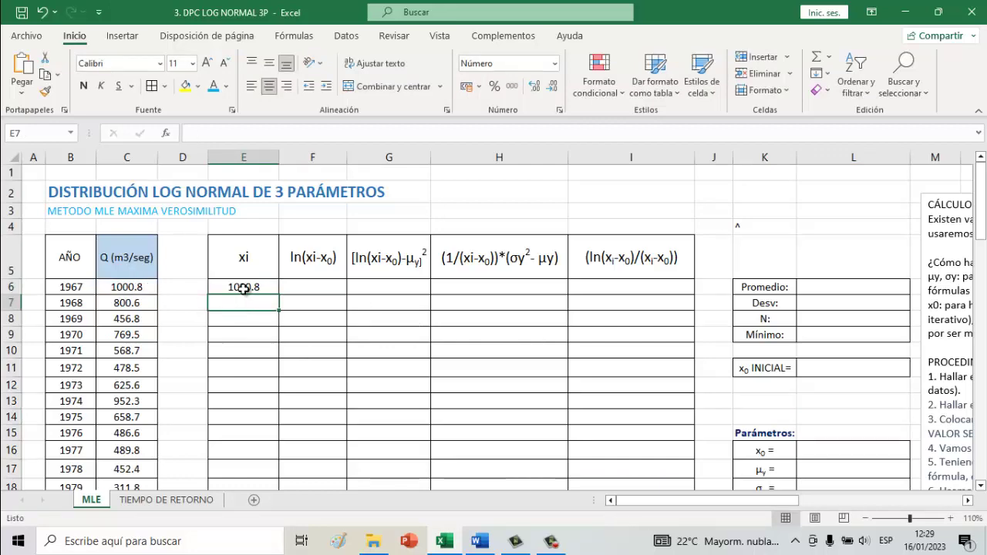
click(243, 289)
mouse_move(279, 295)
mouse_down()
mouse_move(243, 498)
mouse_move(255, 314)
mouse_up()
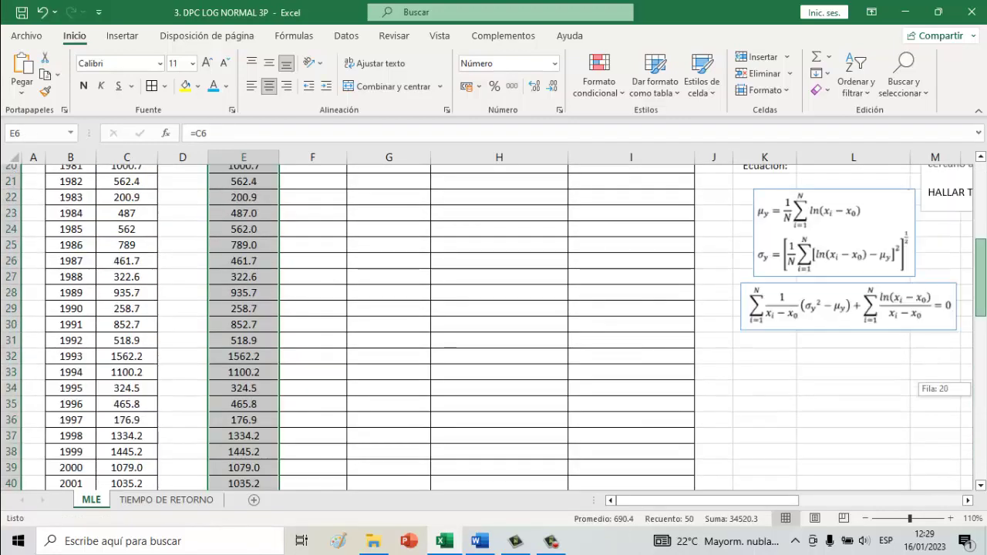
drag(982, 393, 982, 201)
click(813, 276)
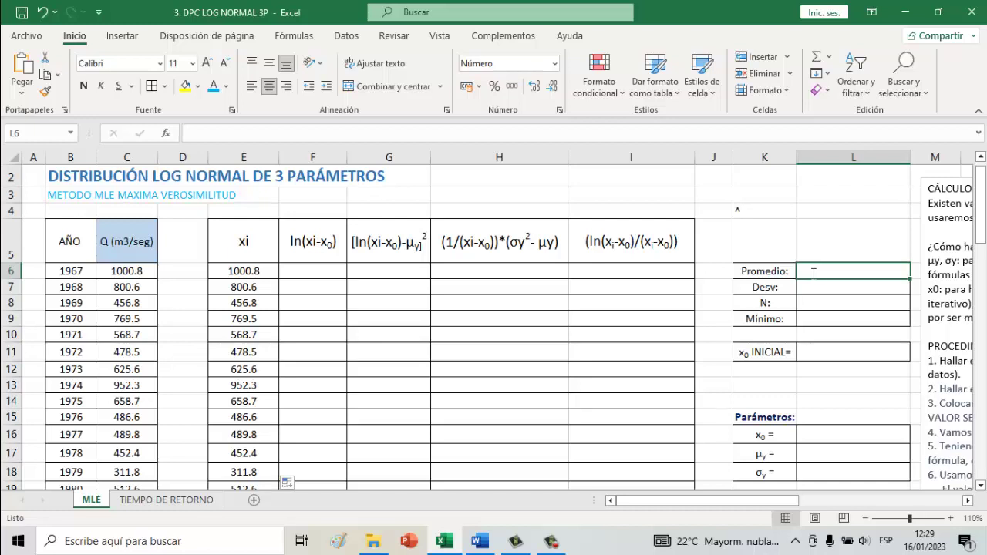
- Enter =PROMEDIO(E6:E55) in the Promedio cell, giving 690.4
text(=PROM)
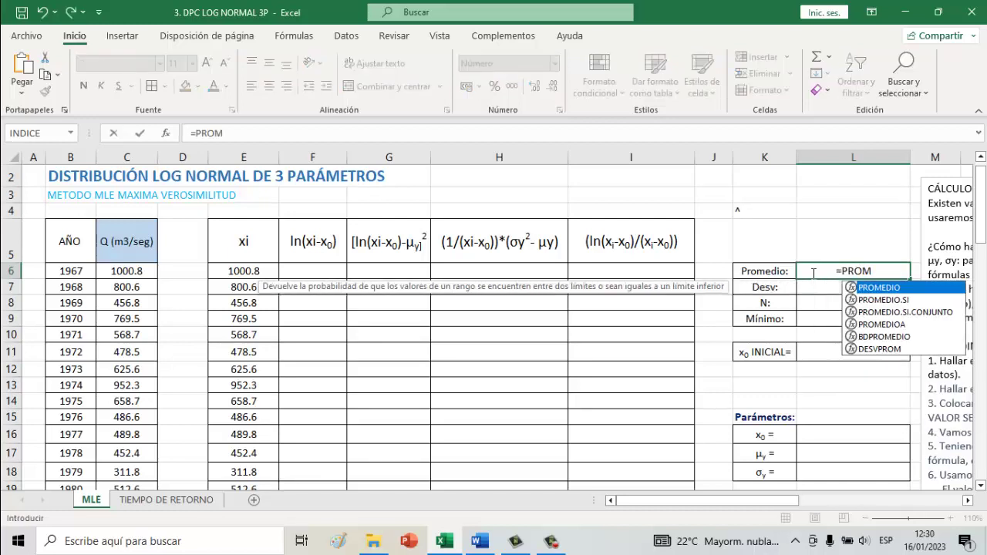
text(E)
double_click(871, 288)
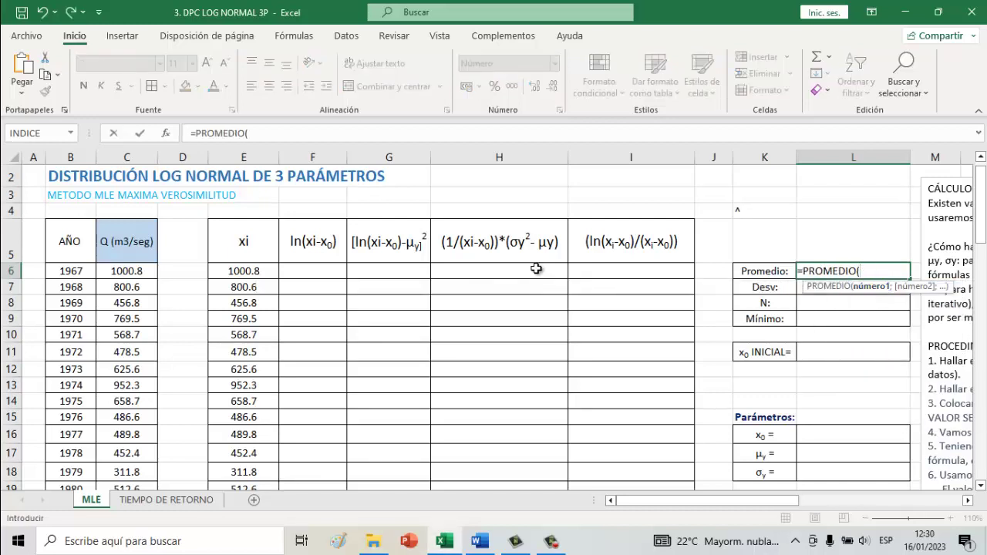
click(246, 275)
mouse_move(245, 287)
mouse_down()
mouse_move(240, 554)
mouse_move(245, 367)
mouse_move(244, 380)
mouse_up()
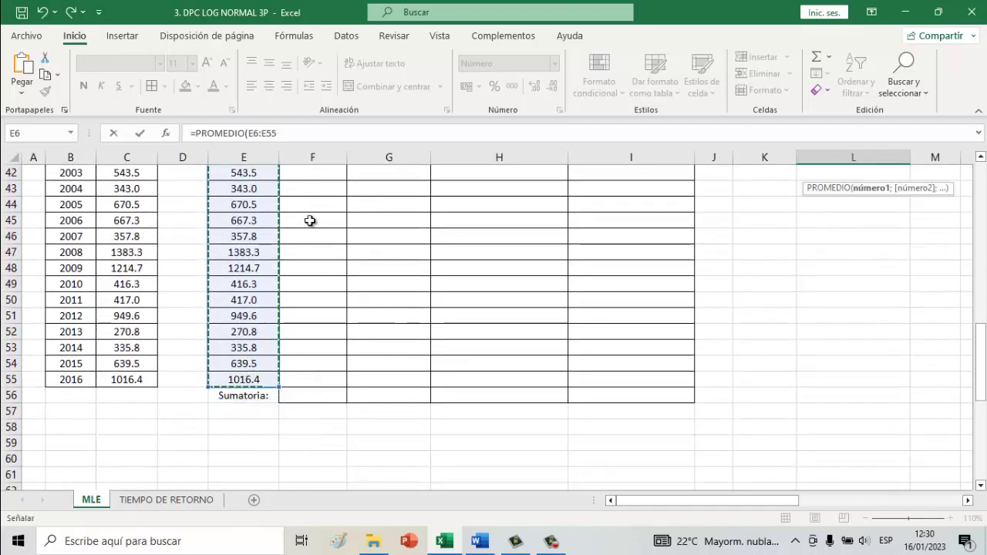
click(299, 132)
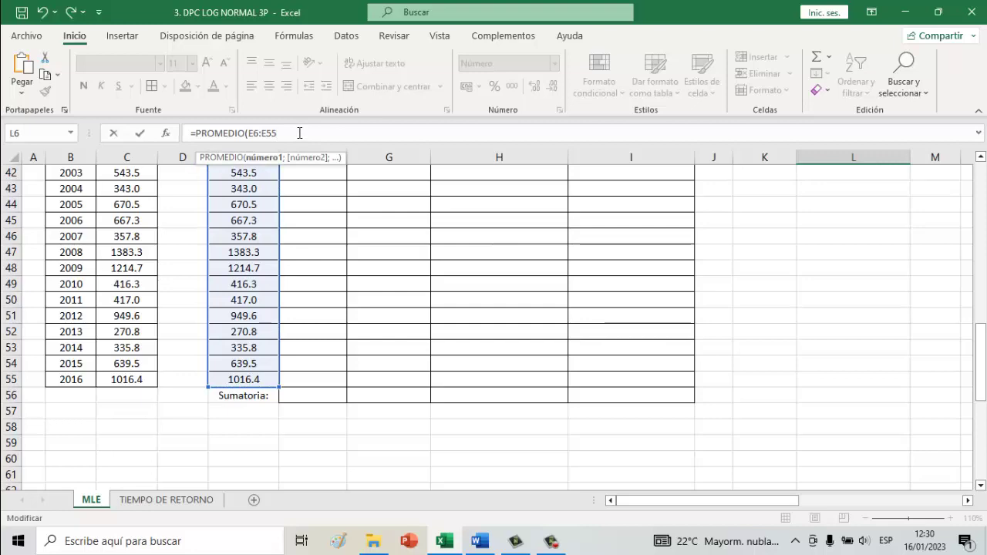
text())
key(Return)
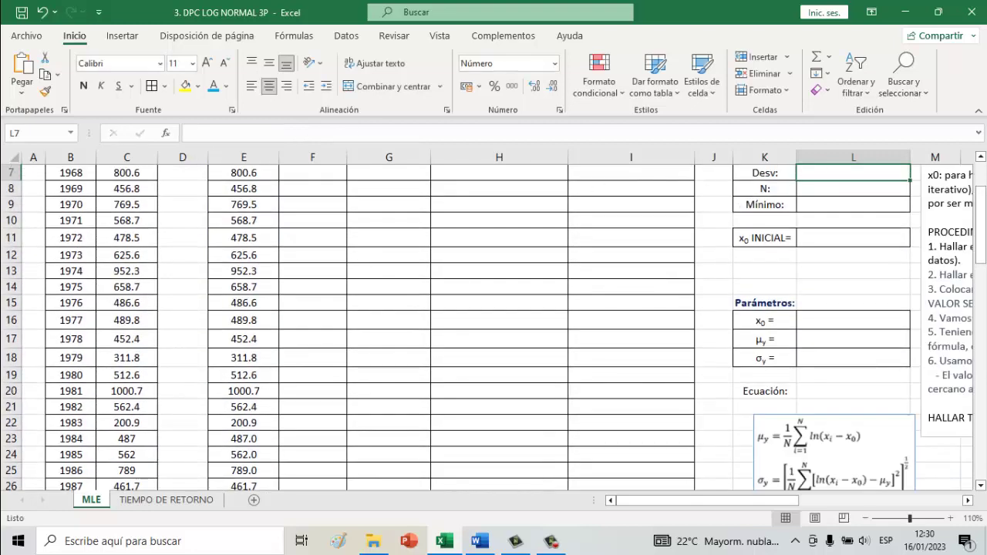
- Enter =DESVEST.M(E6:E55) in the Desv cell, giving 353.1
drag(983, 220, 984, 199)
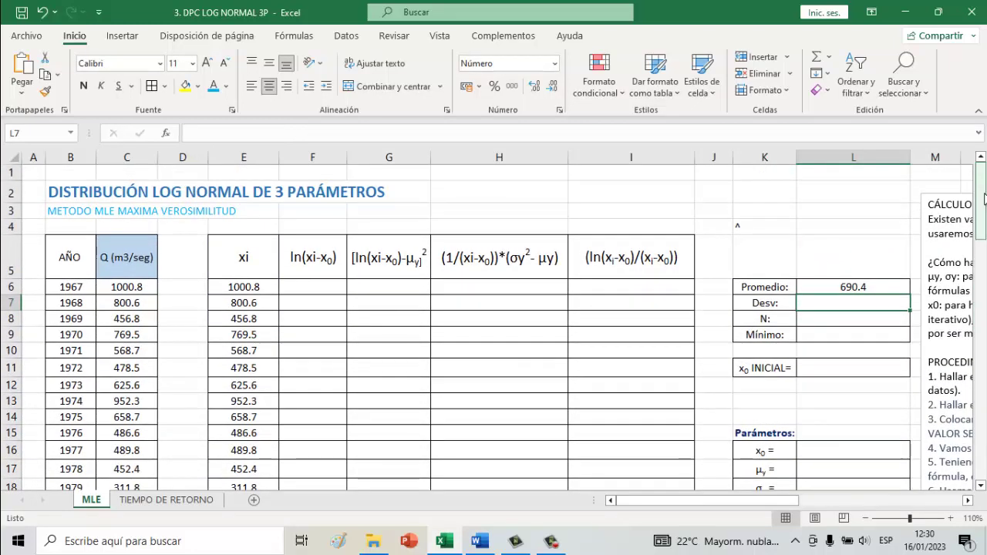
text(=DESV)
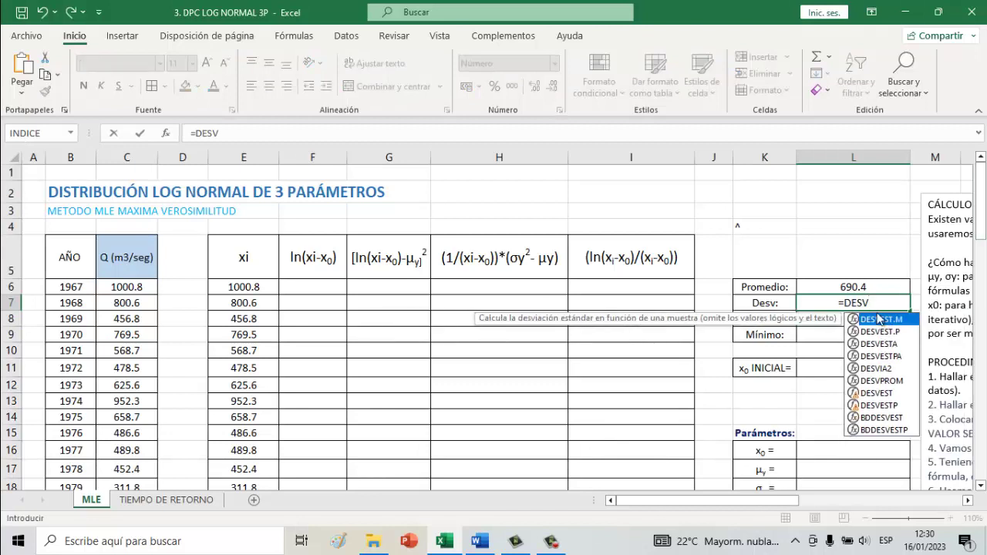
double_click(878, 320)
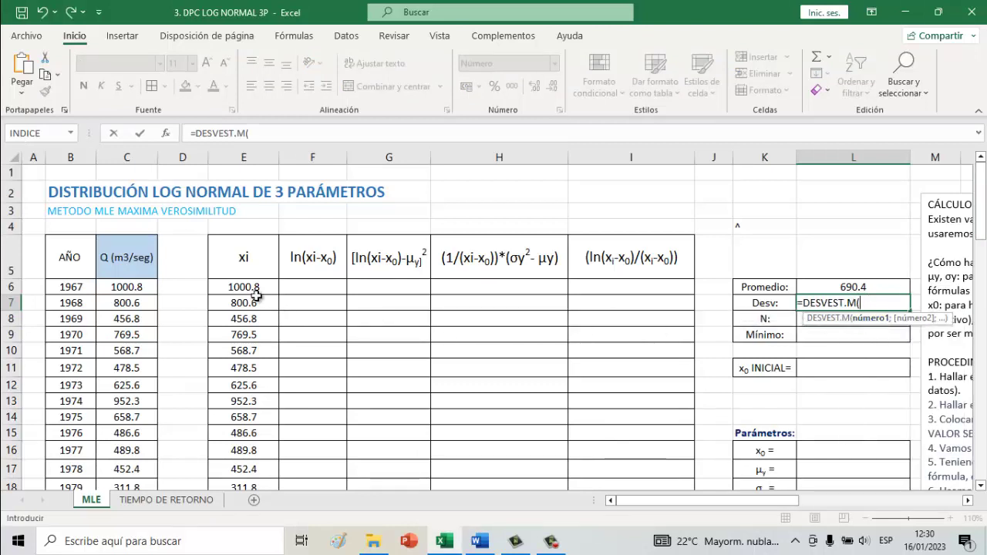
drag(256, 289, 239, 548)
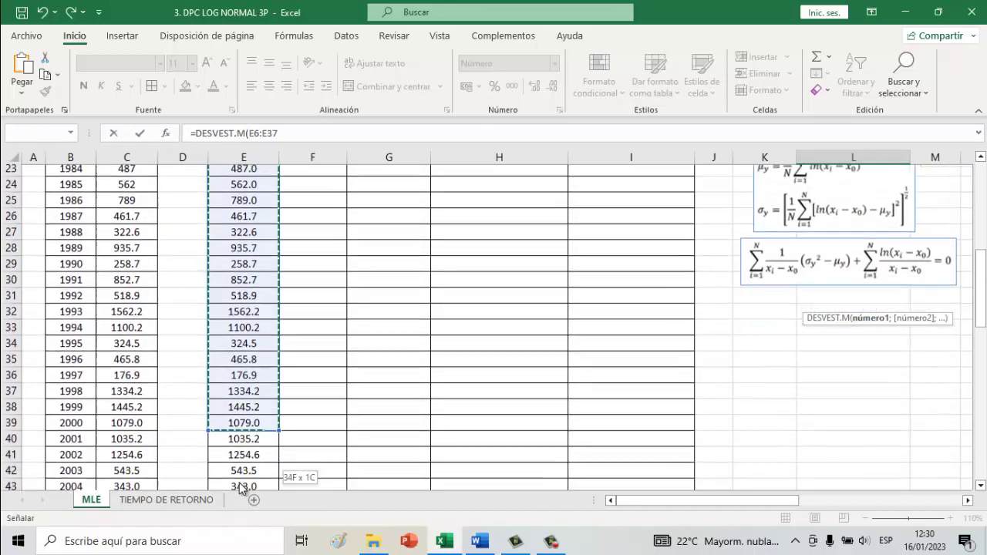
mouse_move(239, 548)
mouse_down()
mouse_move(247, 434)
mouse_move(244, 453)
mouse_up()
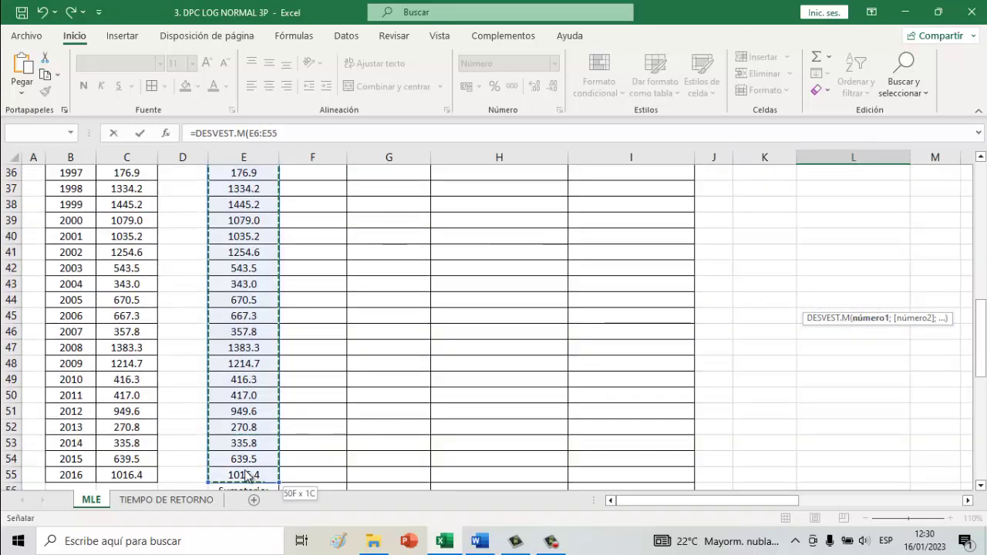
drag(243, 453, 247, 474)
click(309, 135)
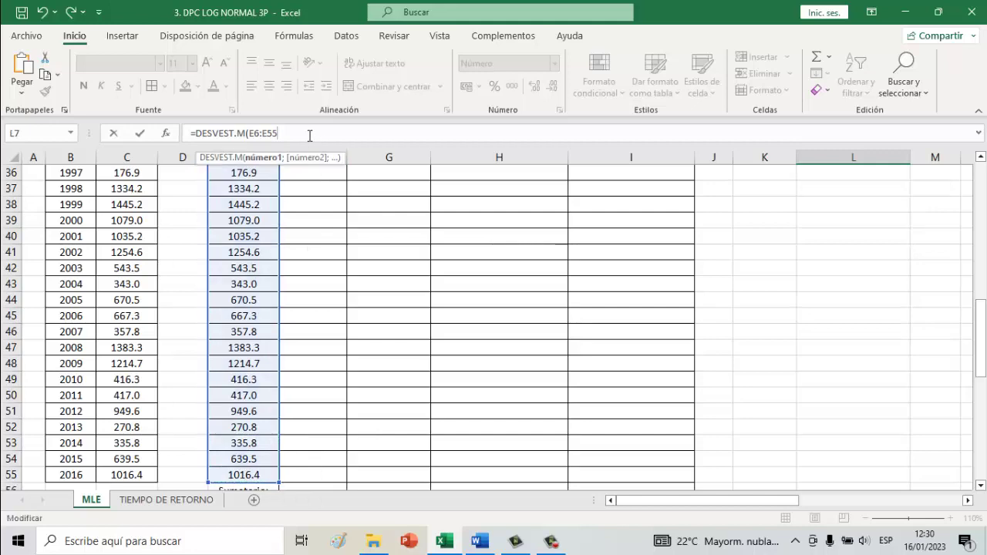
text())
key(Return)
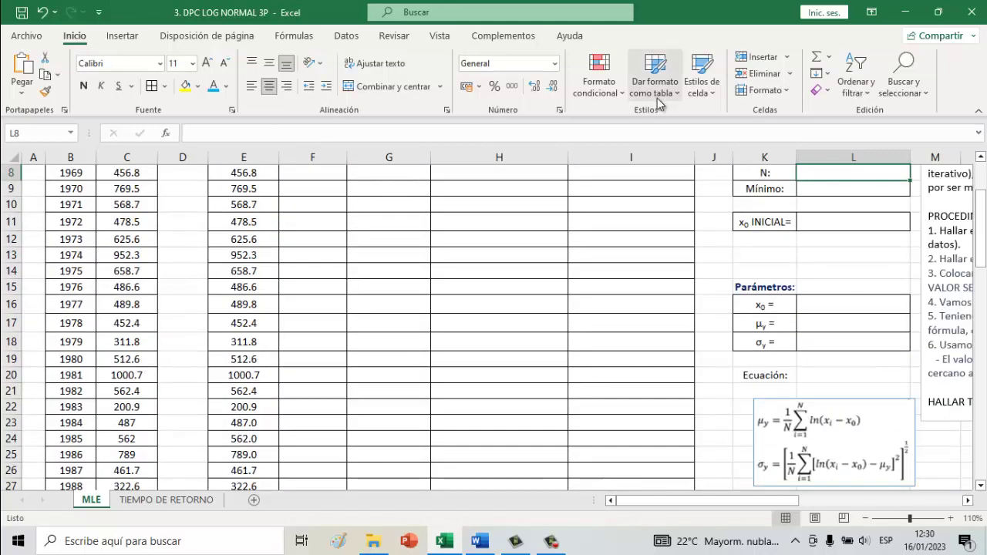
- Enter =CONTAR(E6:E55) in the N cell L8, giving 50
drag(983, 245, 982, 220)
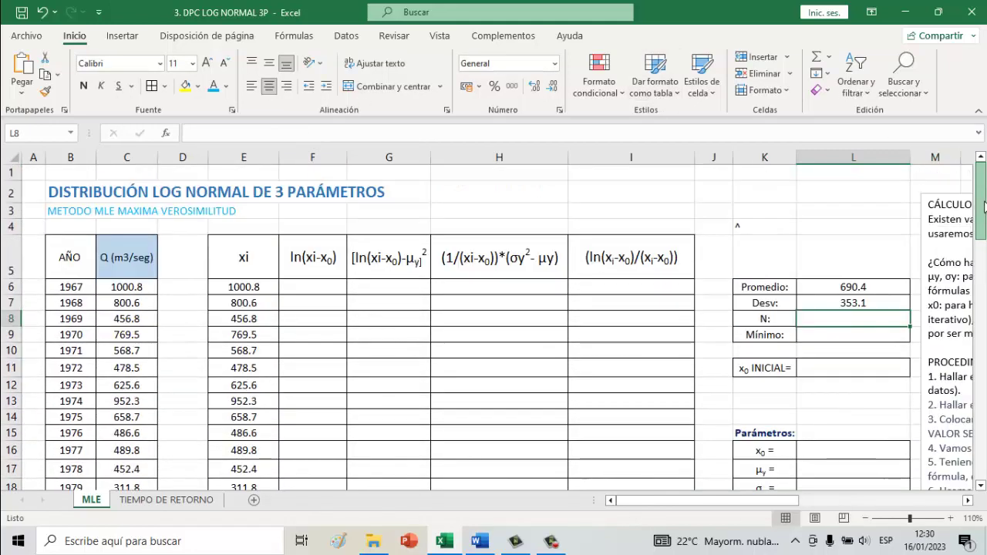
text(=)
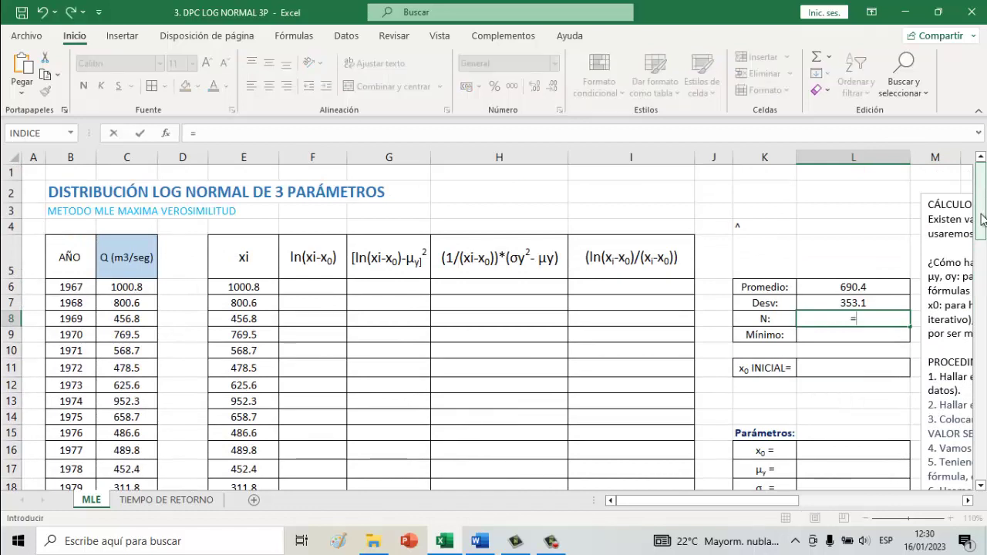
text(CONTAR)
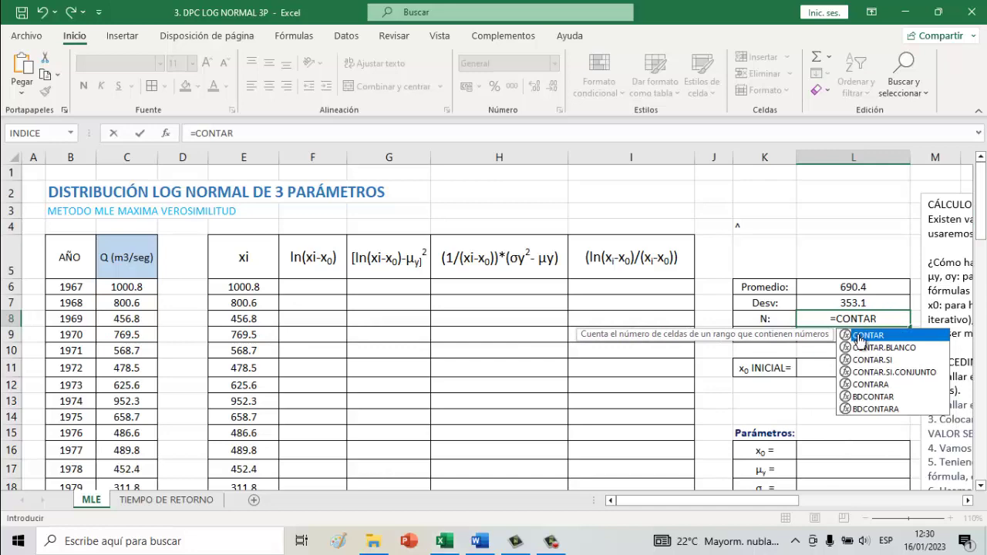
double_click(855, 337)
mouse_move(263, 294)
mouse_down()
mouse_move(266, 482)
mouse_move(231, 500)
mouse_up()
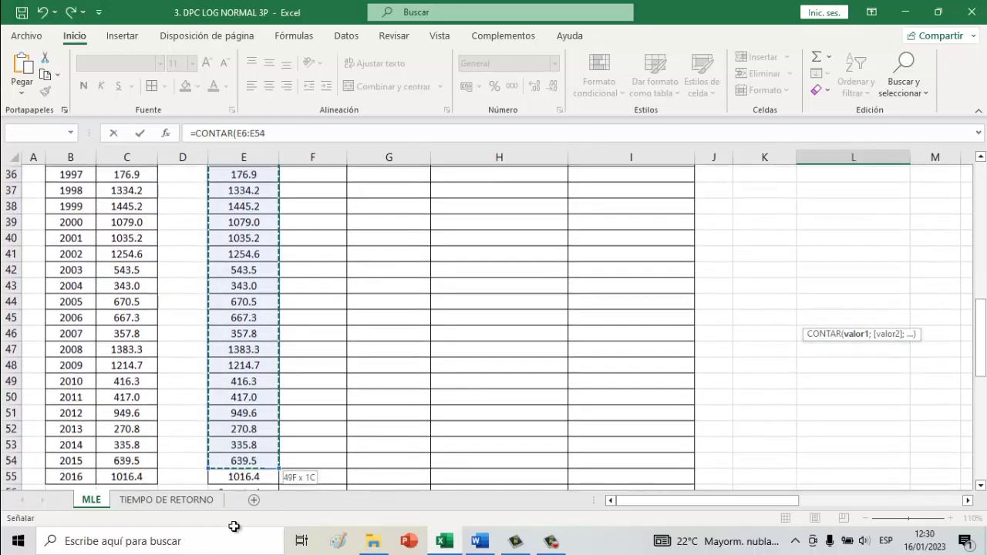
drag(231, 500, 237, 442)
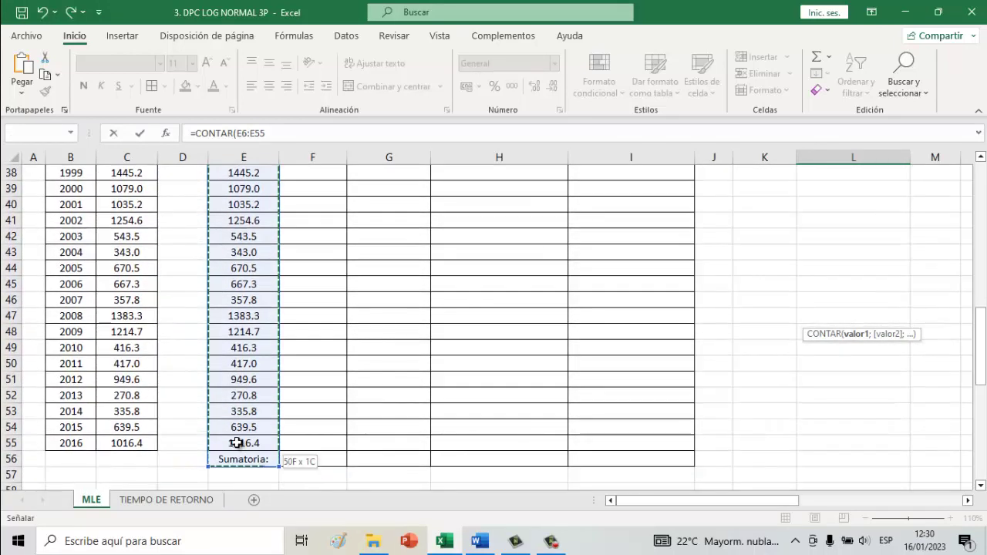
click(300, 136)
text())
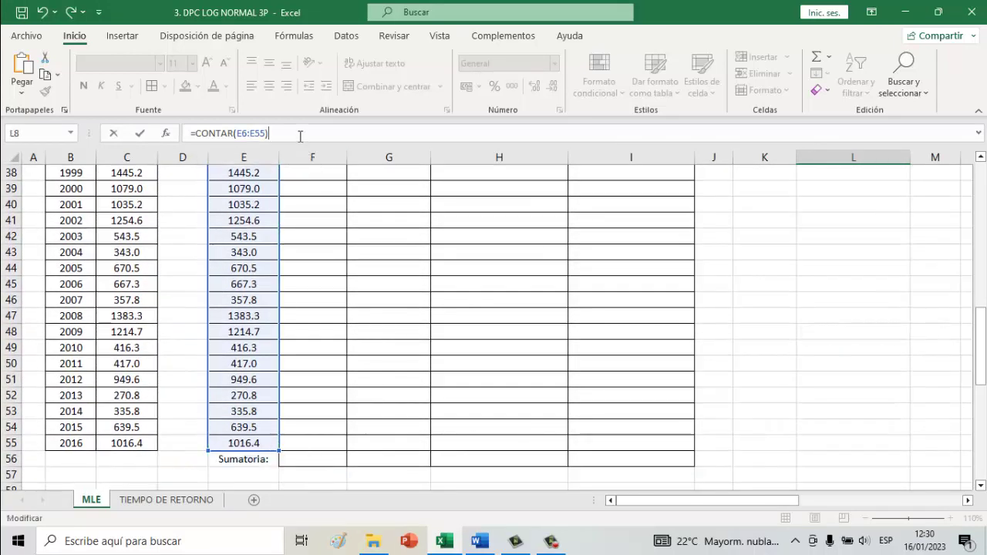
key(Return)
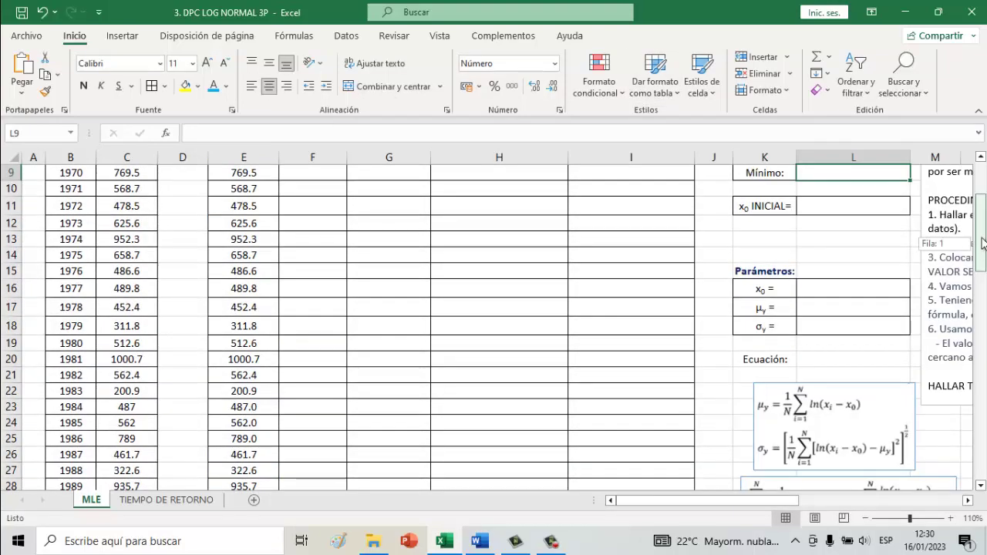
scroll(980, 263, up, 2)
- Highlight step 2 of the procedure notes
drag(775, 502, 844, 493)
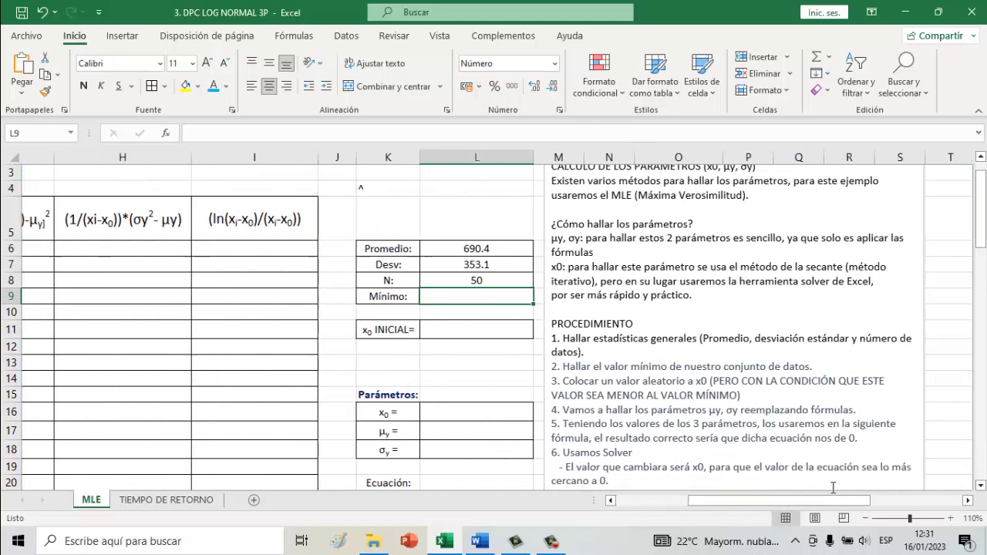
drag(520, 367, 784, 368)
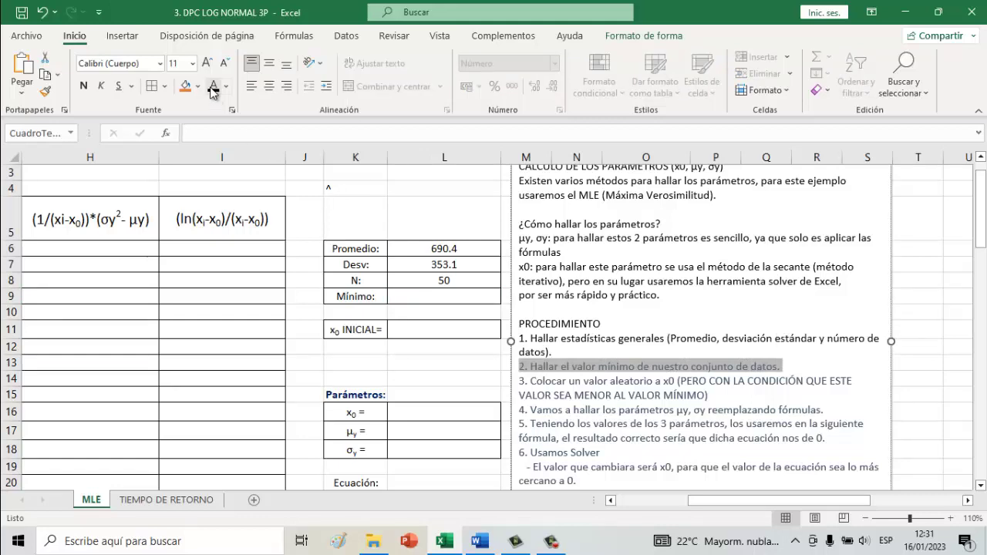
click(301, 364)
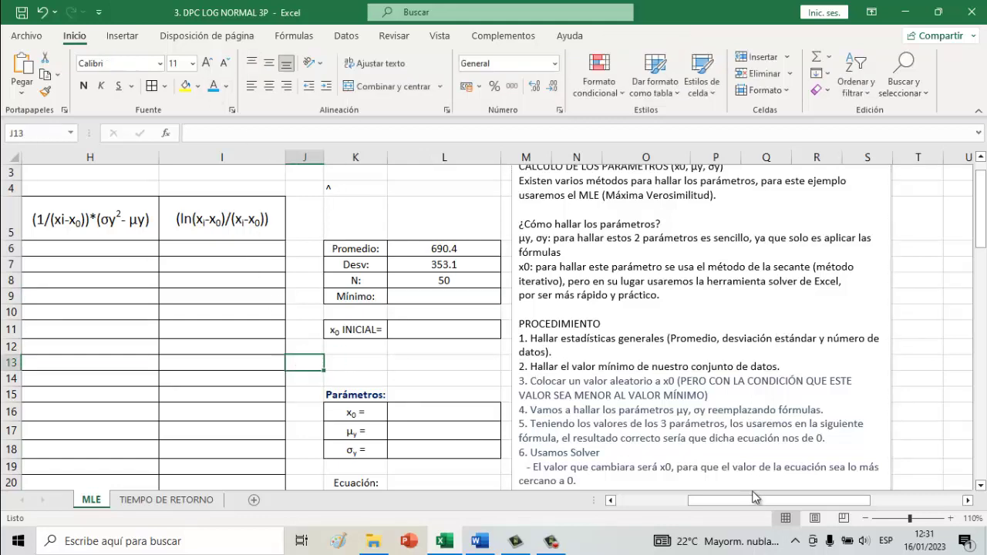
drag(755, 496, 704, 497)
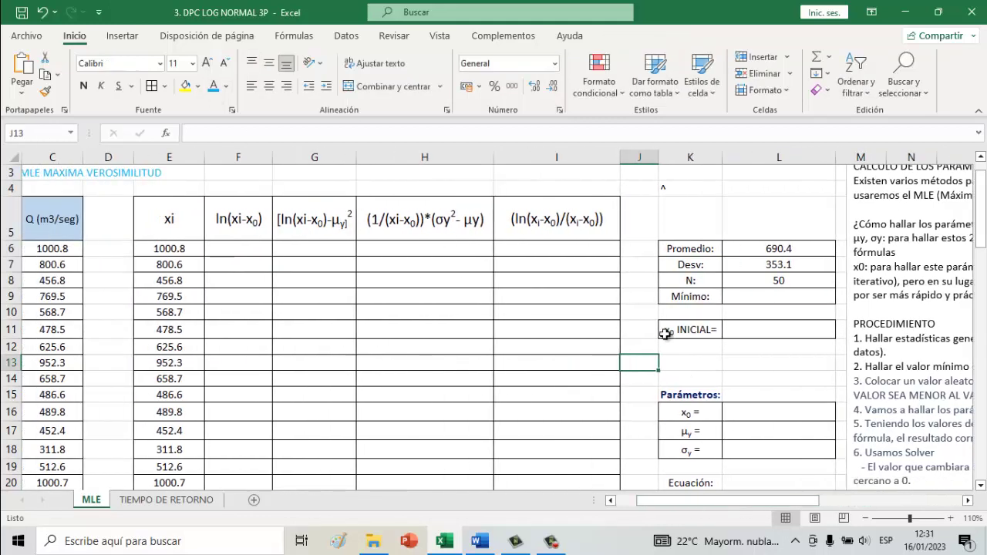
- Enter =MIN(E6:E55) in the Mínimo cell L9, giving 176.9
click(756, 298)
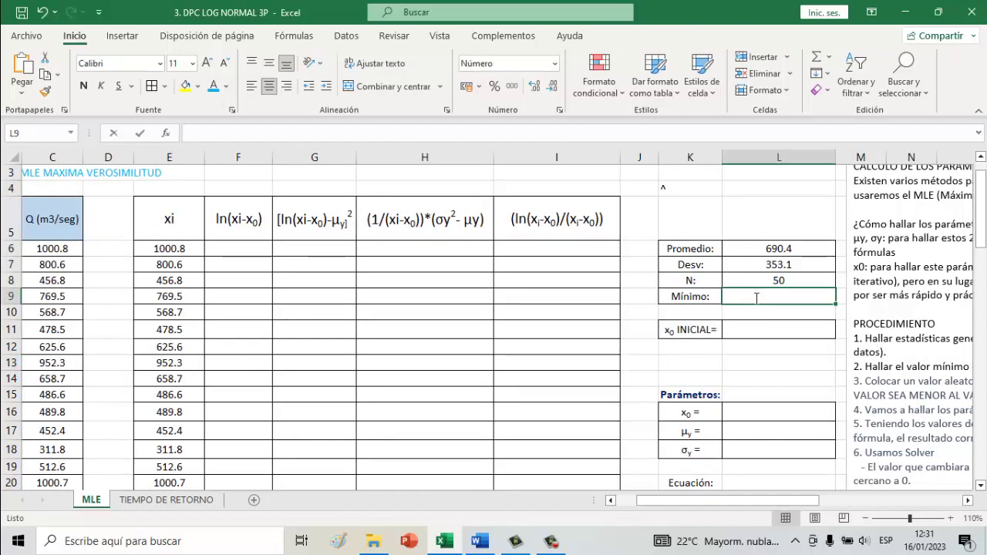
text(=MI)
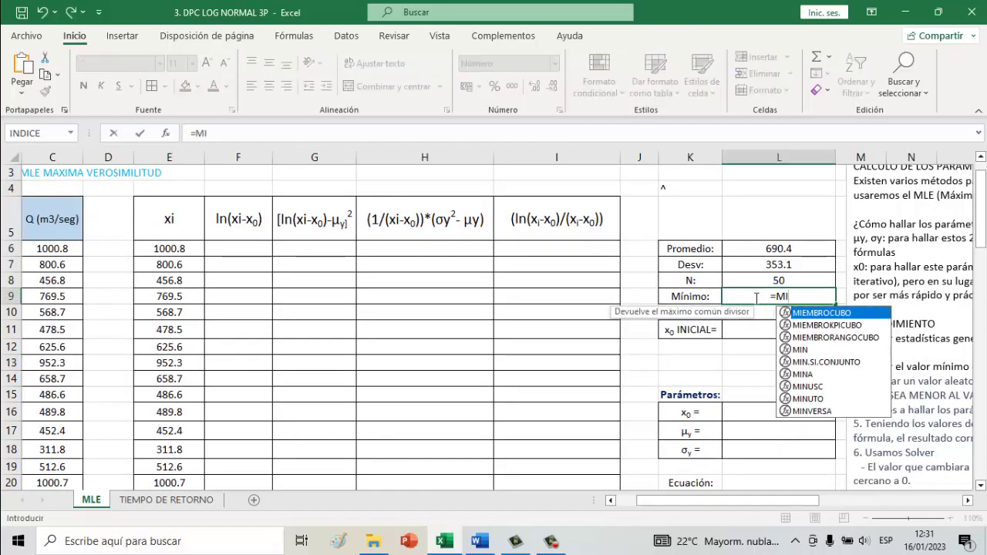
text(N)
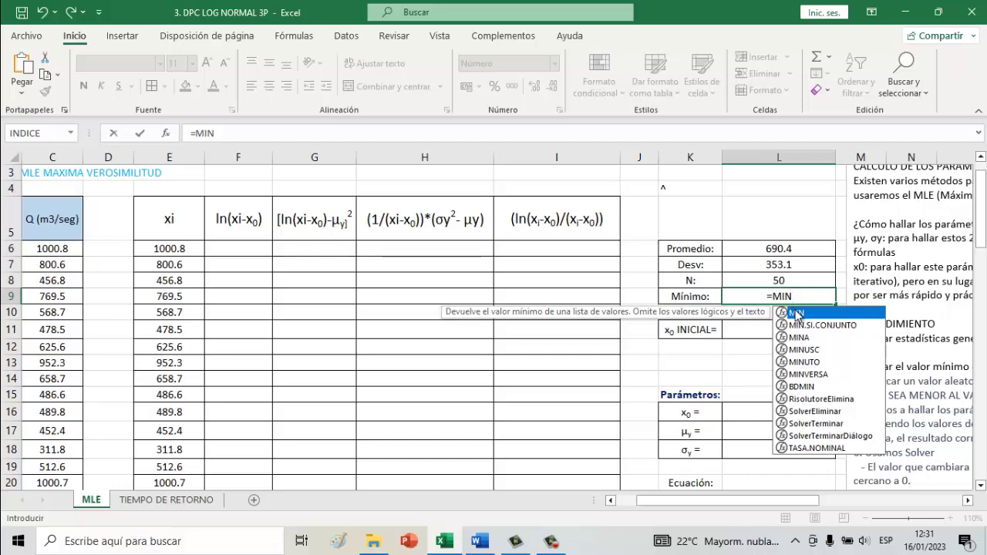
text(()
mouse_move(180, 256)
mouse_down()
mouse_move(176, 459)
mouse_move(163, 541)
mouse_move(168, 445)
mouse_up()
click(277, 136)
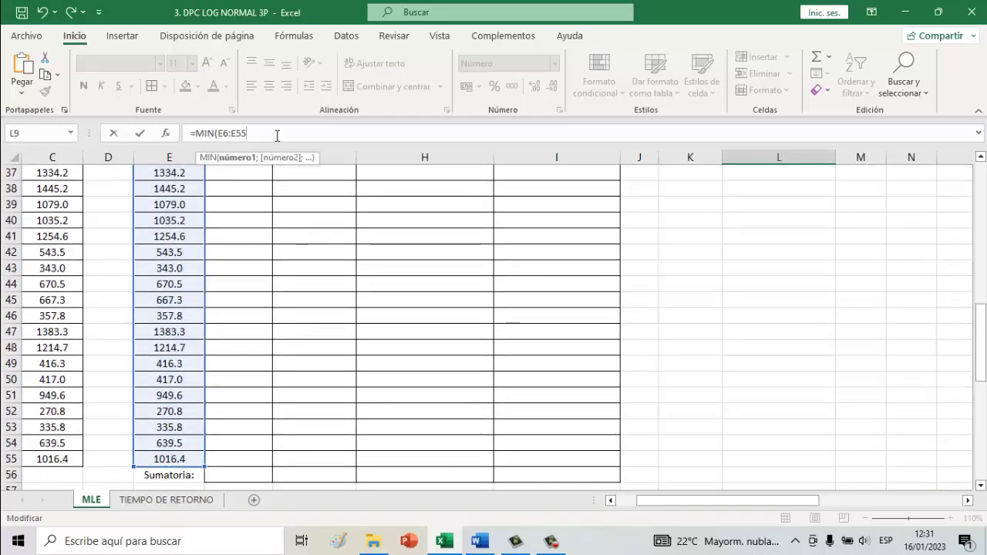
key(Return)
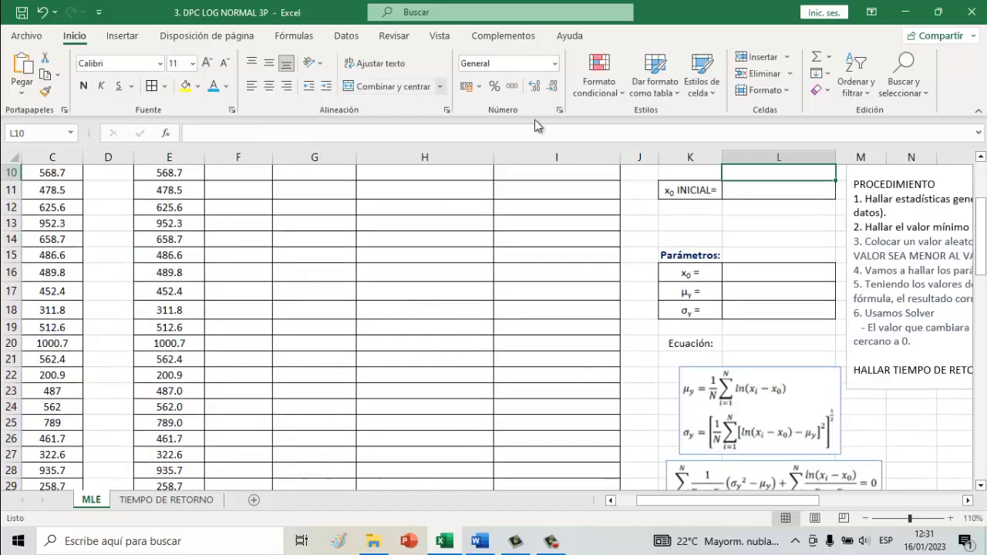
scroll(800, 290, up, 2)
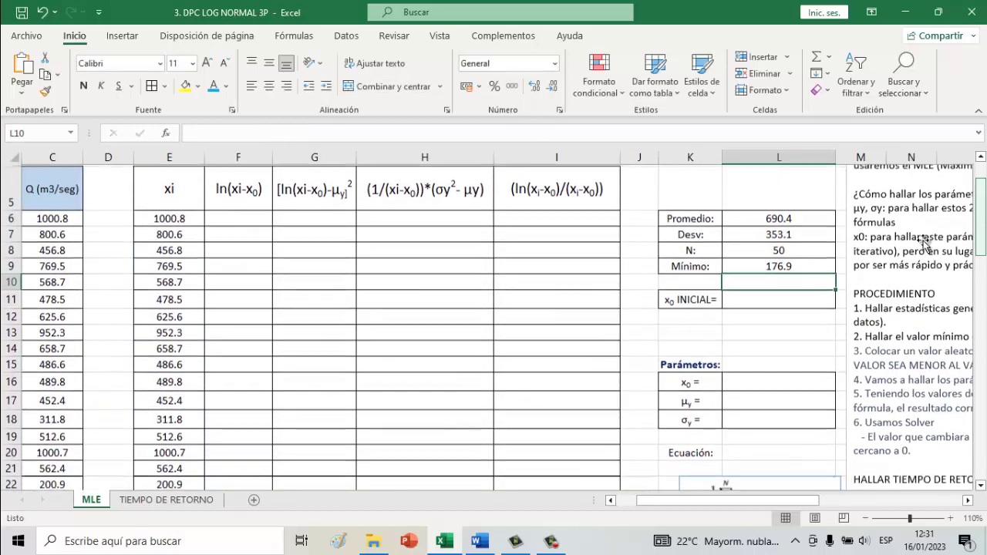
- Select the x0 INICIAL cell and scroll right to the procedure notes
click(792, 298)
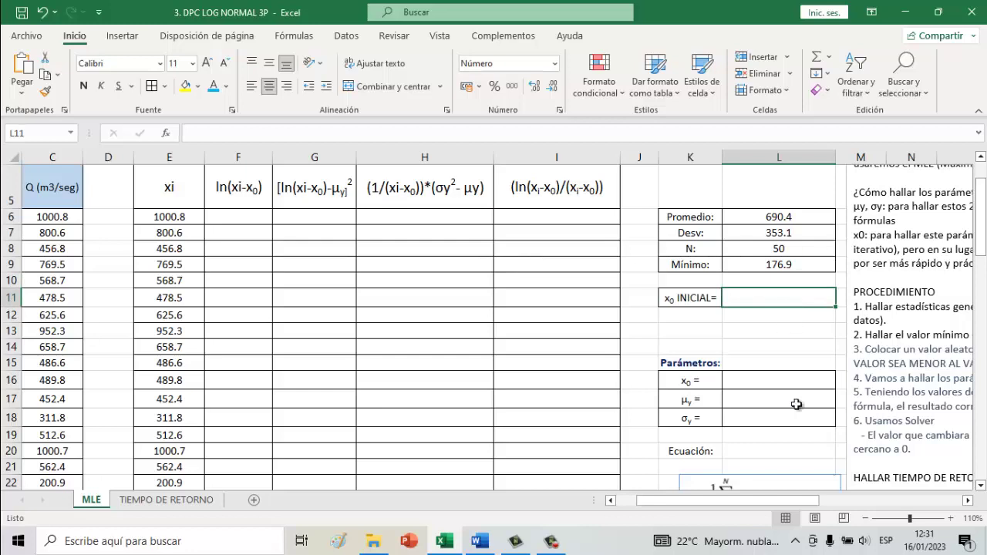
drag(811, 503, 859, 503)
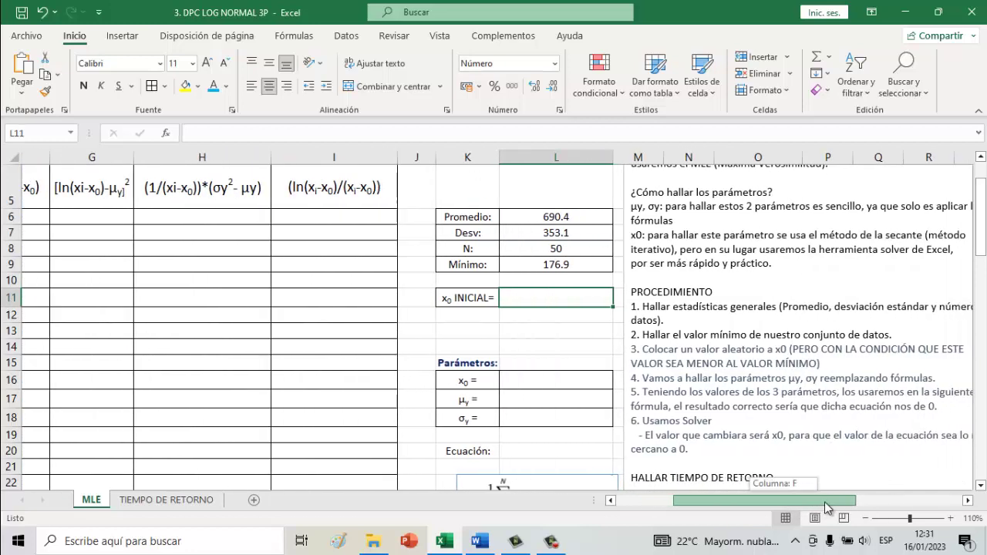
scroll(604, 384, right, 1)
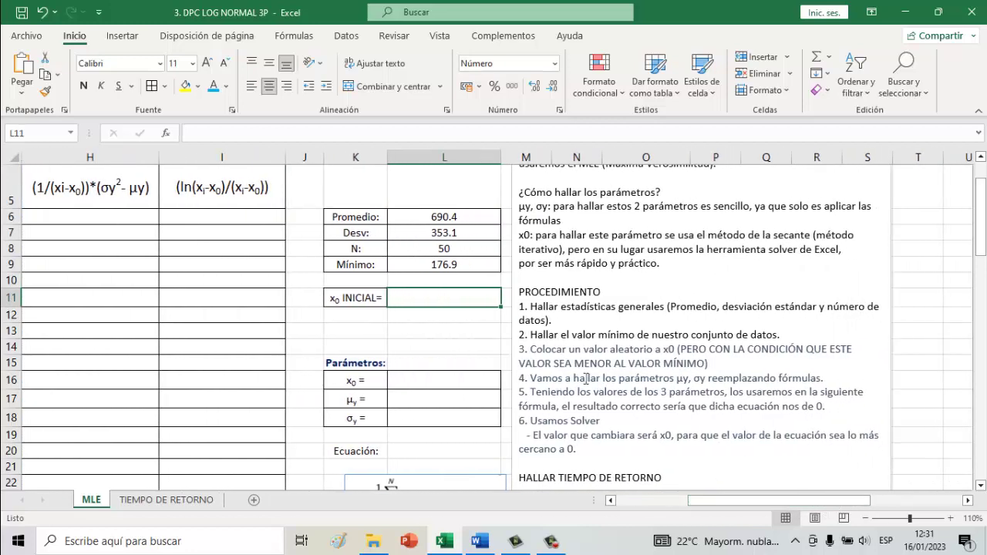
click(523, 351)
- Highlight step 3 of the procedure notes and its condition
drag(527, 350, 641, 347)
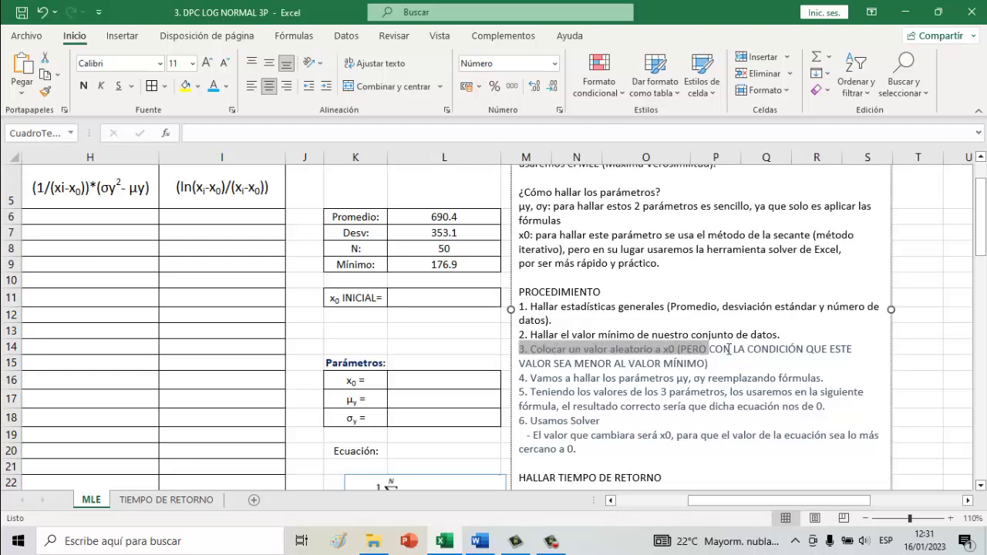
mouse_move(729, 350)
mouse_down()
mouse_move(757, 351)
mouse_move(754, 367)
mouse_up()
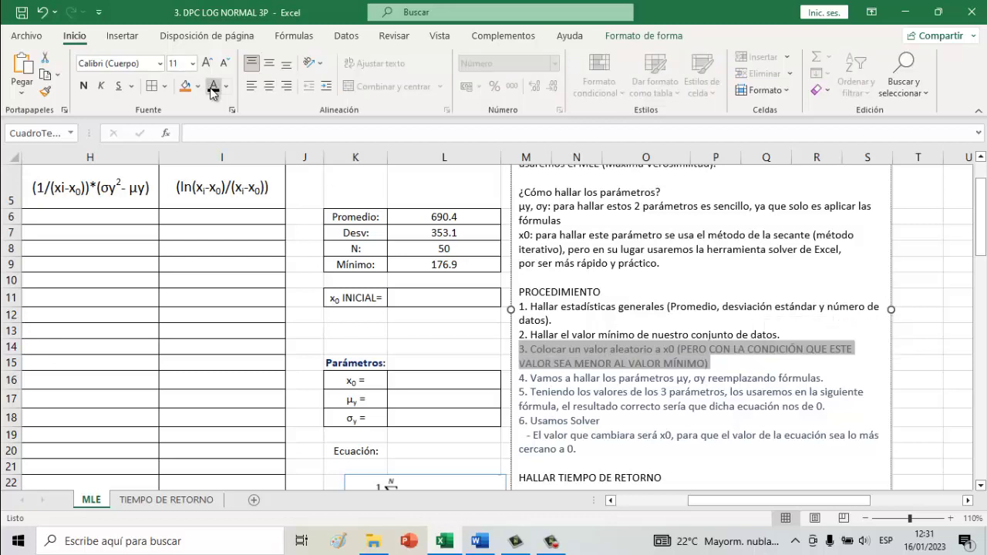
click(460, 345)
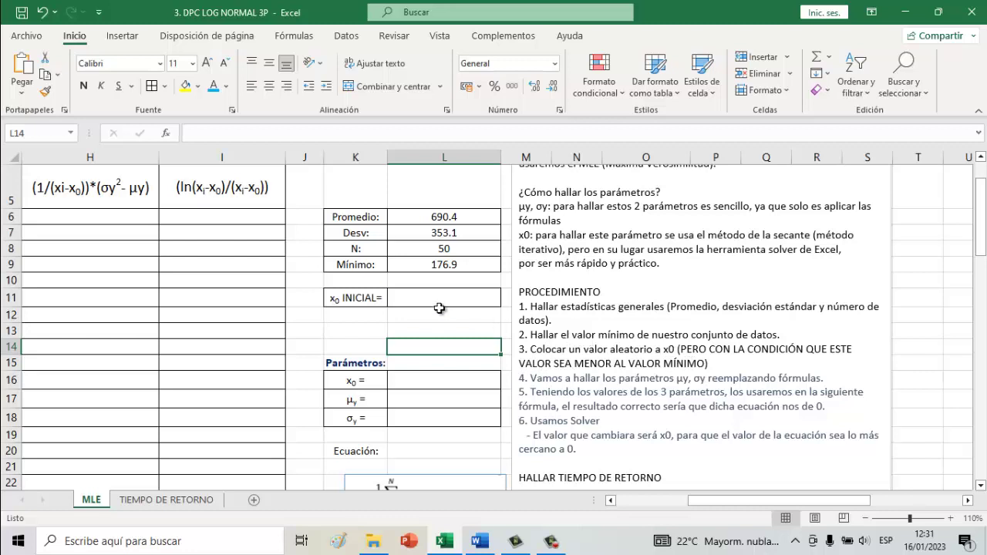
- Set x0 INICIAL in L11 to =0.8*L9, giving 141.5
click(440, 303)
text(=0.8*)
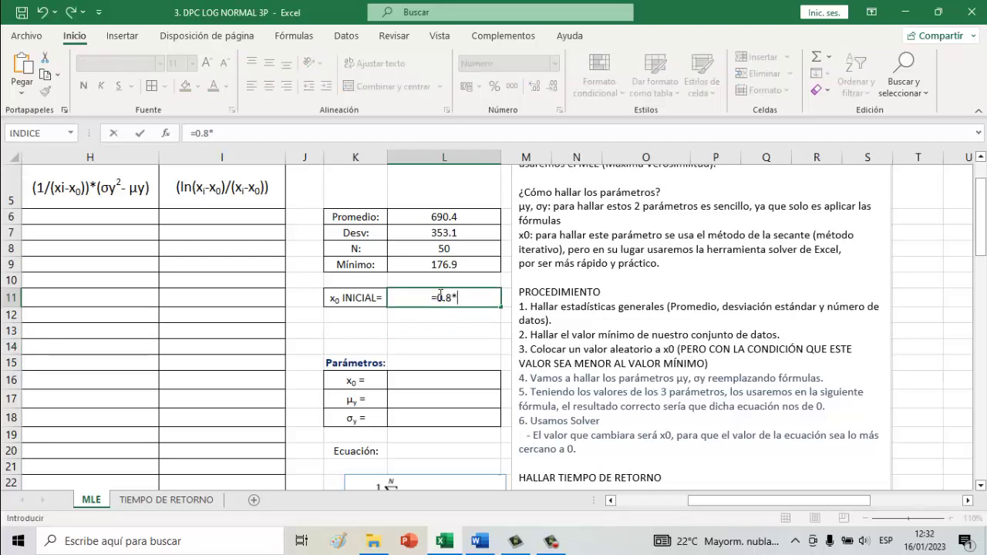
click(440, 266)
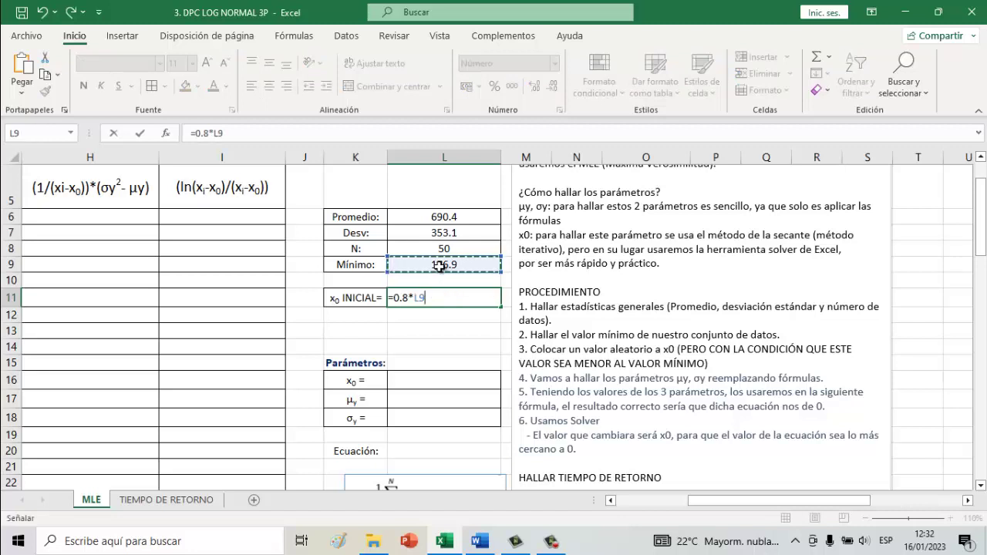
key(Return)
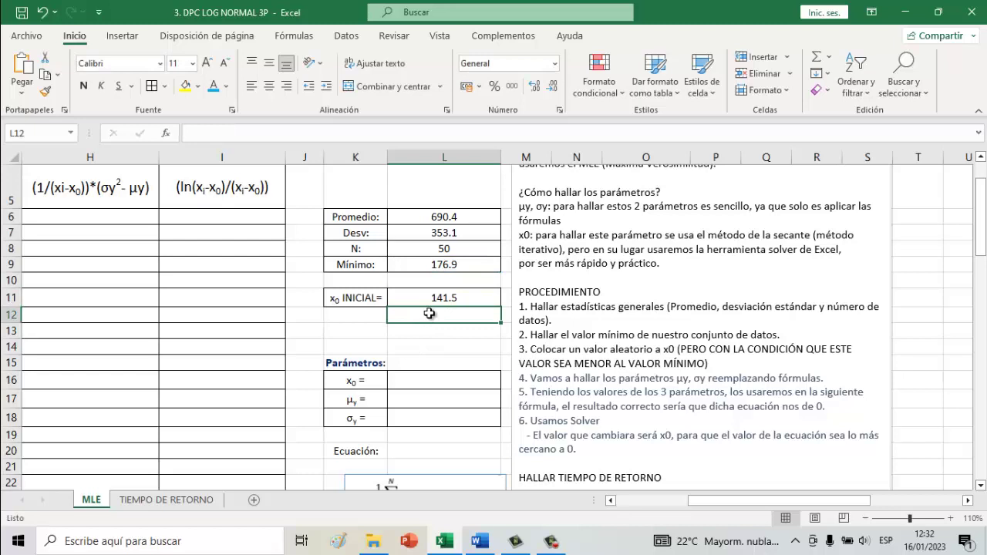
click(489, 362)
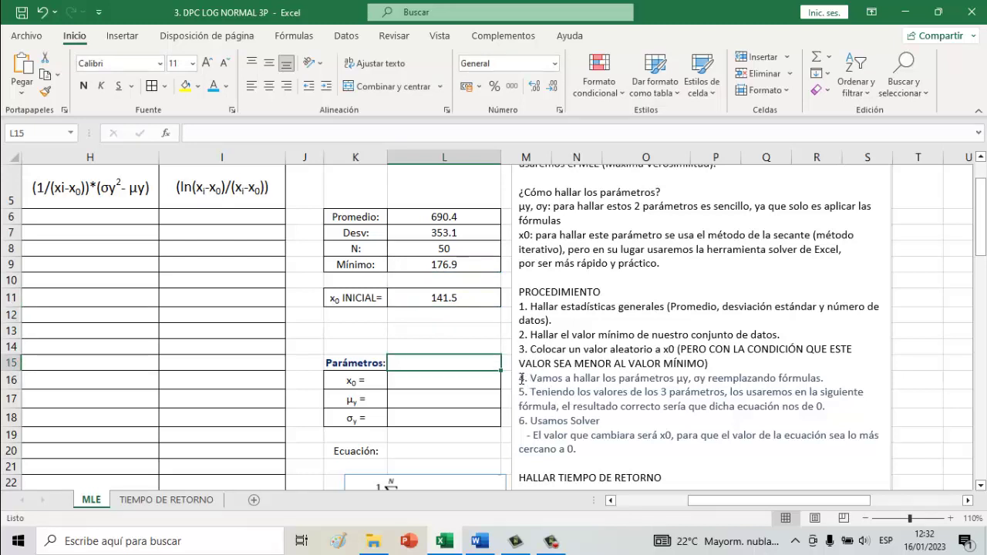
- Highlight step 4 of the procedure notes and select the three Parámetros labels
mouse_move(522, 378)
mouse_down()
mouse_move(797, 378)
mouse_move(778, 378)
mouse_up()
click(458, 345)
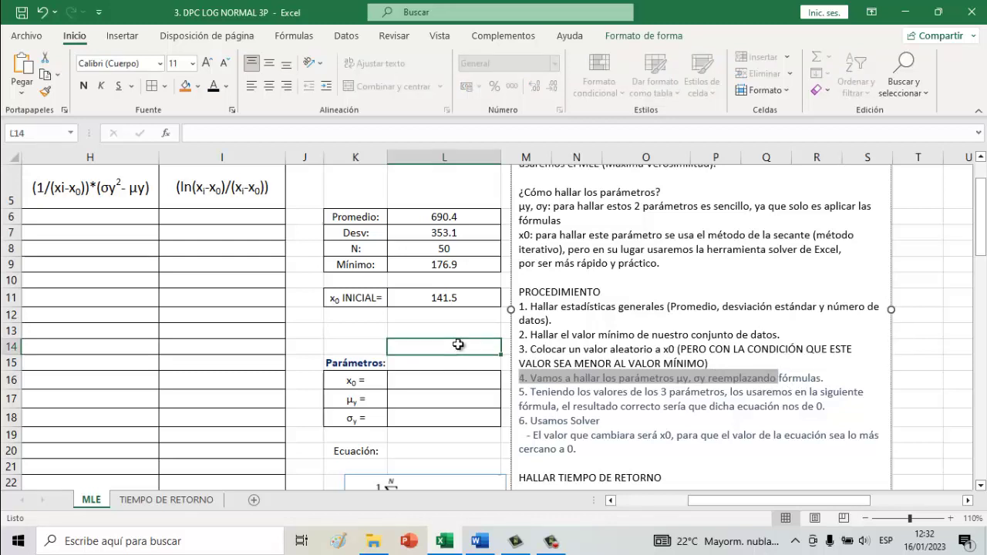
click(369, 363)
click(356, 382)
drag(355, 400, 356, 418)
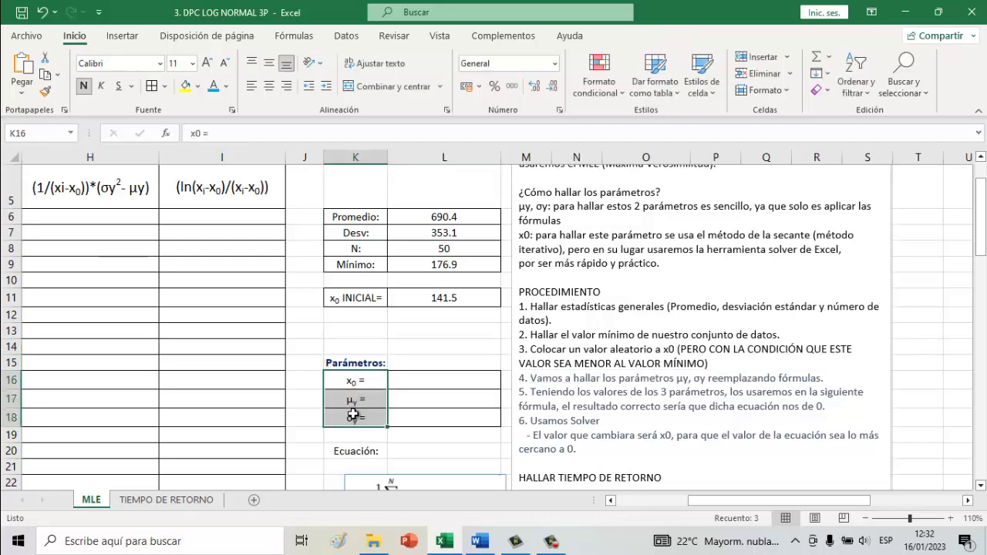
- Enter 141.5 as the x0 parameter in L16, matching x0 INICIAL
click(425, 381)
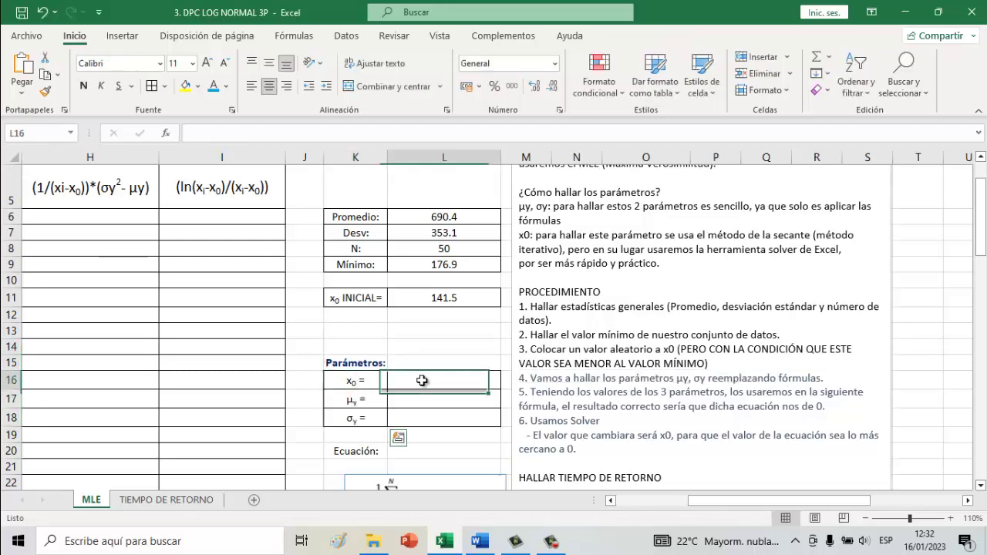
click(427, 303)
click(435, 378)
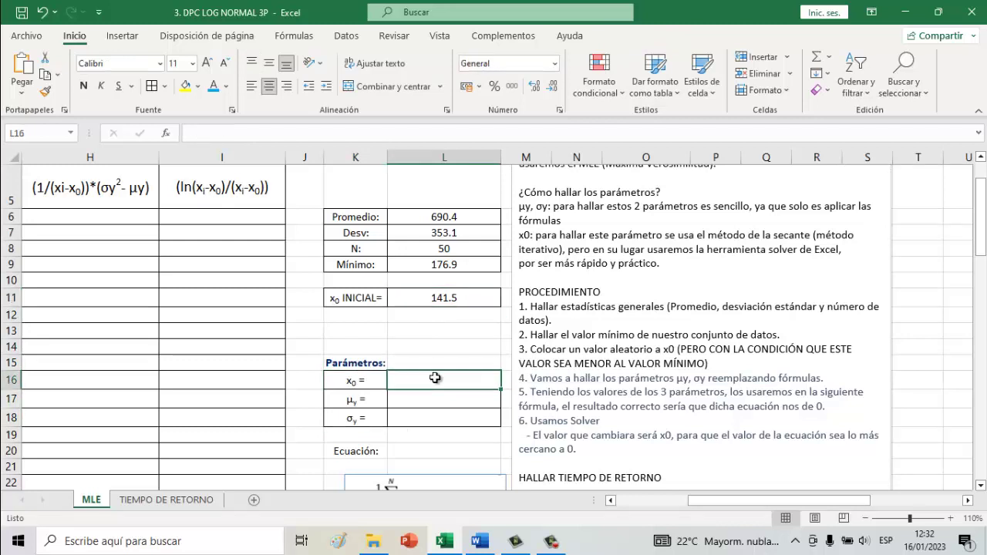
text(1.)
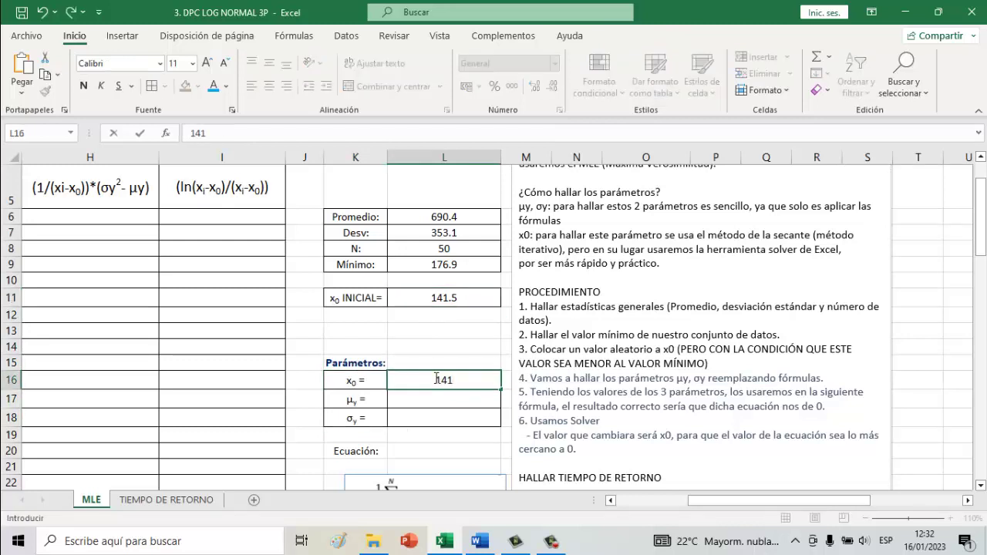
text(5)
key(Return)
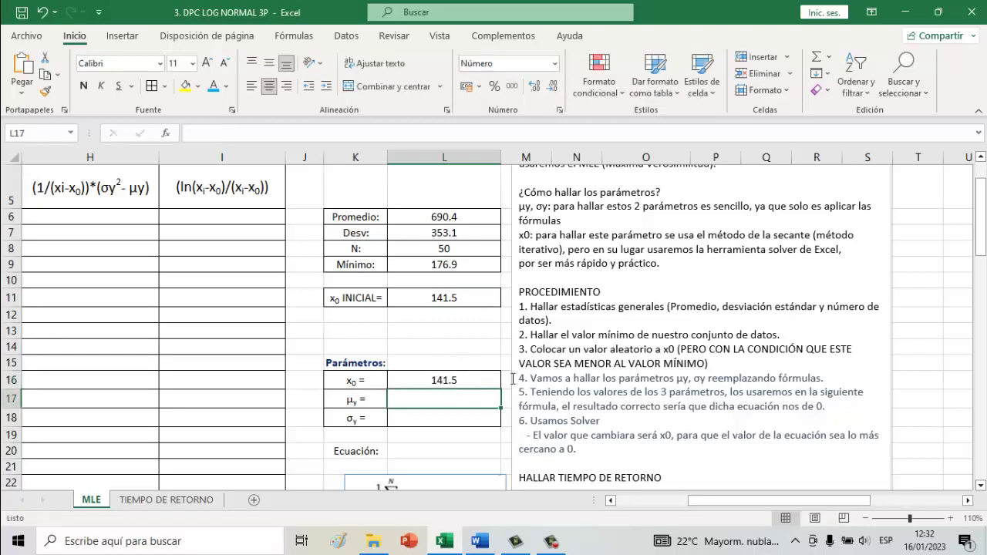
drag(519, 378, 827, 380)
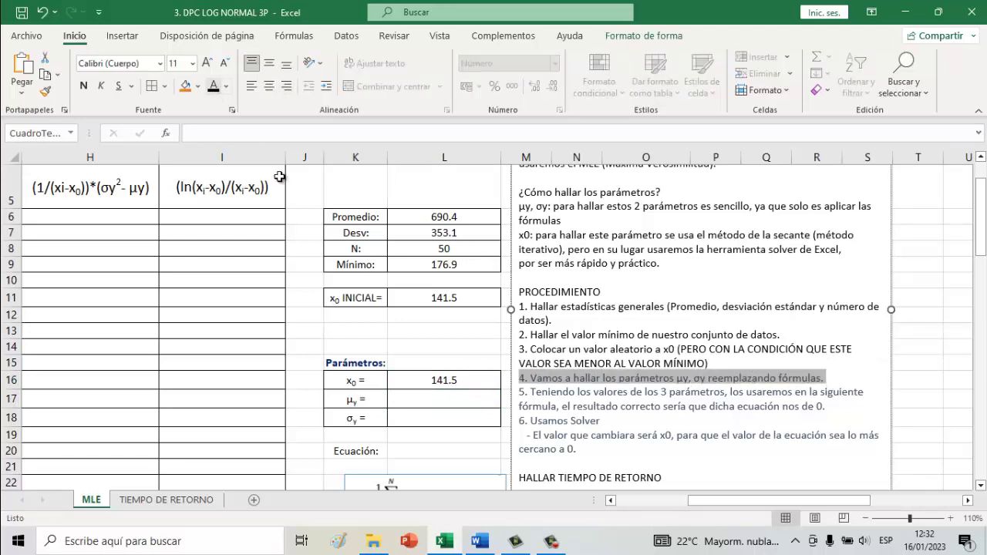
- Drag the μy and σy equation image up beside the table over columns H–I near rows 11–17
click(214, 344)
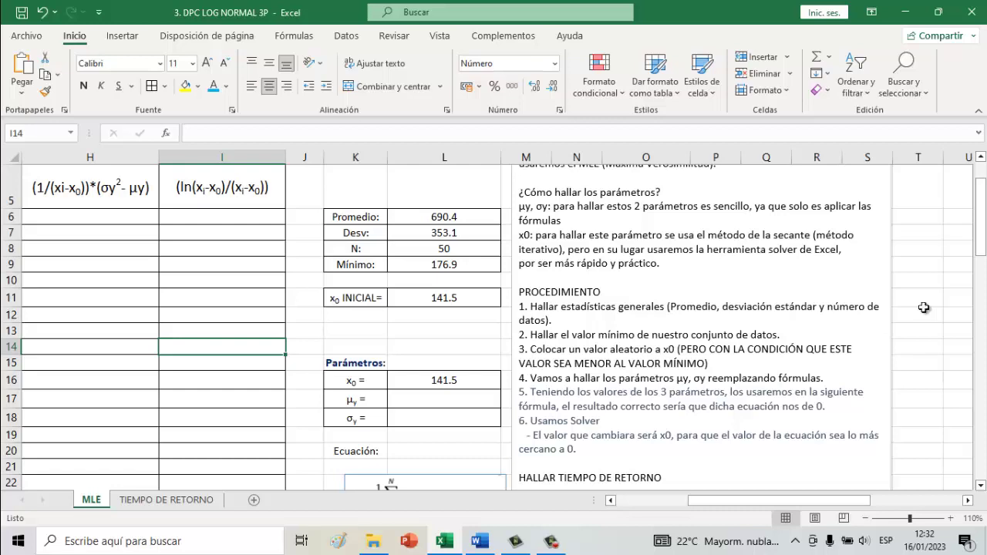
drag(981, 239, 981, 278)
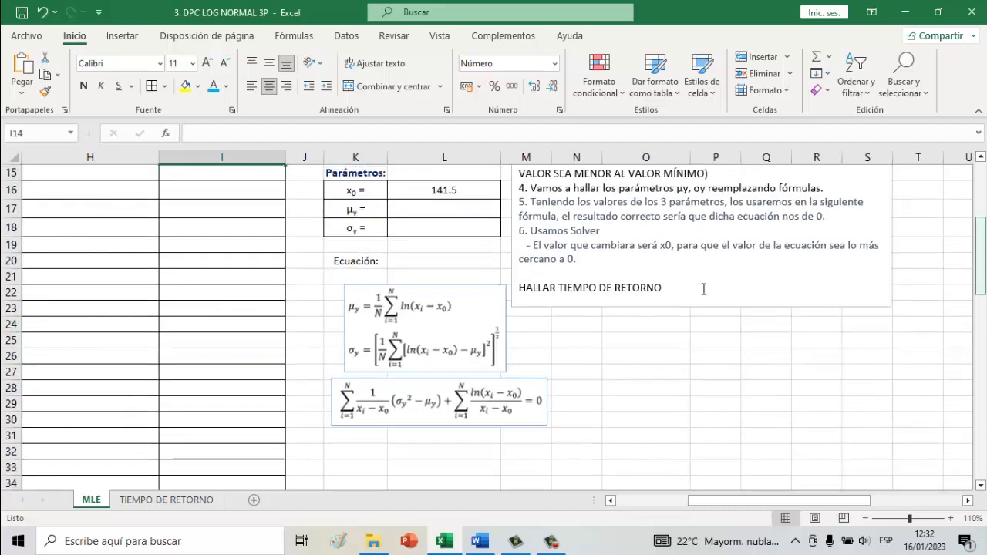
drag(422, 295, 190, 211)
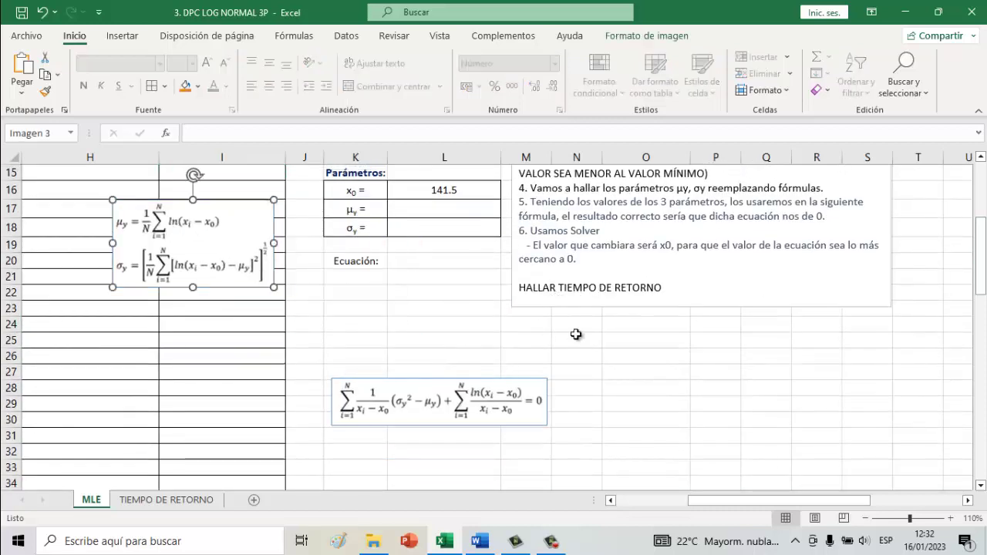
drag(982, 275, 981, 236)
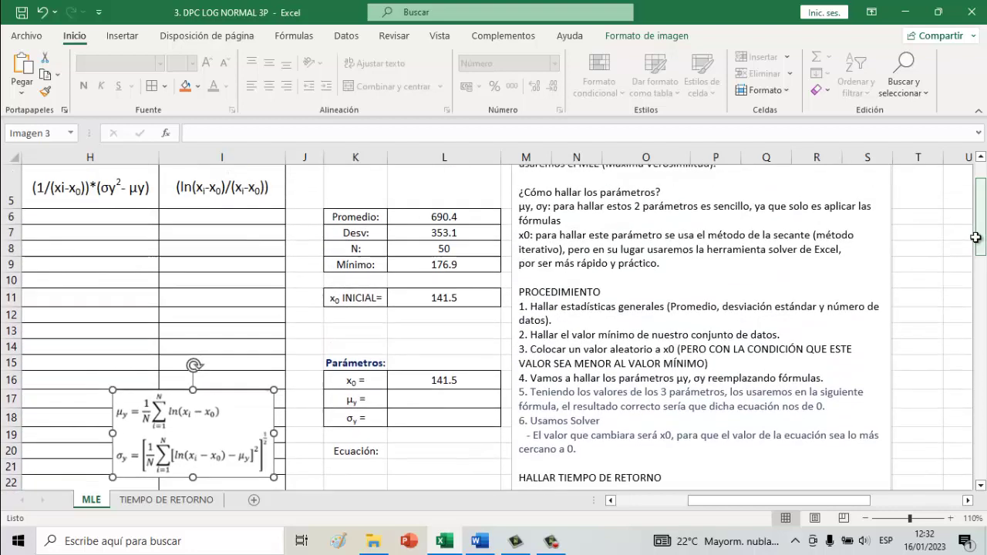
drag(830, 498, 780, 500)
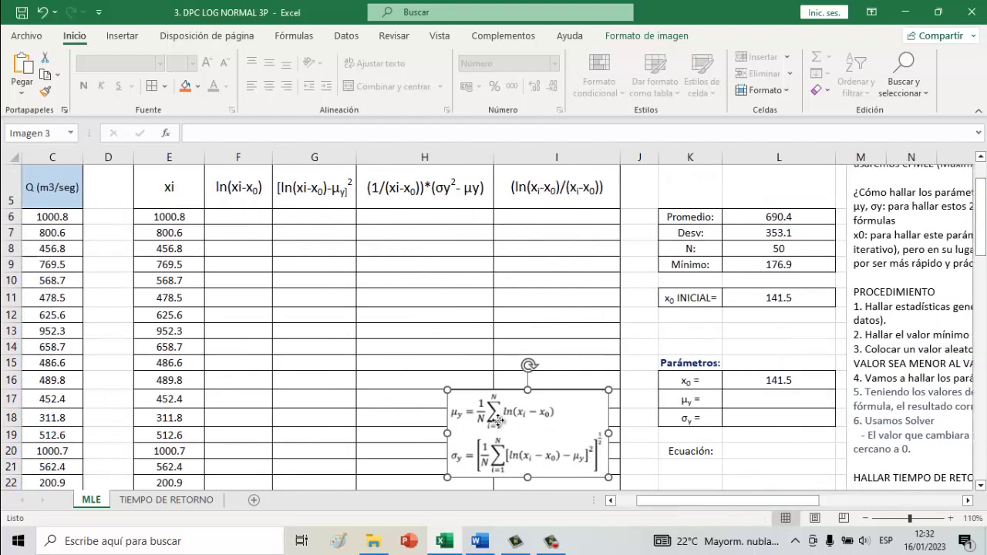
drag(497, 421, 412, 336)
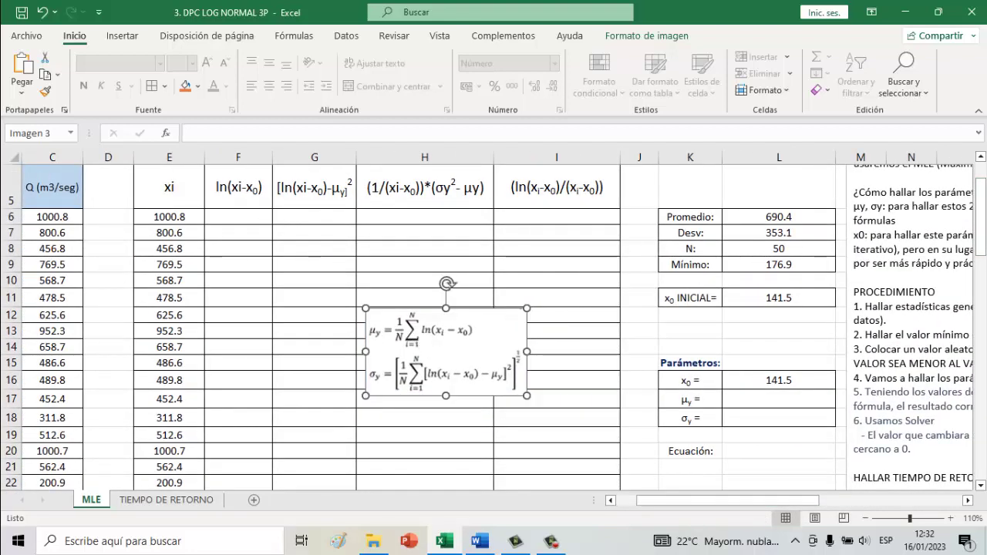
scroll(984, 246, up, 1)
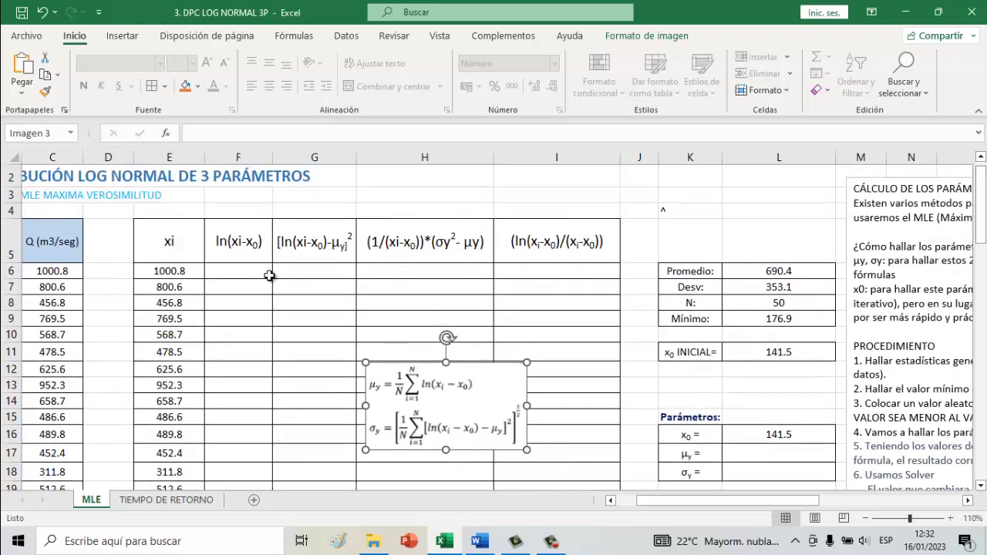
click(251, 271)
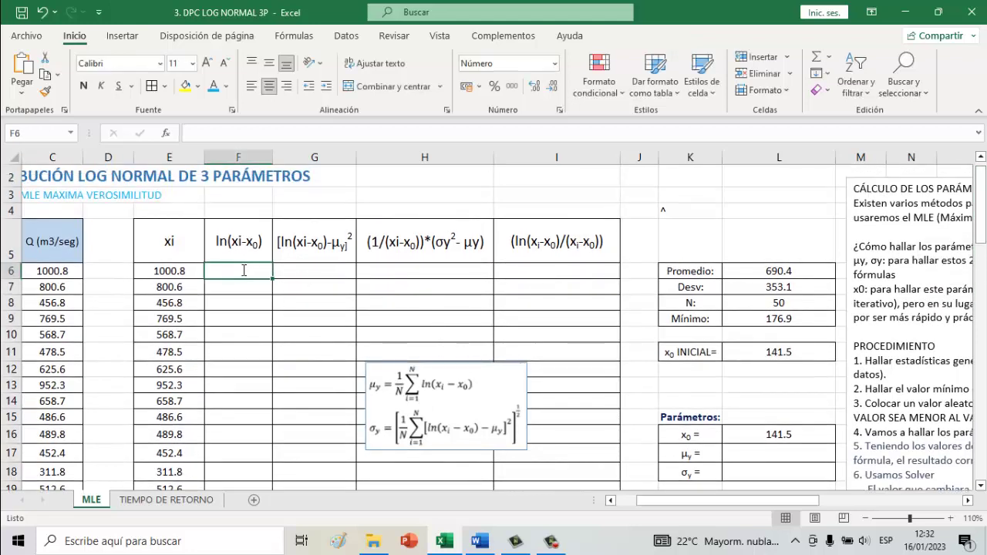
- Enter =LN(E6-L16) in the first ln(xi-x0) cell F6
text(=L)
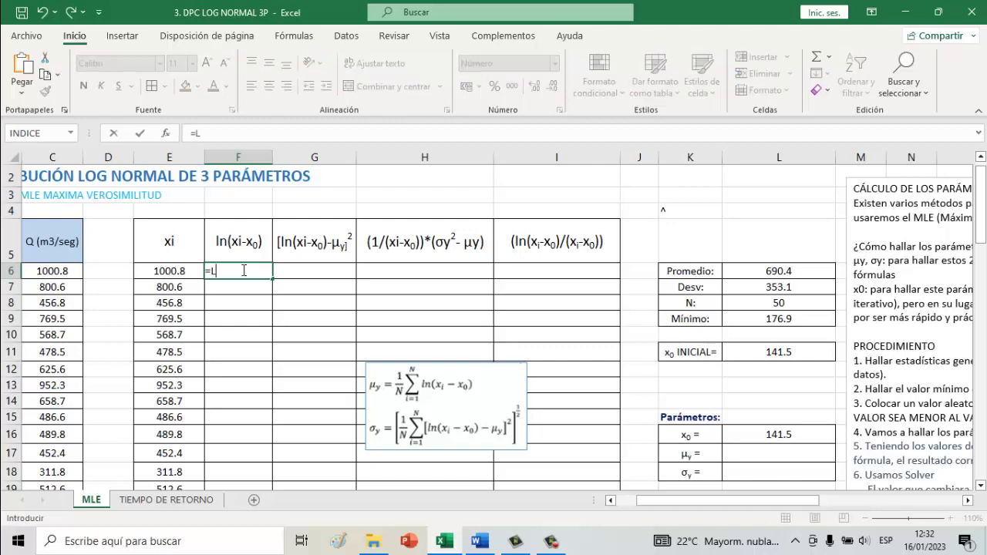
text(N()
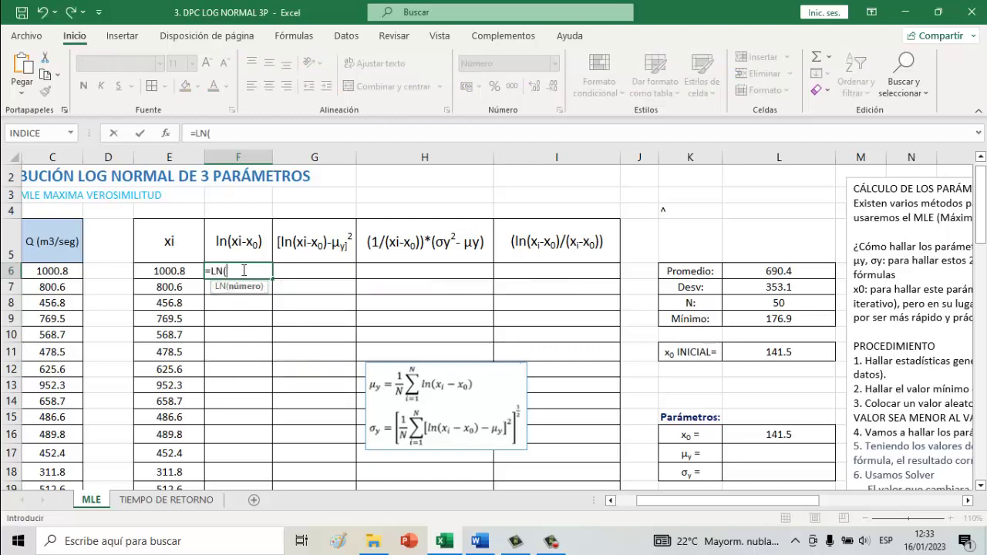
click(187, 269)
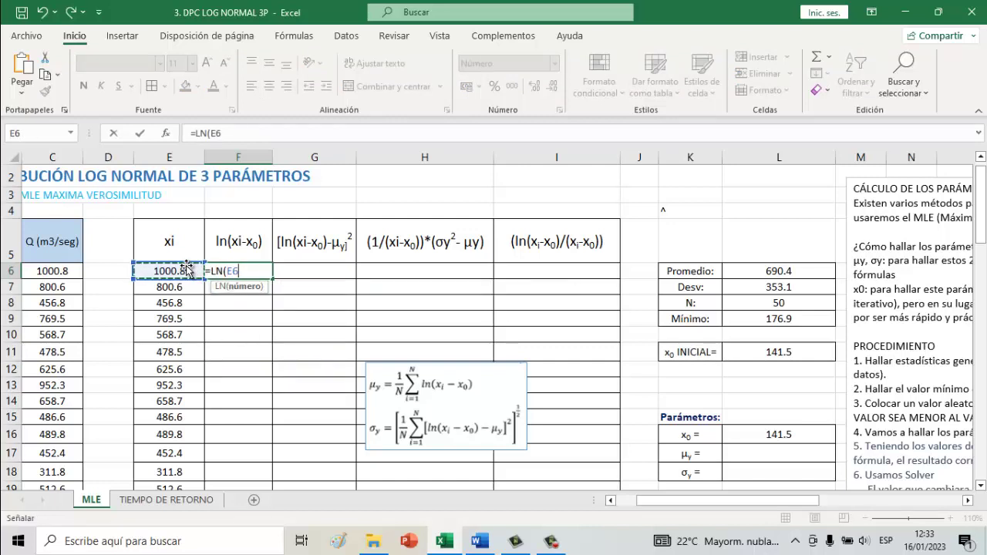
text(-)
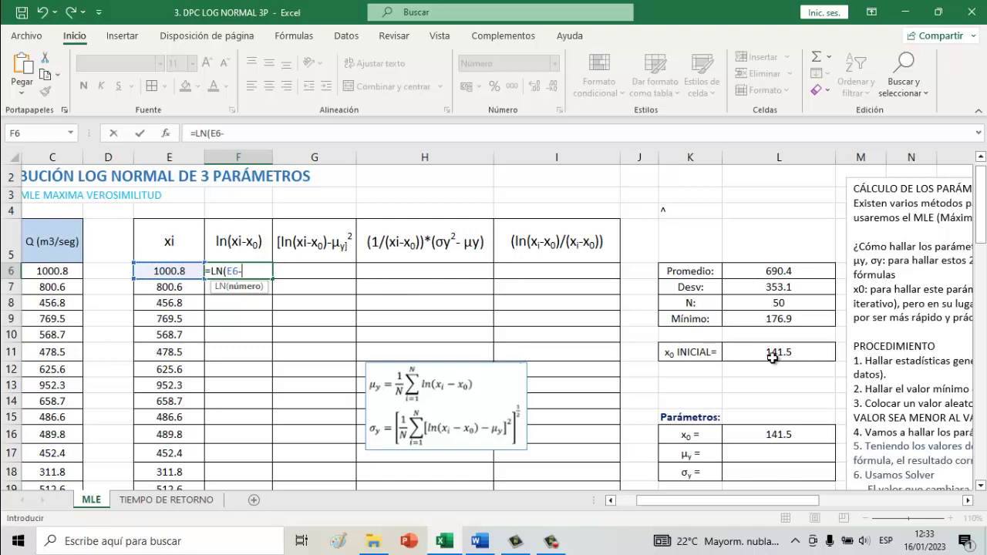
click(764, 435)
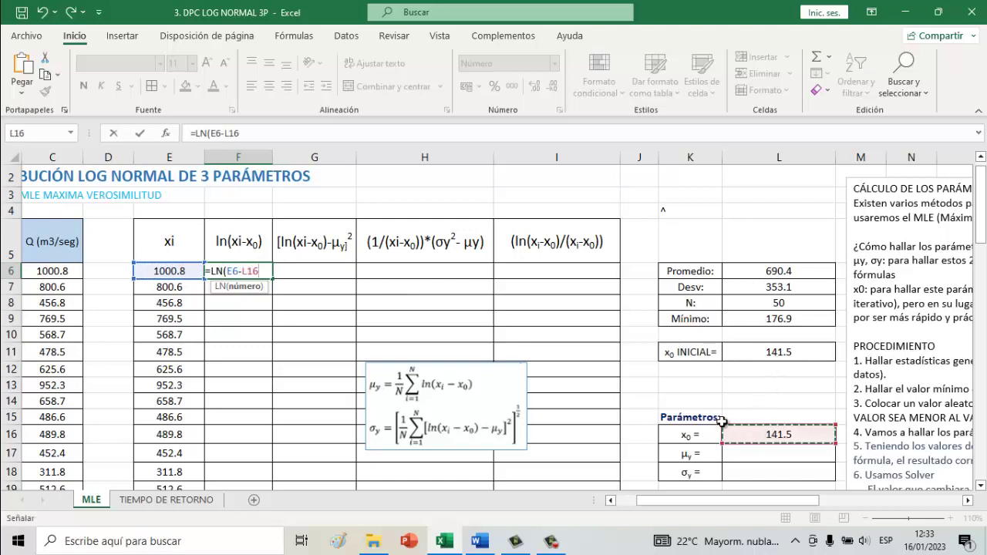
click(268, 136)
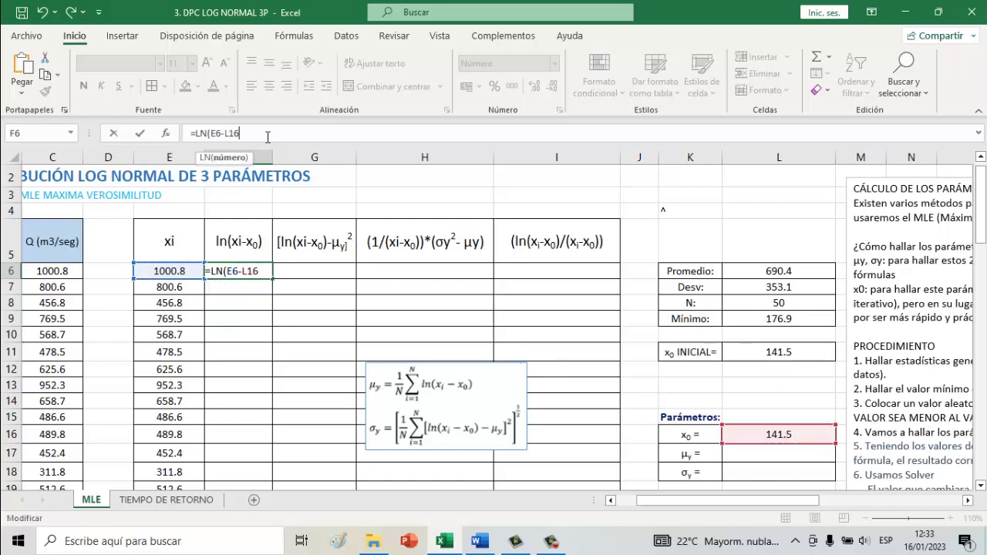
text())
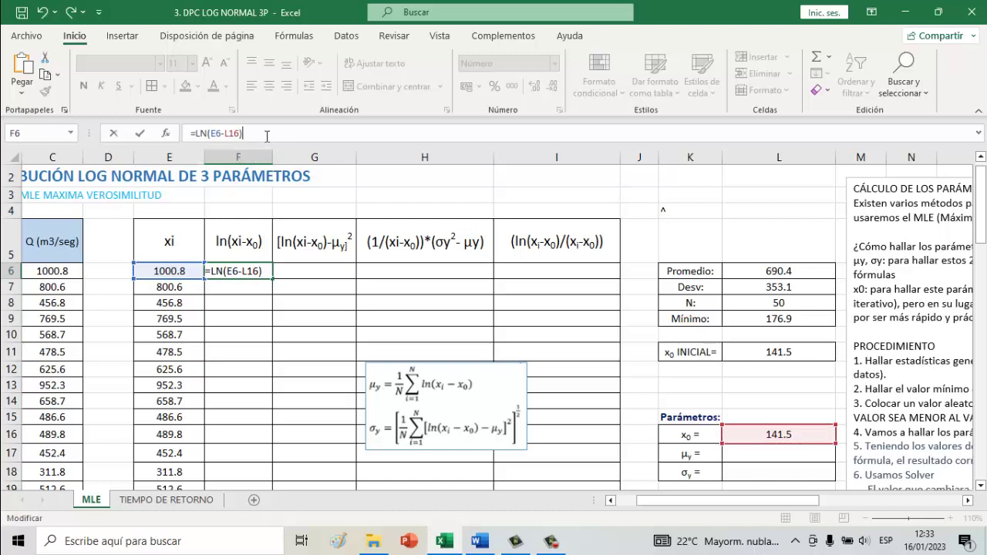
key(Return)
- Make the x0 reference absolute ($L$16) and fill the formula down to F55
click(228, 272)
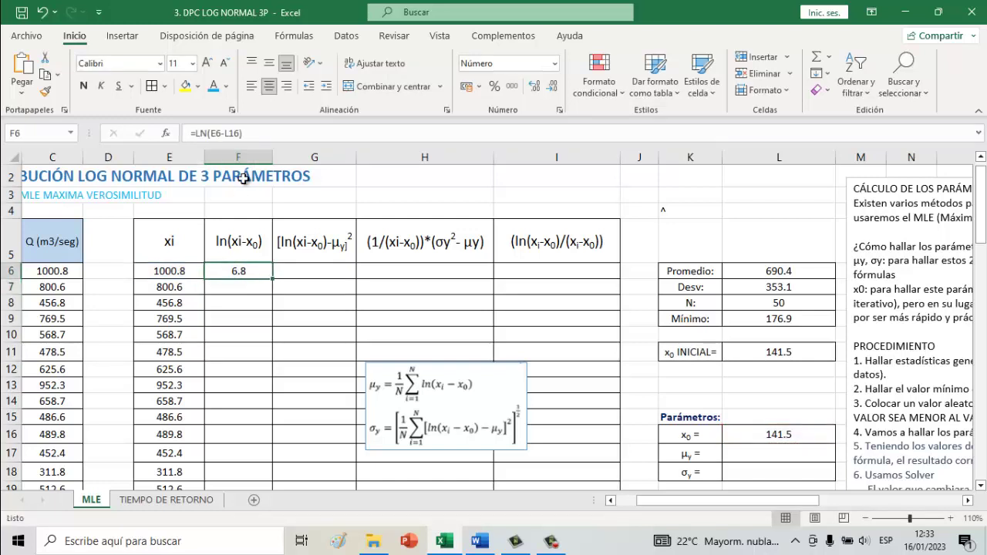
click(224, 133)
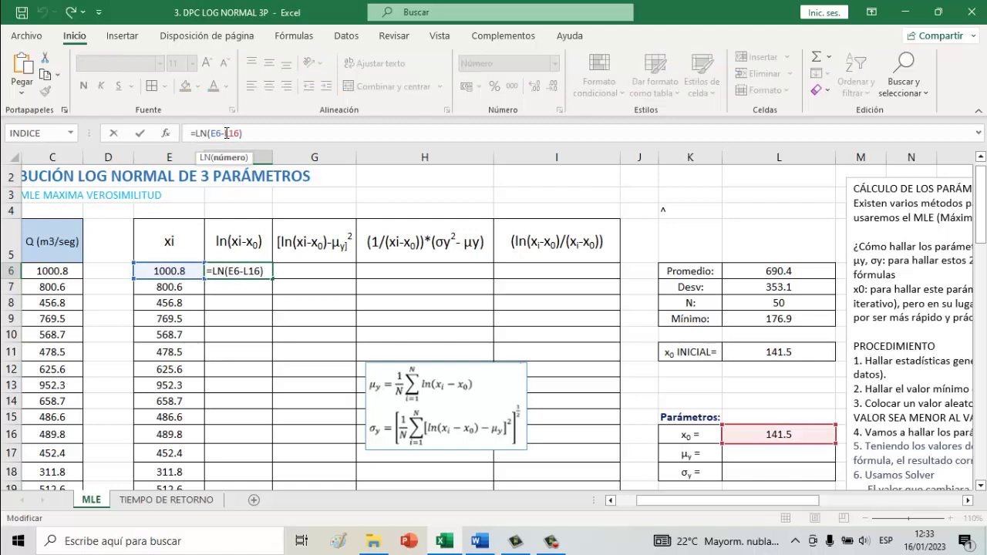
text($)
click(235, 133)
text($)
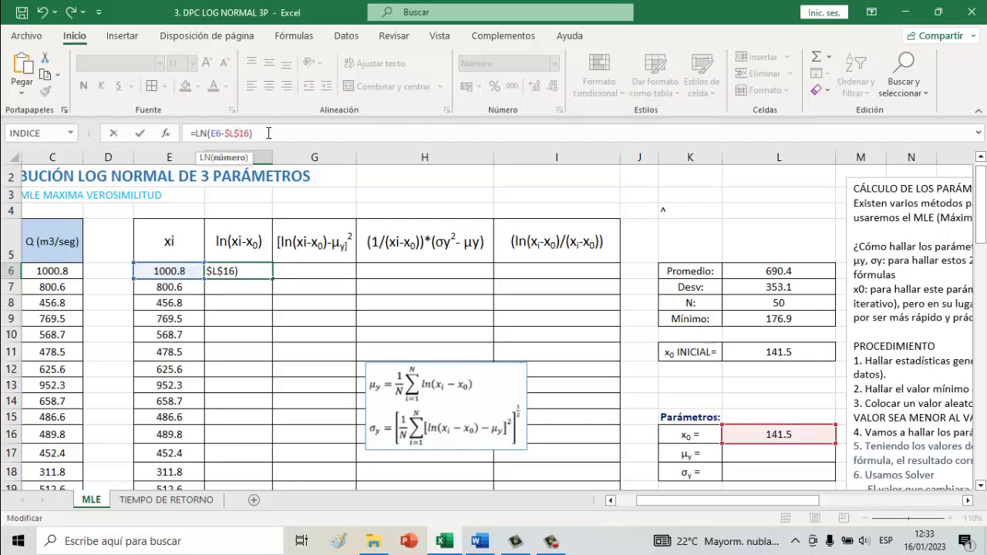
click(268, 133)
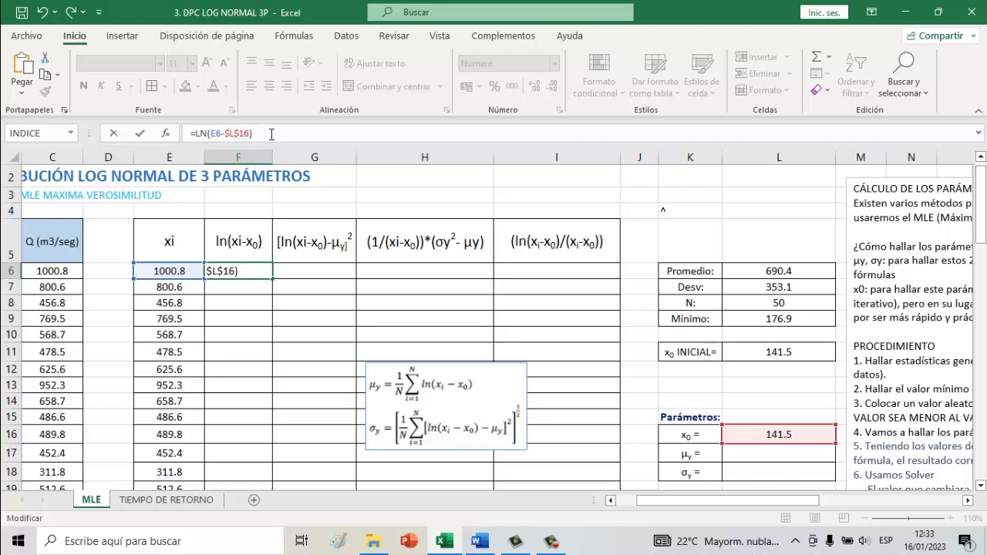
key(Return)
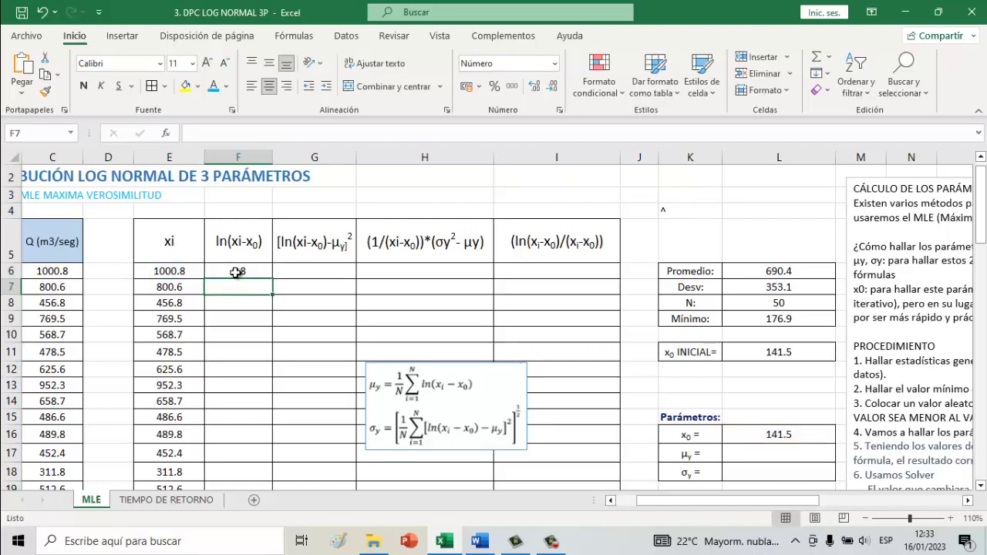
click(235, 271)
mouse_move(273, 278)
mouse_down()
mouse_move(257, 550)
mouse_move(241, 546)
mouse_move(241, 445)
mouse_up()
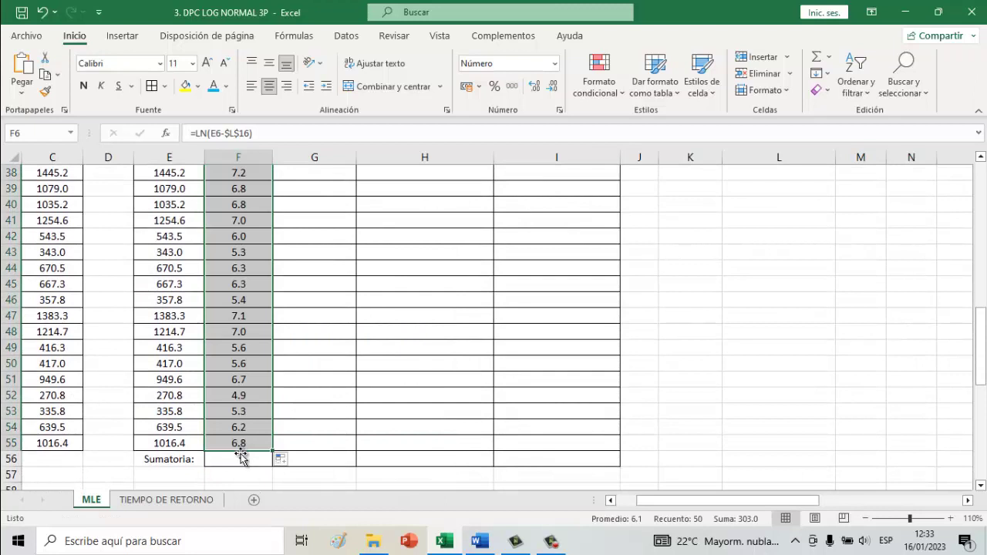
- Total the column in F56 with =SUMA(F6:F55), giving 303.0
click(240, 458)
text(=)
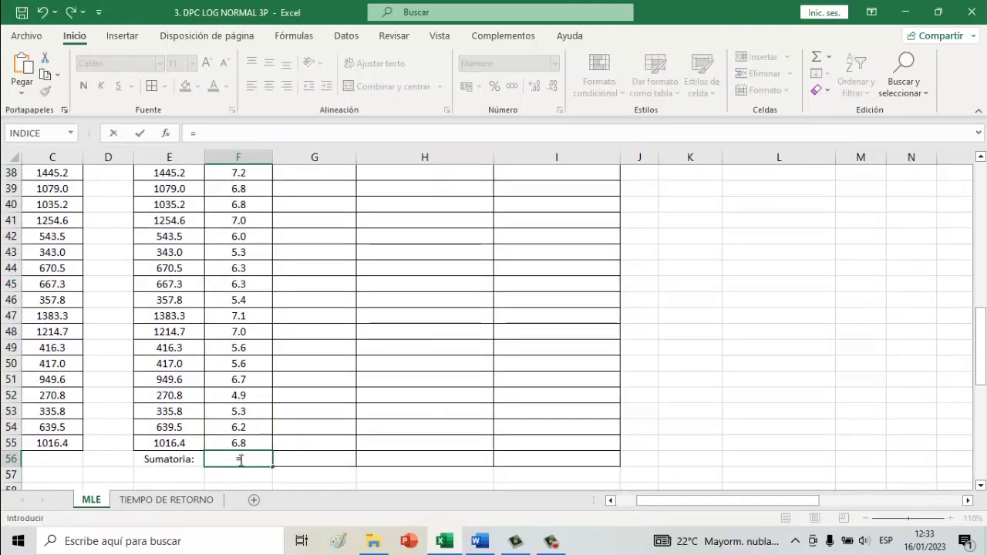
text(SUMA)
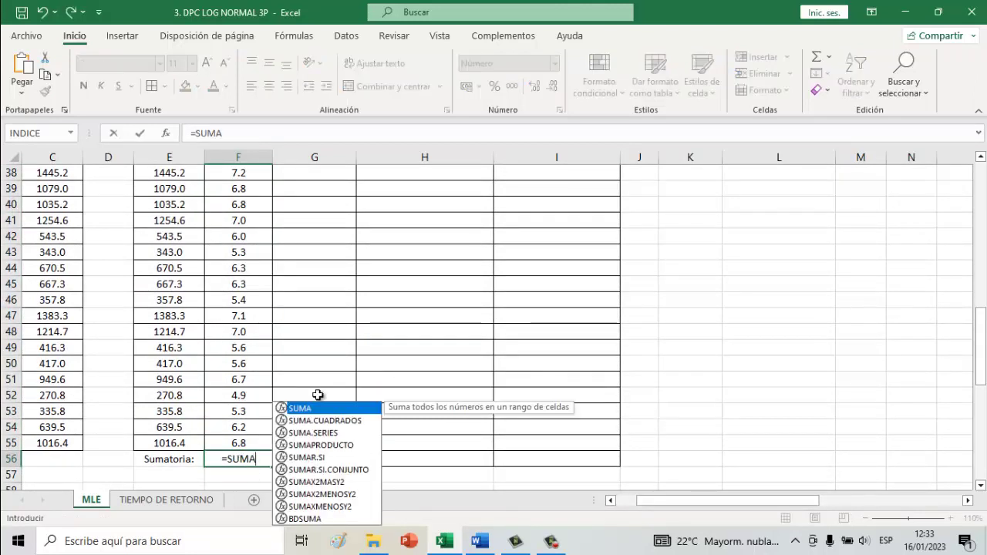
double_click(316, 410)
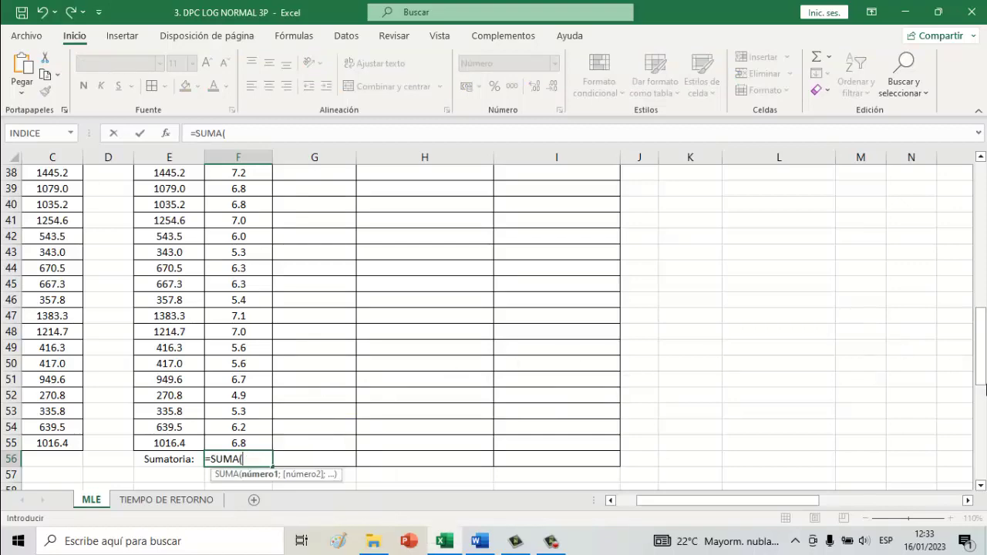
drag(981, 351, 981, 186)
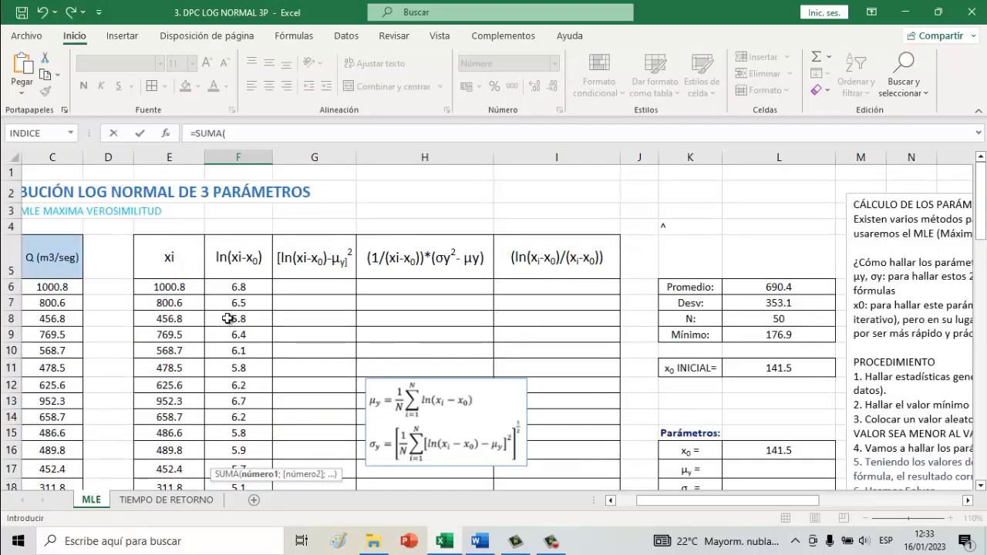
mouse_move(238, 286)
mouse_down()
mouse_move(227, 542)
mouse_move(227, 440)
mouse_up()
click(296, 136)
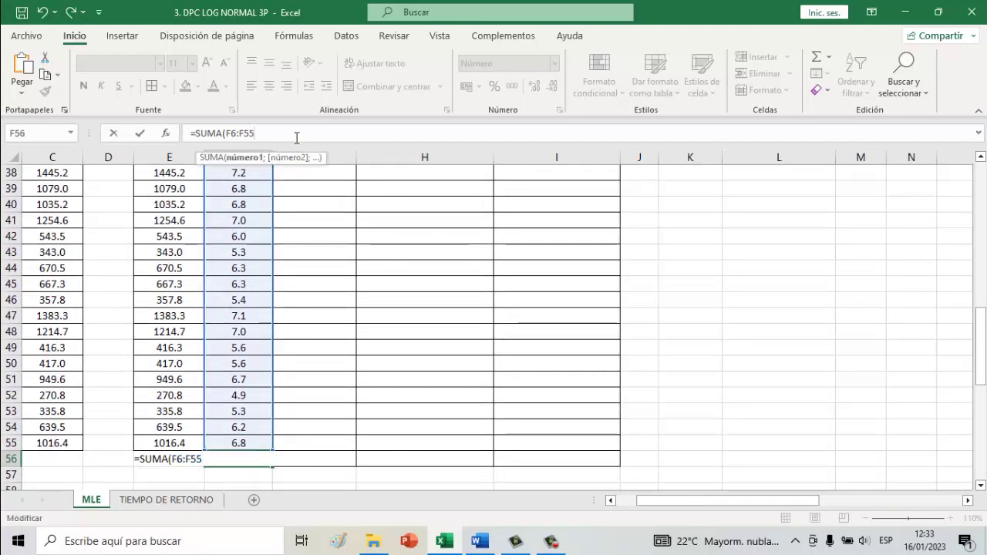
text())
key(Return)
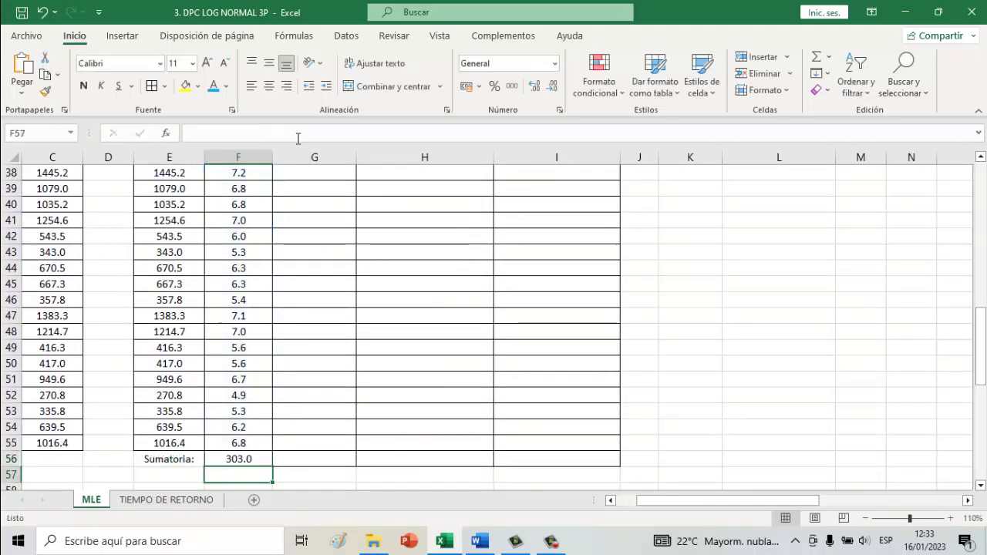
click(255, 458)
click(276, 446)
click(262, 463)
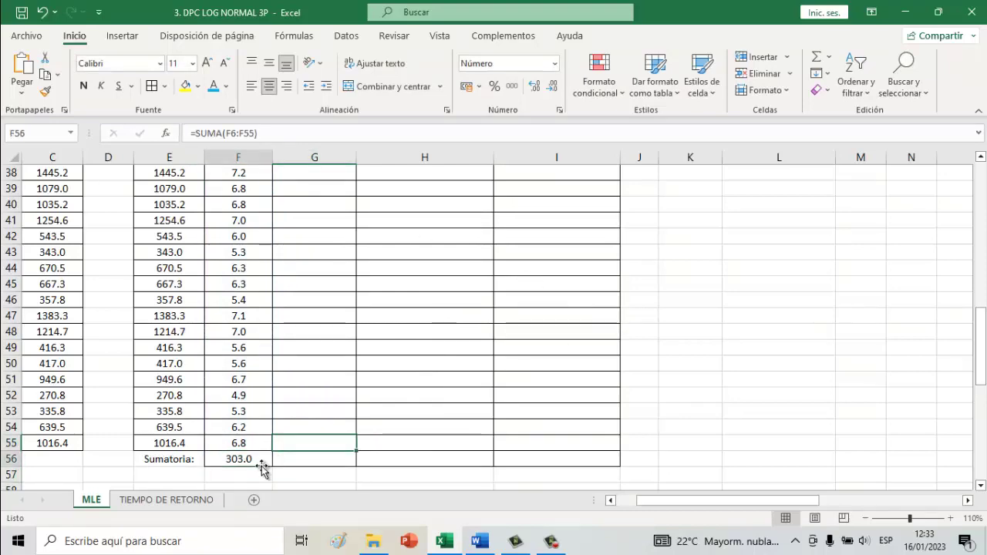
drag(982, 345, 982, 212)
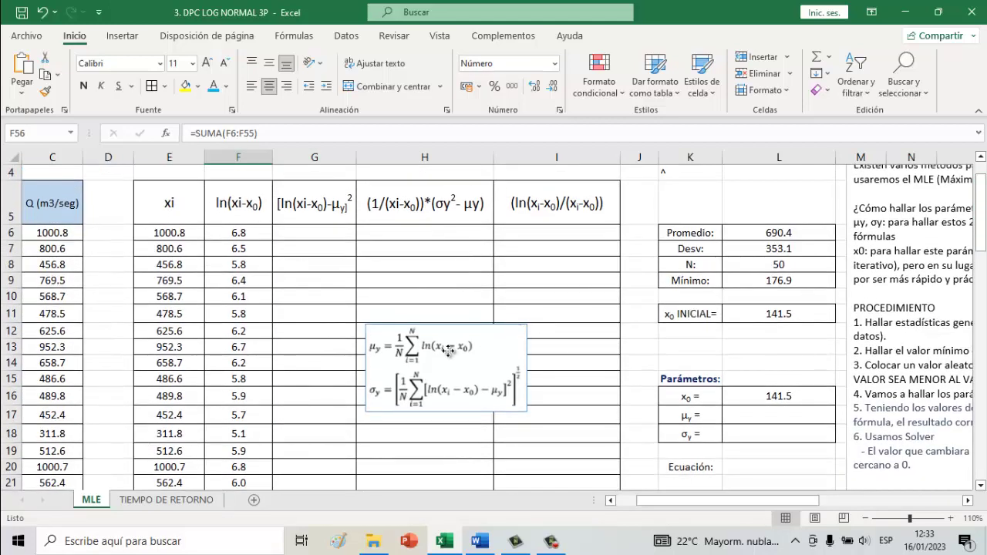
- Enter =F56/L8 in L17 so μy shows 6.06094
drag(436, 355, 448, 359)
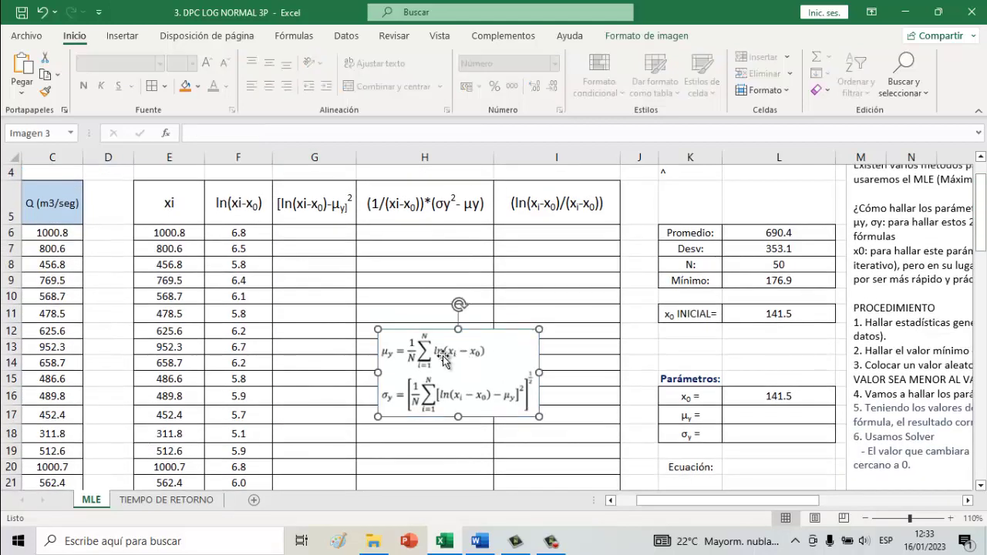
click(750, 415)
text(=)
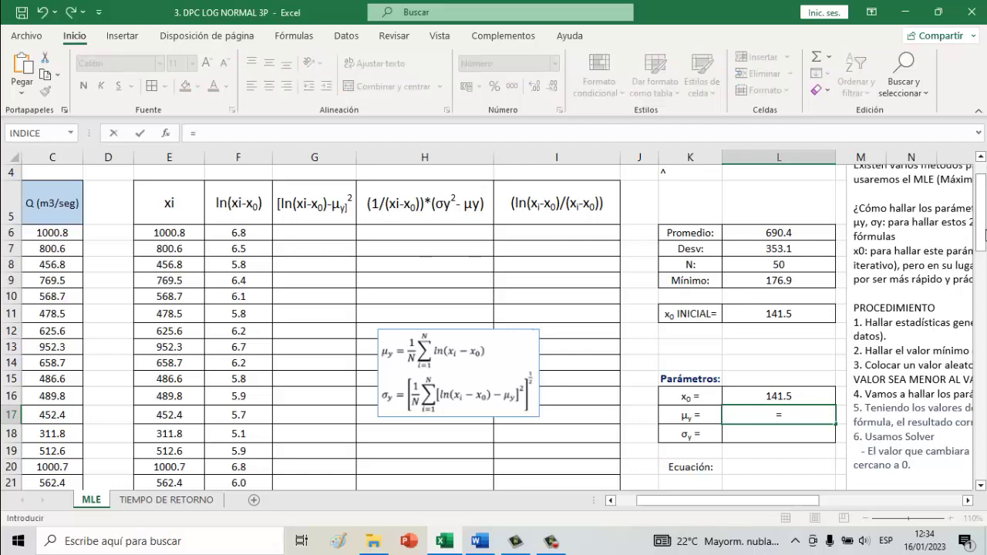
mouse_move(982, 232)
mouse_down()
mouse_move(985, 453)
mouse_move(982, 409)
mouse_up()
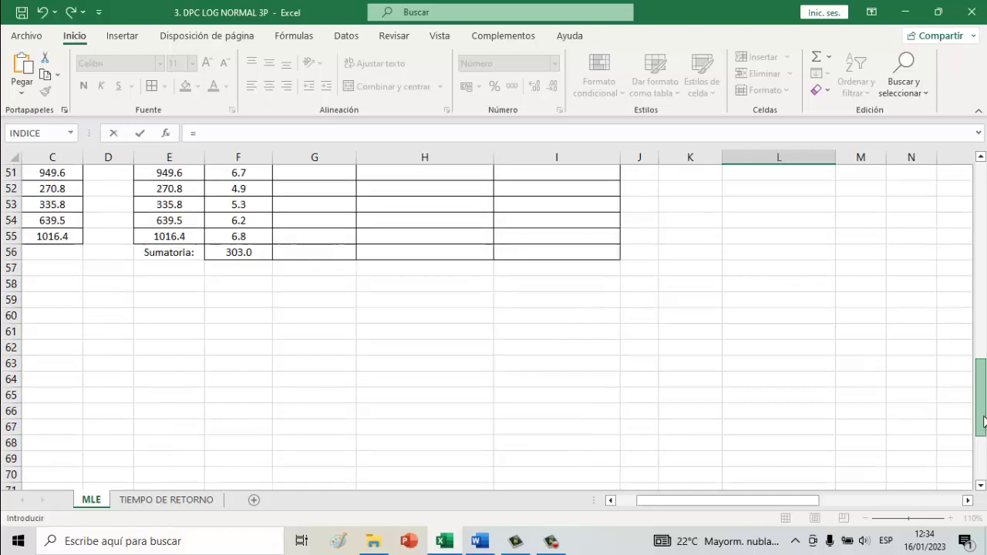
click(252, 254)
drag(982, 369, 983, 189)
click(266, 139)
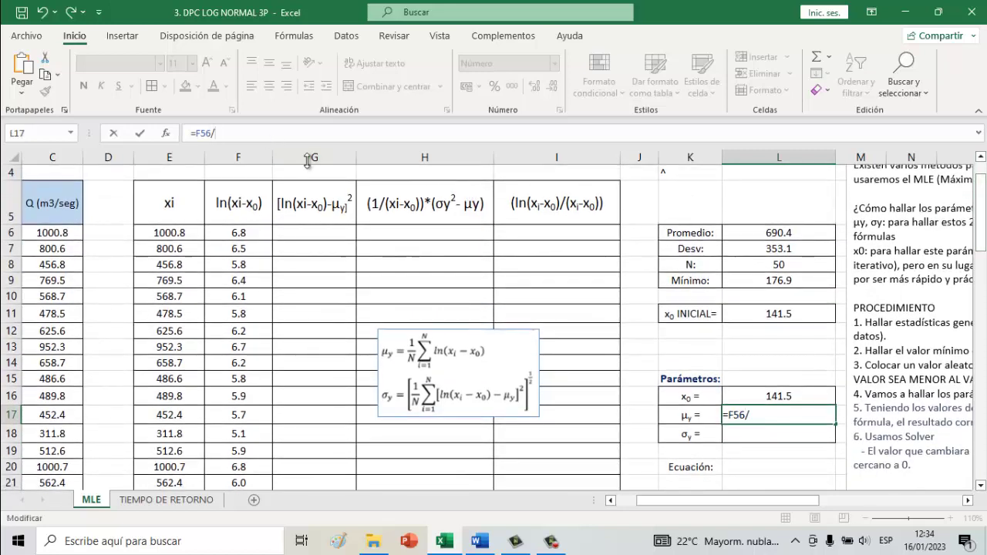
click(776, 265)
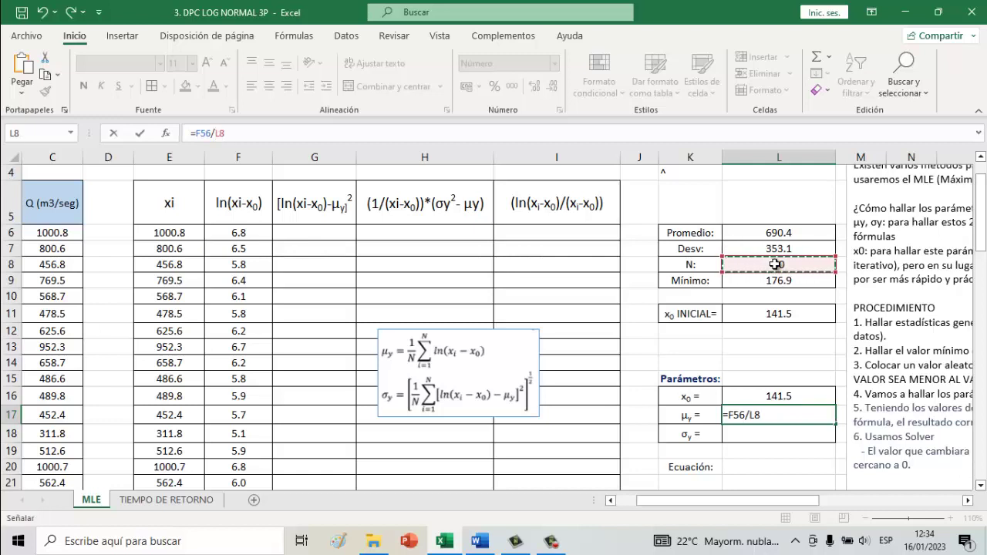
key(Return)
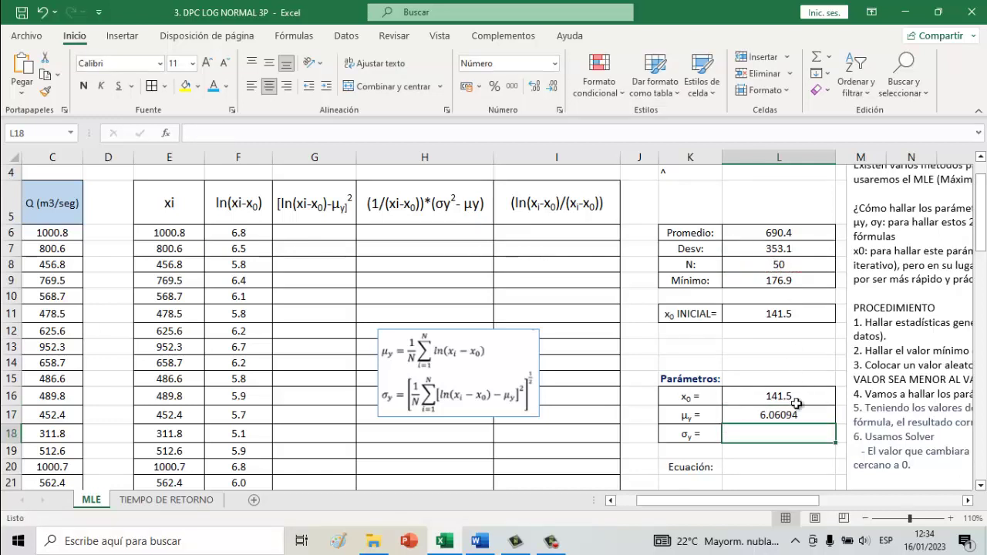
click(793, 415)
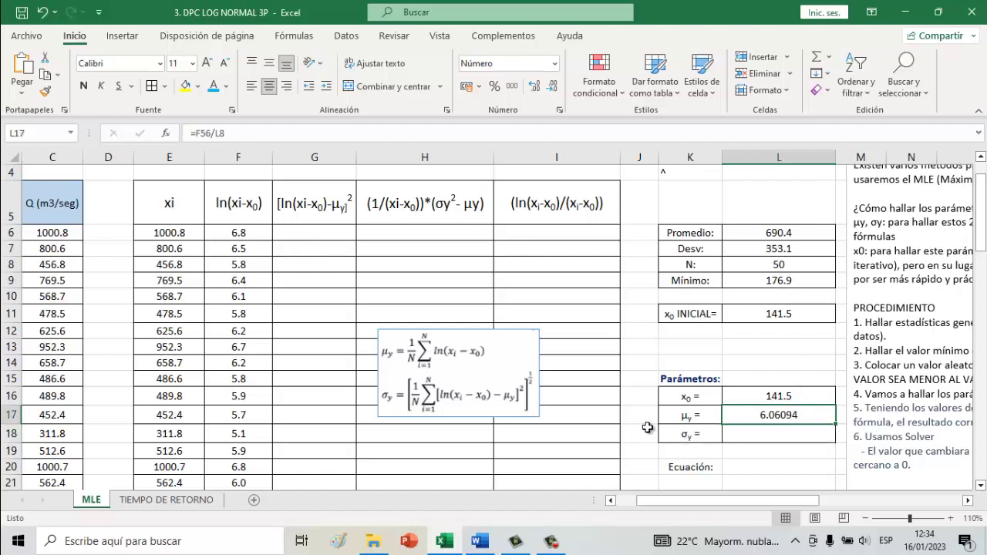
- Enter =LN(E6-L16) in G6 as the first log term
click(320, 235)
text(=)
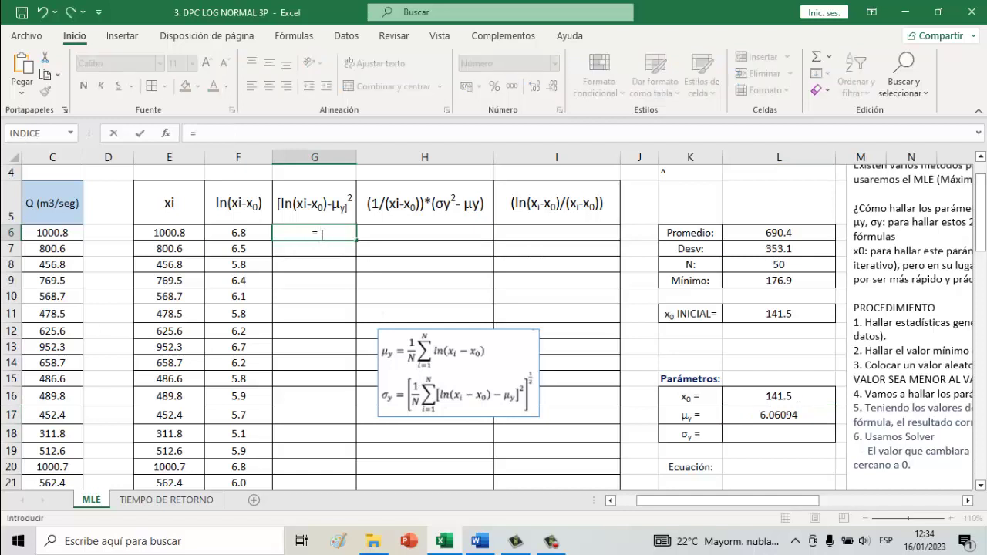
text(LN)
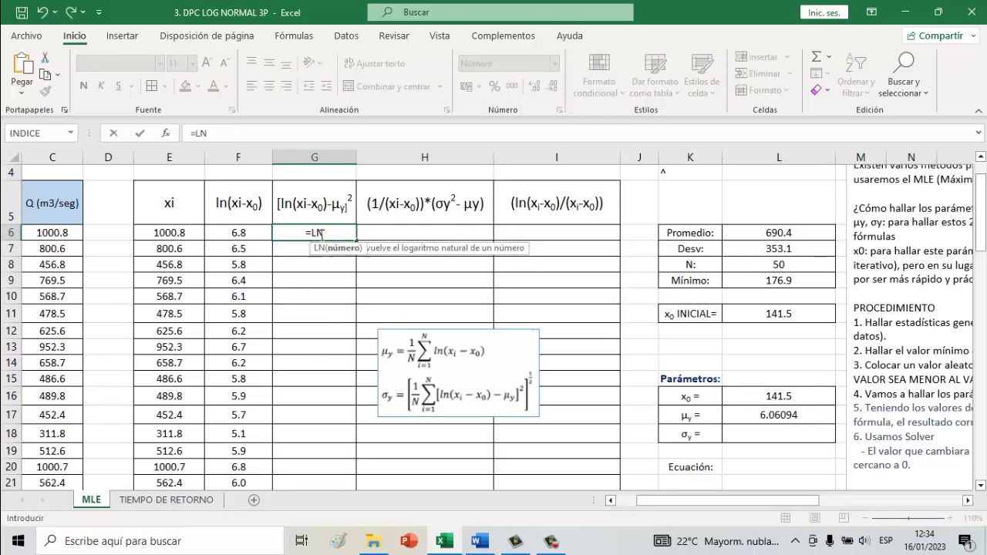
text(()
click(181, 231)
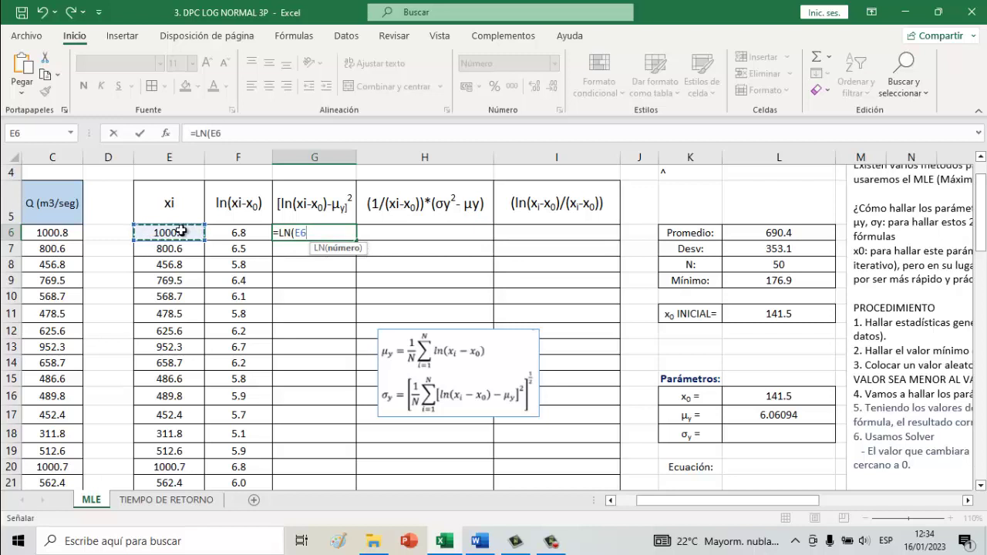
text(-)
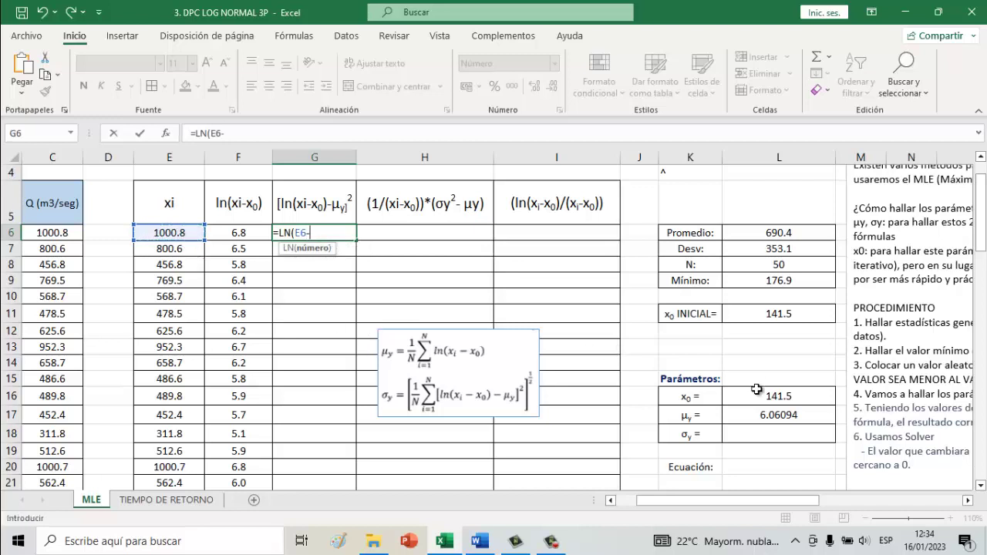
click(757, 395)
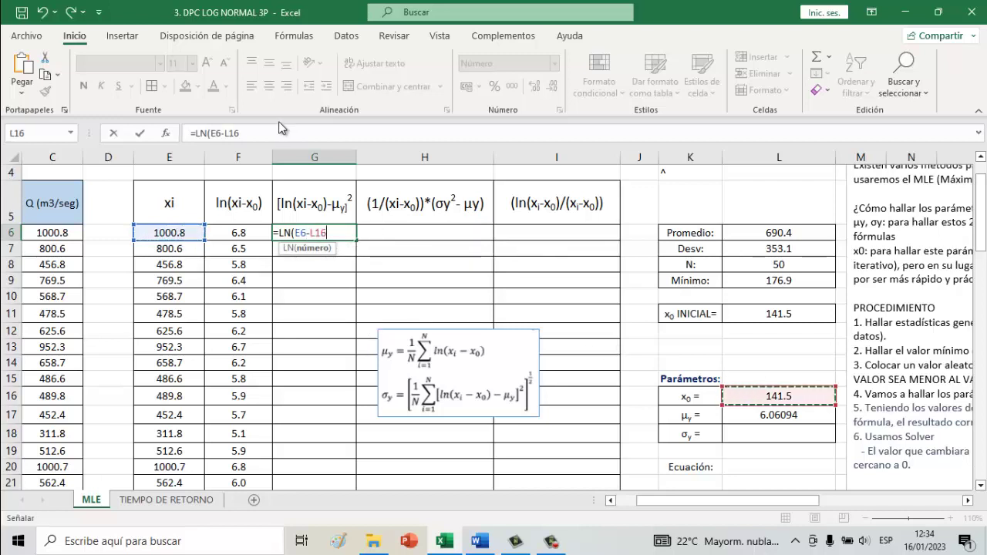
click(277, 135)
key(Return)
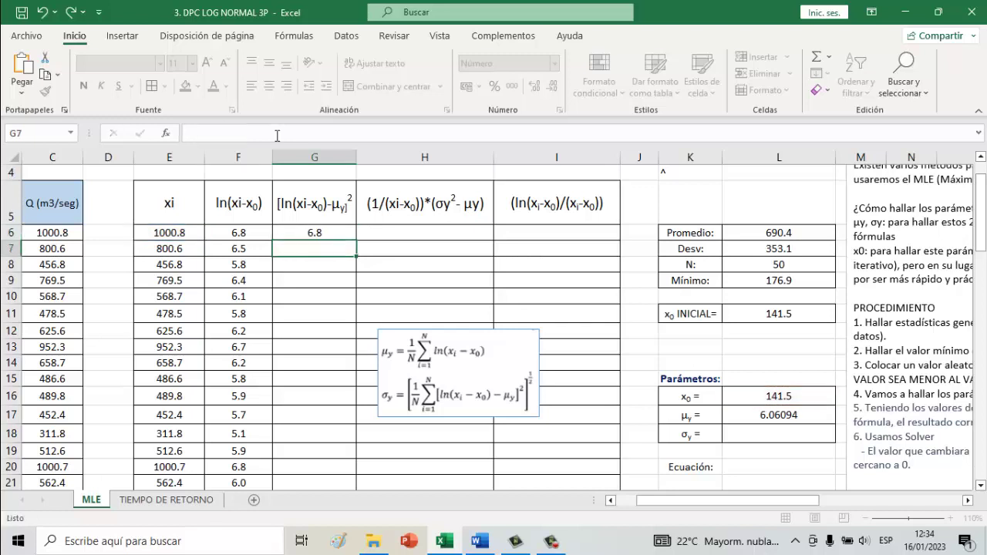
- Revise G6 to =(LN(E6-$L$16)-$L$17), locking the x0 and μy references
click(332, 232)
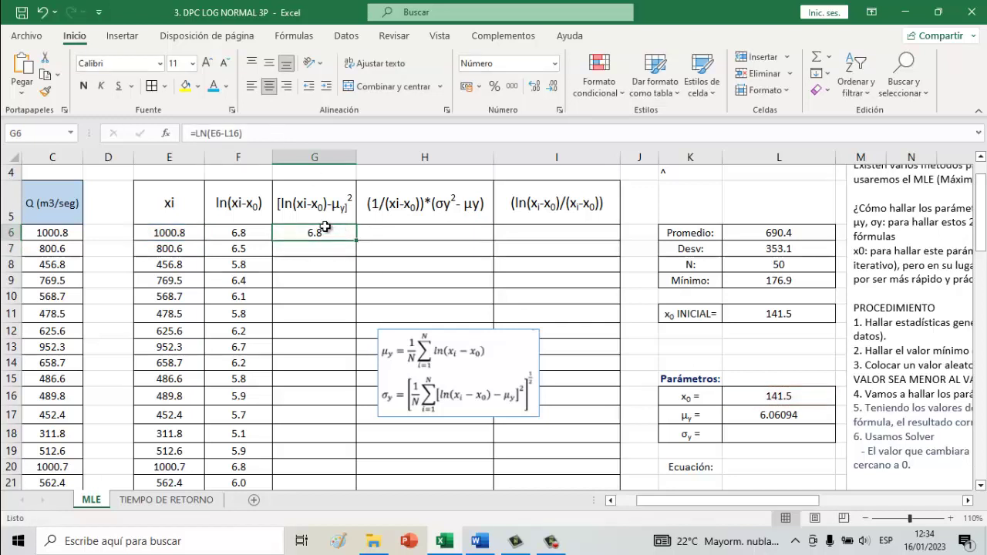
click(227, 133)
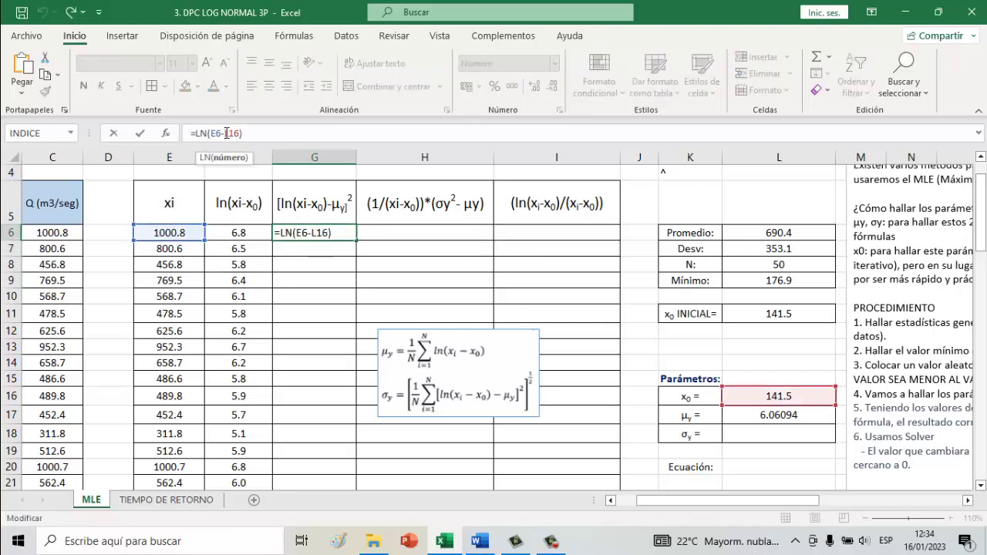
text($L)
text($)
click(272, 134)
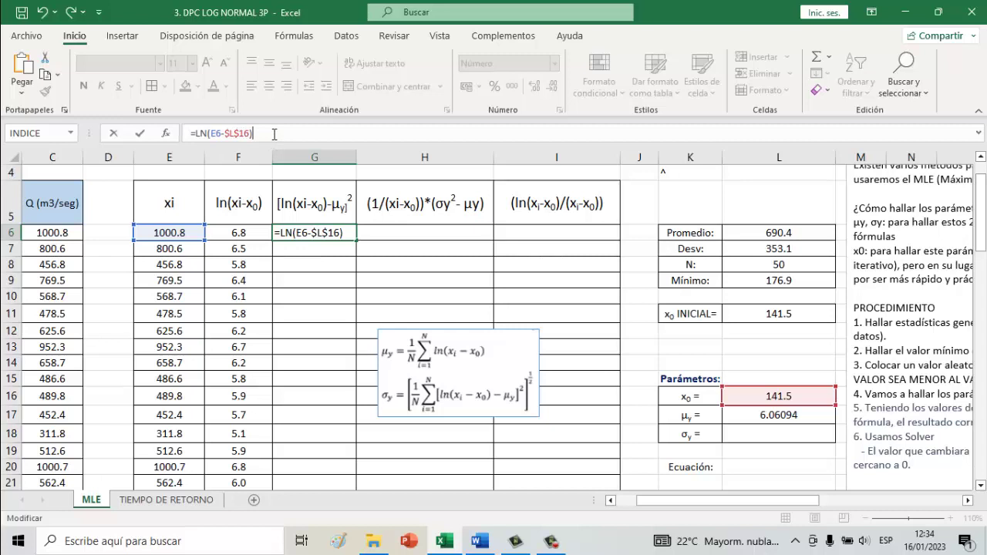
click(756, 416)
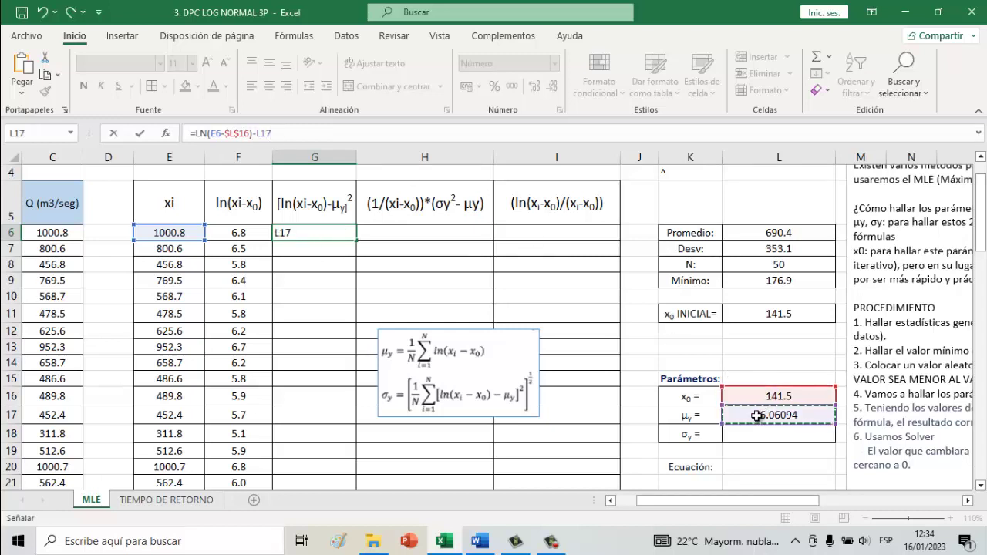
click(198, 133)
text(()
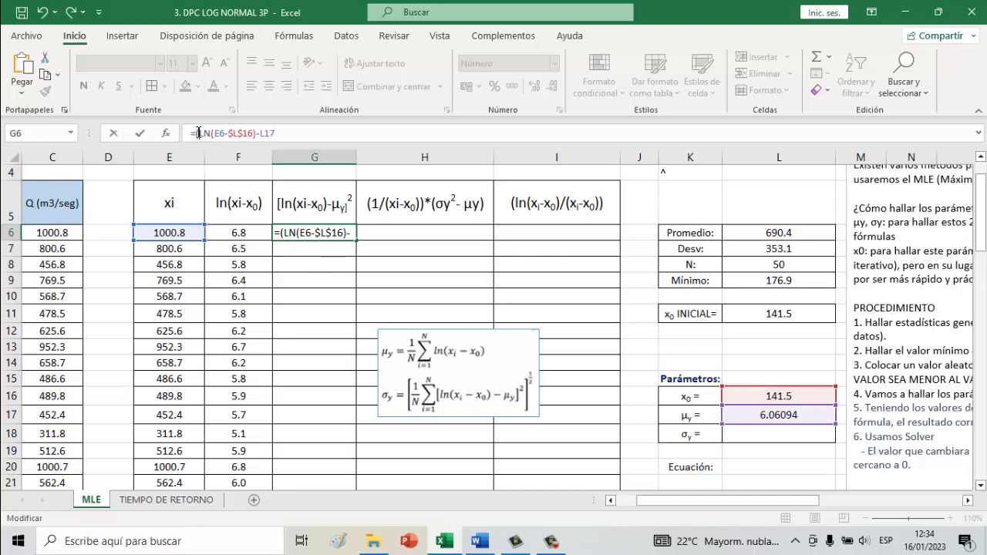
click(293, 132)
text())
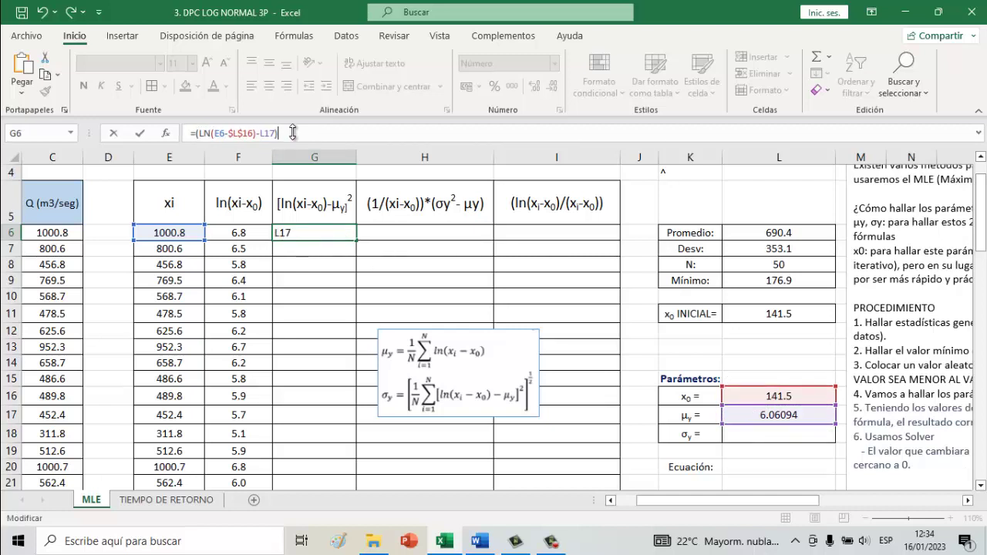
click(262, 134)
text($)
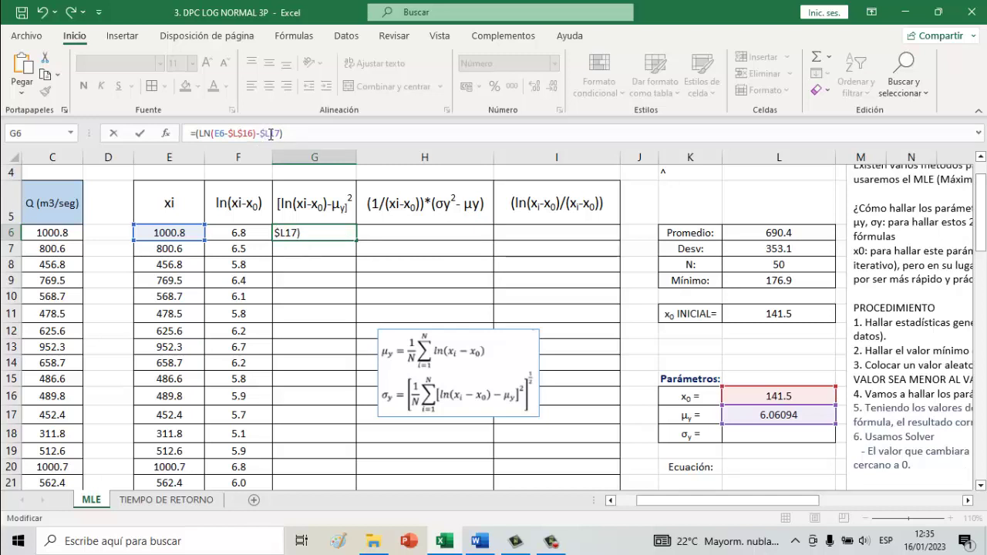
click(271, 133)
text($)
key(Return)
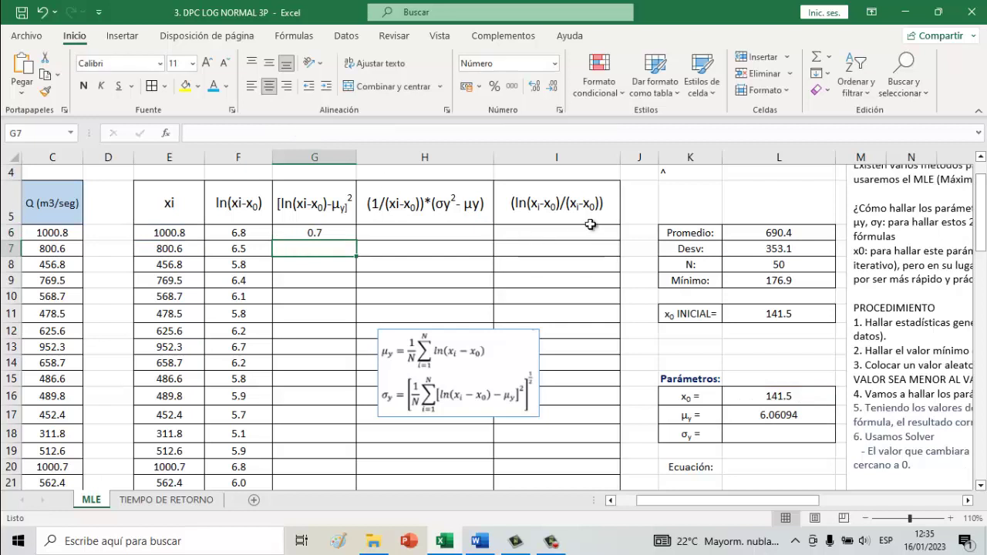
- Square the G6 expression with ^2 so G6 shows 0.5
click(680, 172)
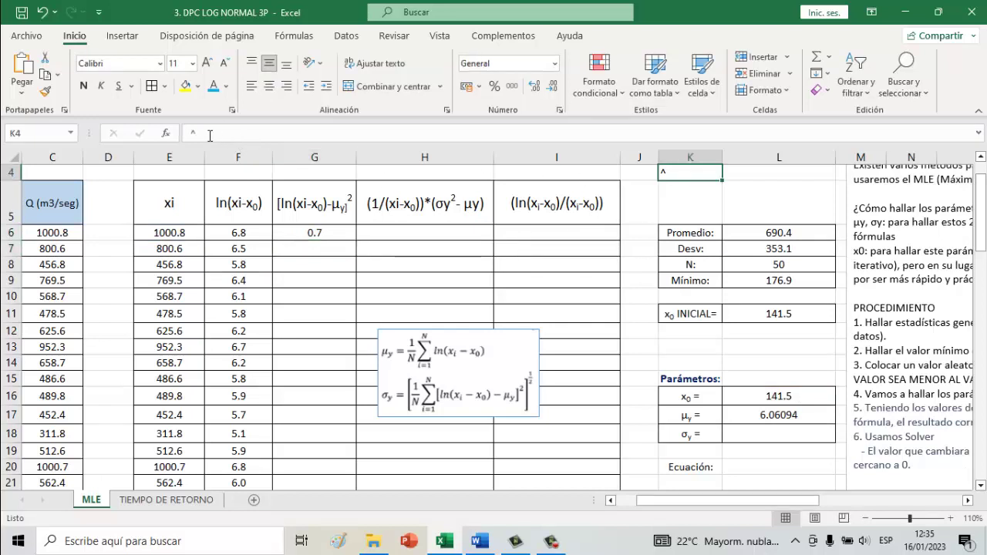
click(169, 133)
key(Escape)
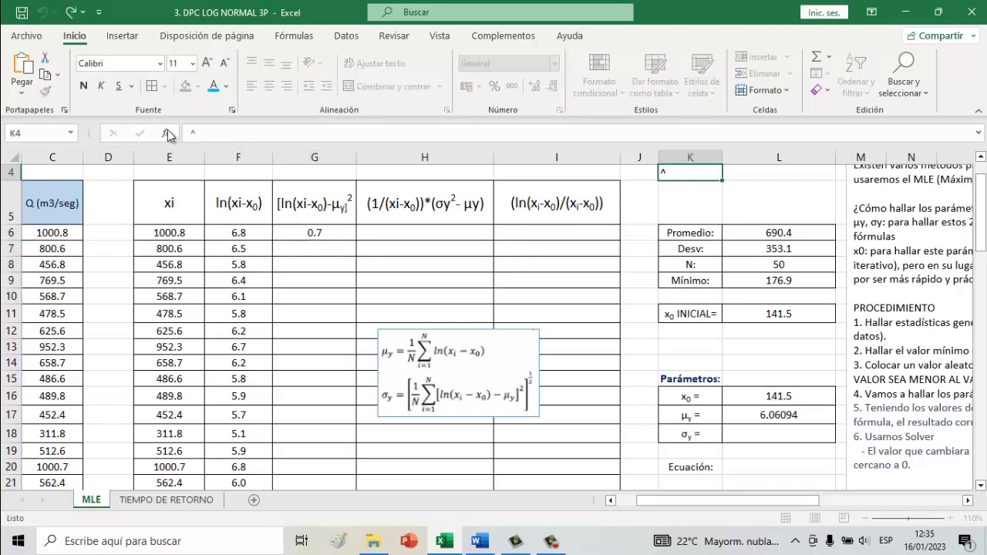
click(315, 231)
text(=(LN(E6-$L$16)-$L$17)^2)
click(297, 133)
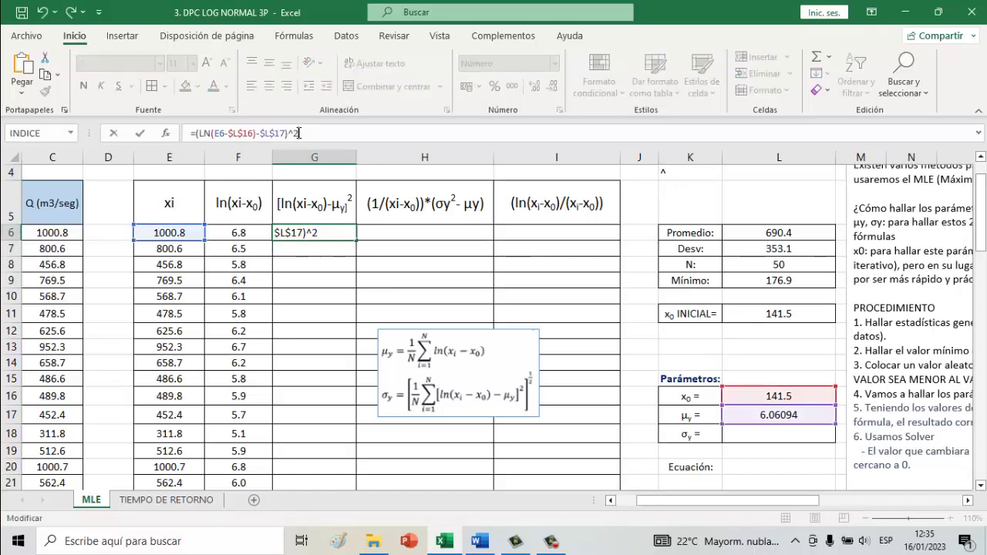
key(Return)
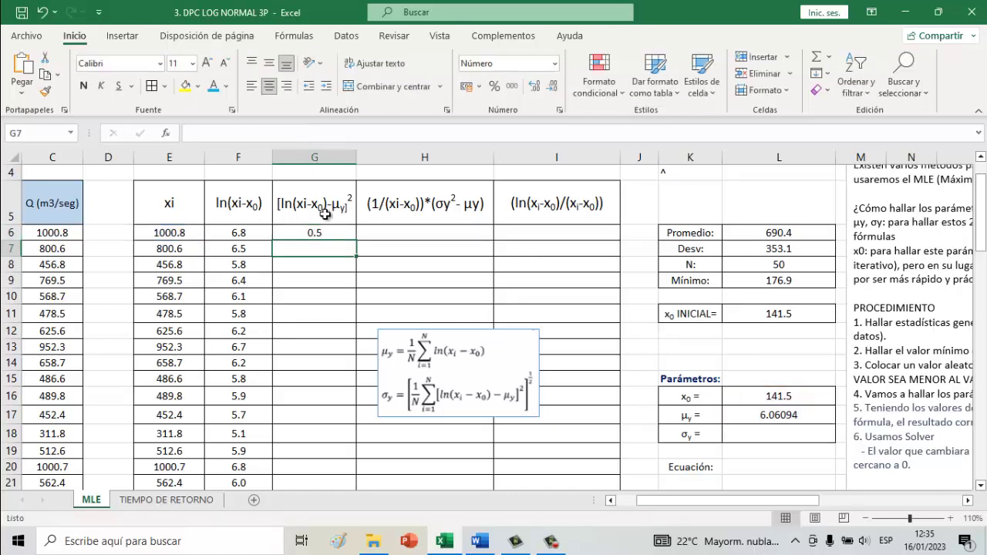
click(321, 231)
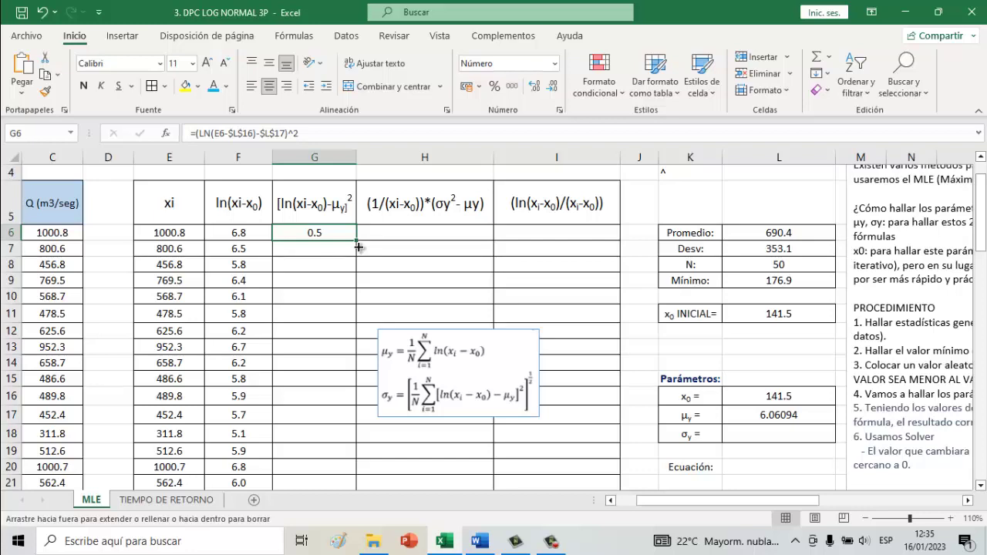
- Fill G6 down to G55 and total it in G56 with =SUMA(G6:G55), giving 30.2
mouse_move(359, 247)
mouse_down()
mouse_move(335, 552)
mouse_move(336, 452)
mouse_up()
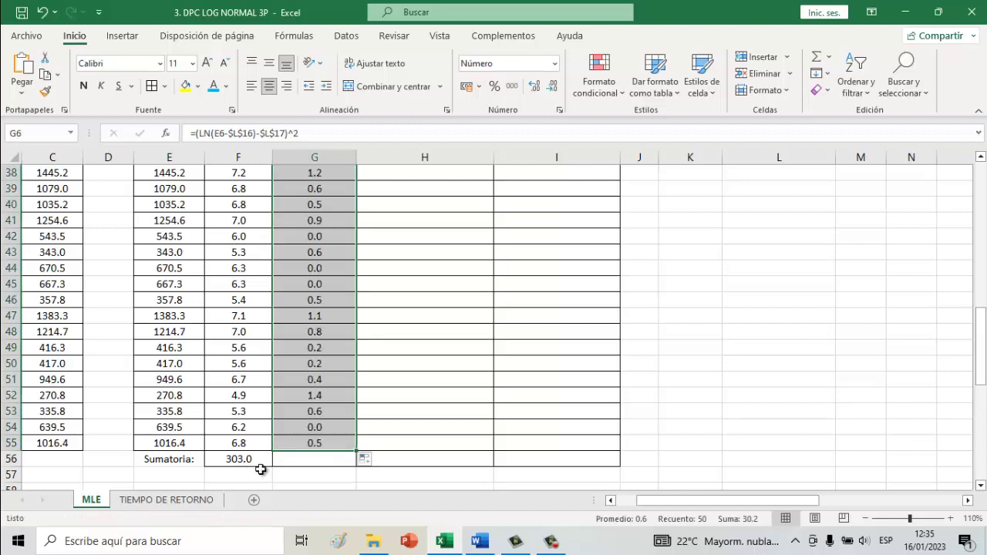
click(305, 457)
text(=)
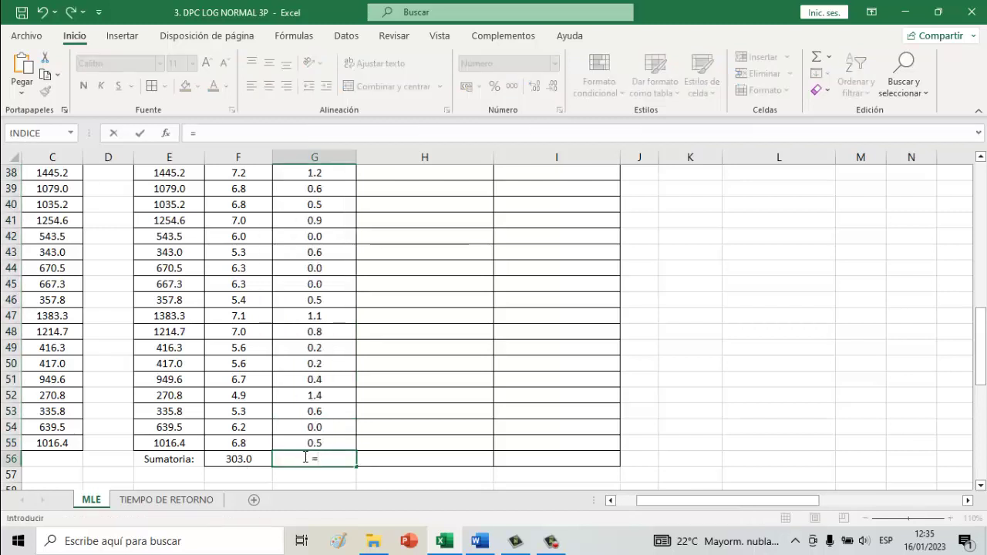
text(SUMA)
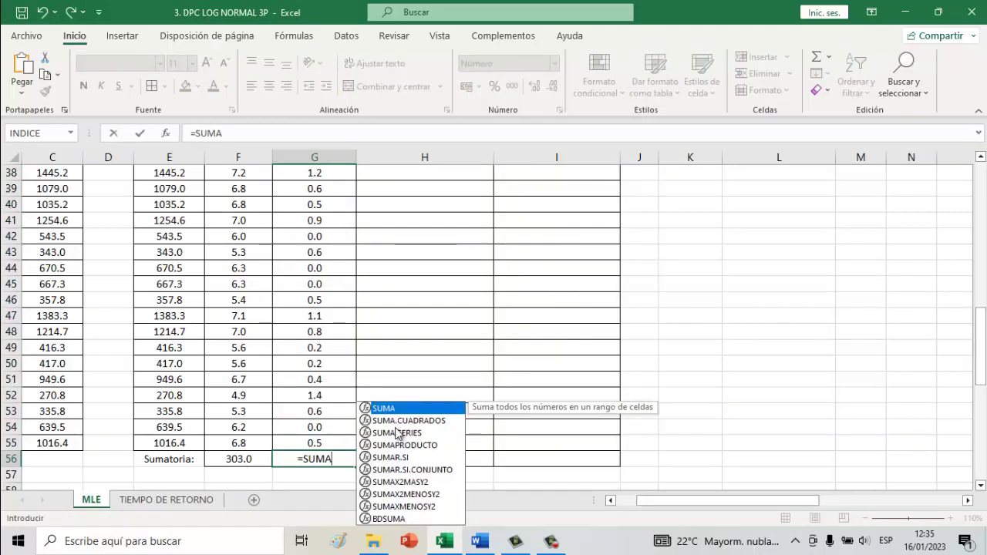
double_click(386, 413)
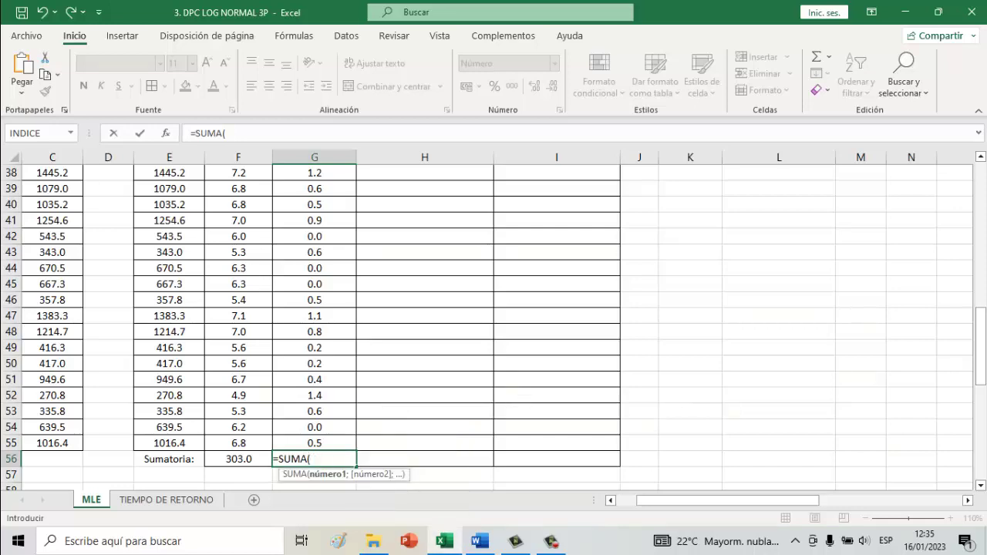
drag(983, 371, 982, 196)
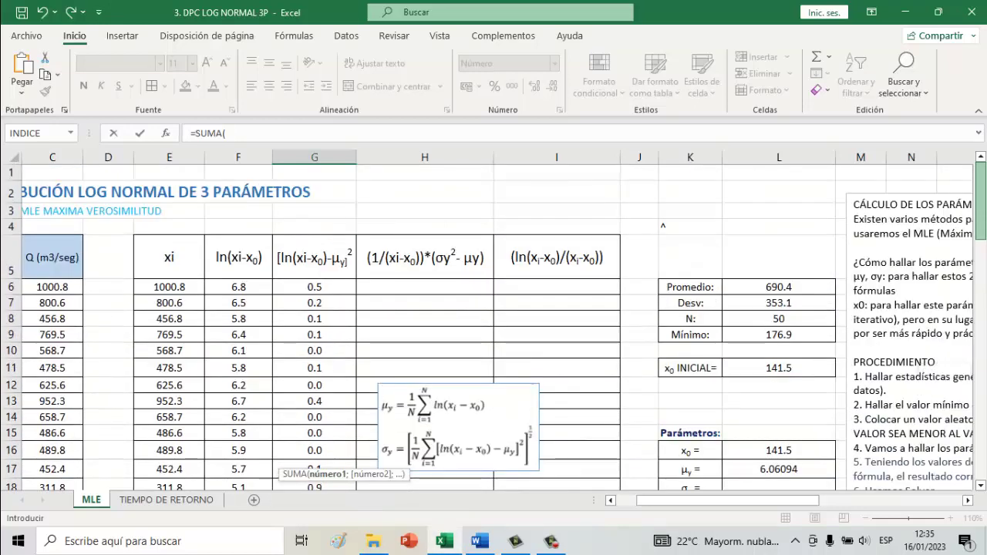
mouse_move(330, 287)
mouse_down()
mouse_move(315, 549)
mouse_move(316, 456)
mouse_up()
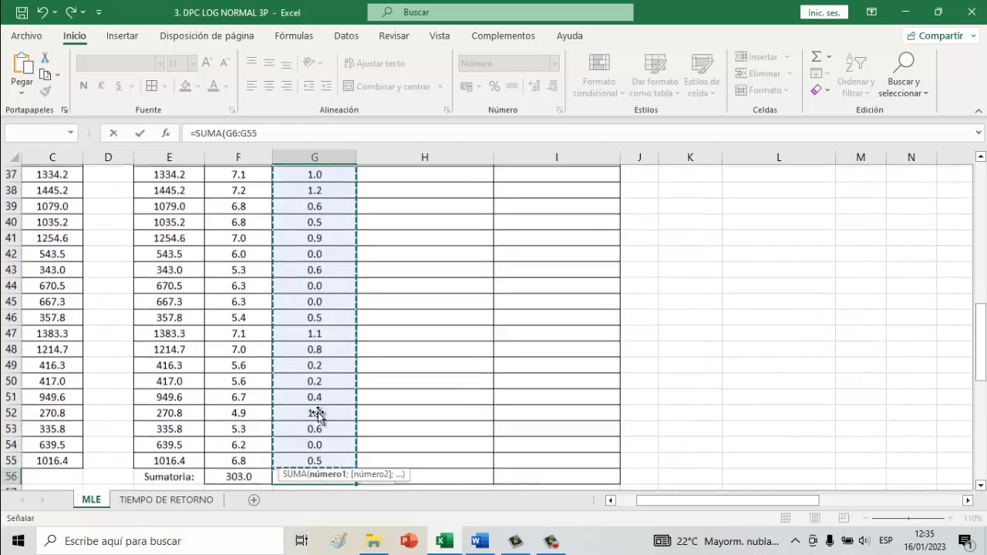
drag(316, 456, 317, 455)
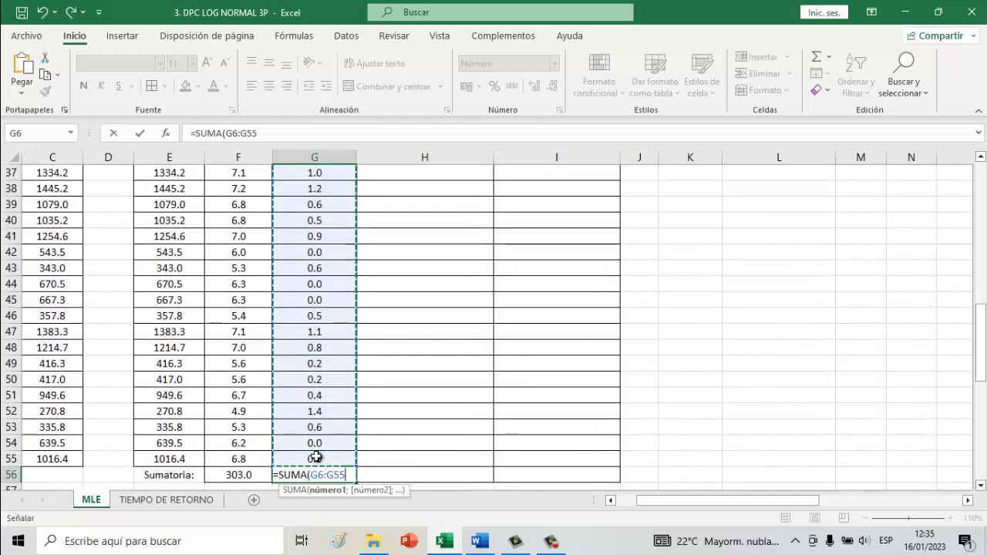
text())
key(Return)
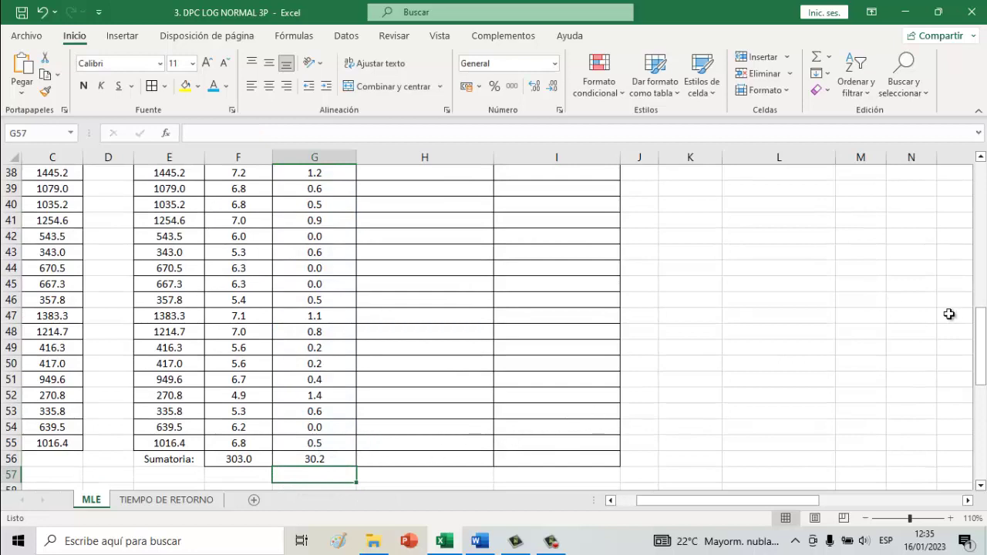
drag(981, 360, 984, 245)
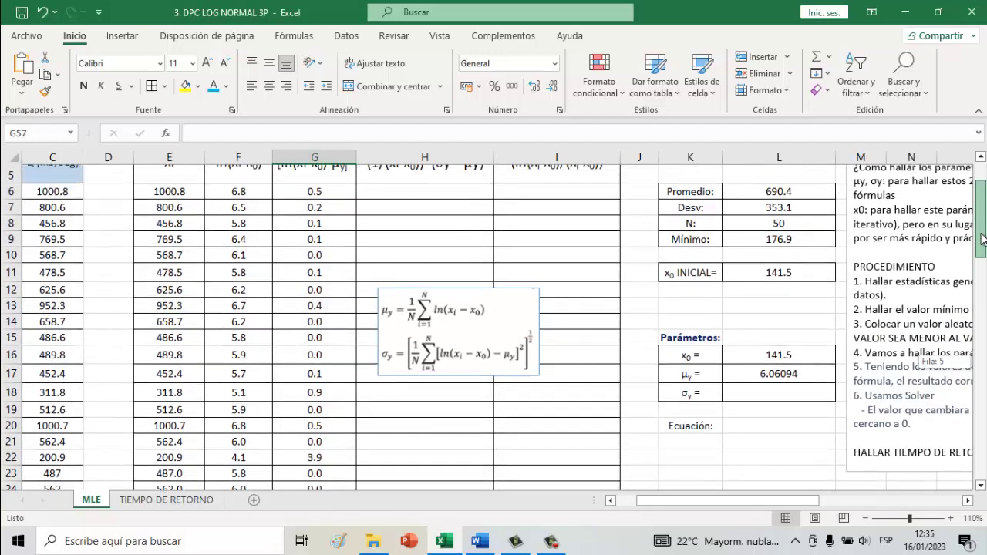
- Enter =(G56/L8) in σy cell L18, showing 0.60403
drag(984, 245, 983, 238)
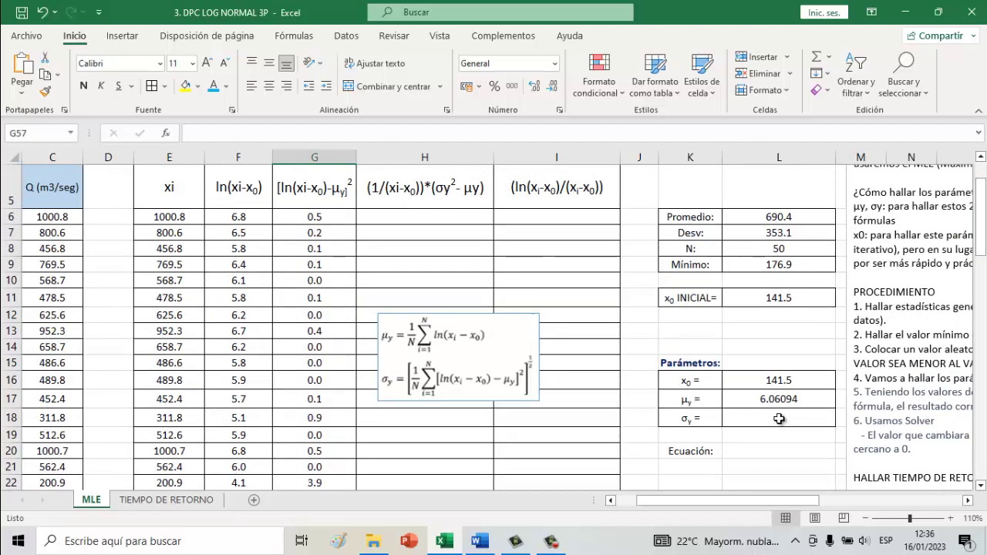
click(779, 419)
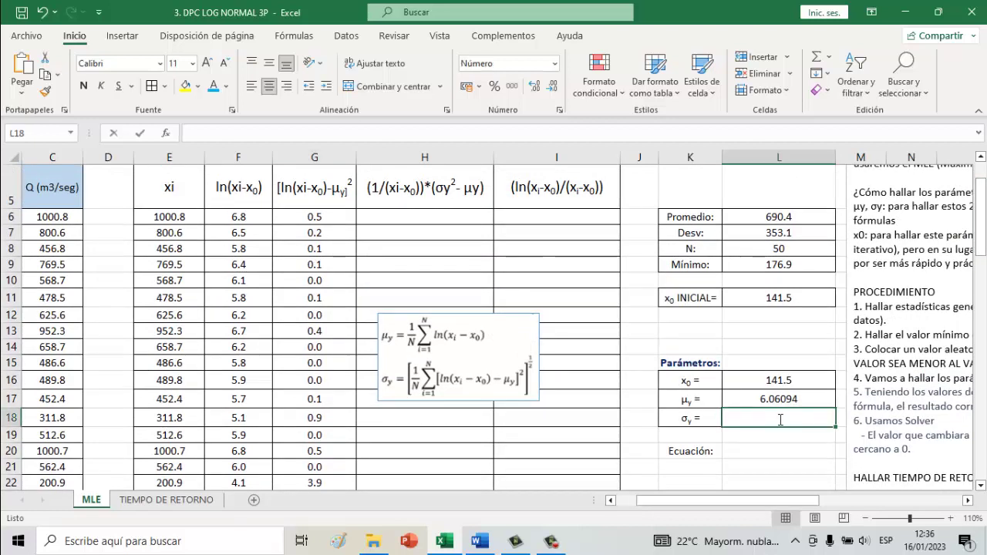
text(=)
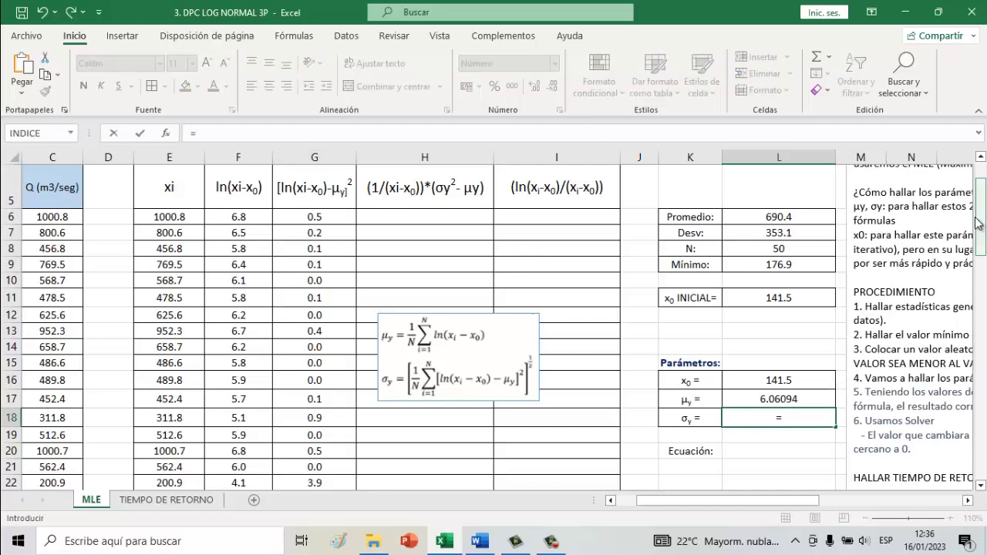
drag(980, 220, 976, 353)
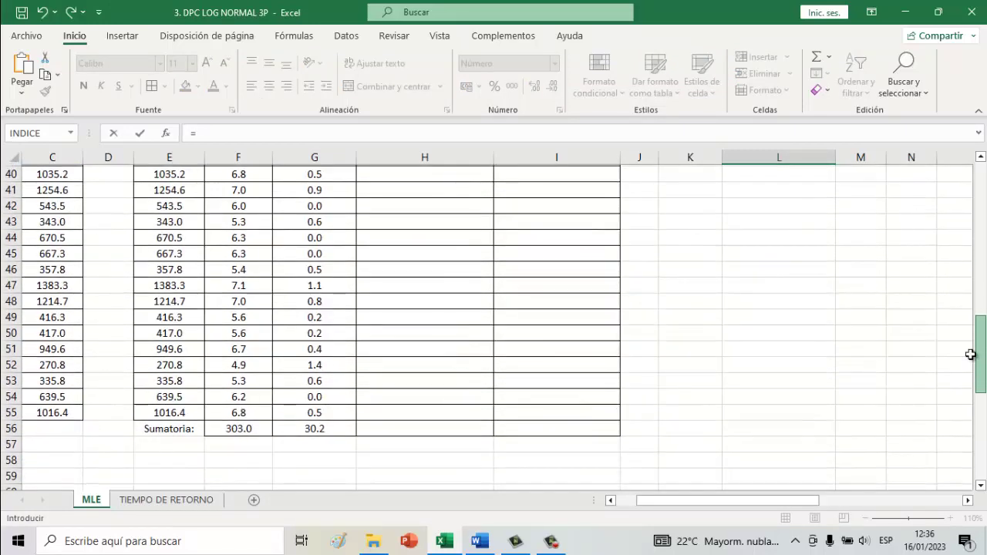
click(317, 429)
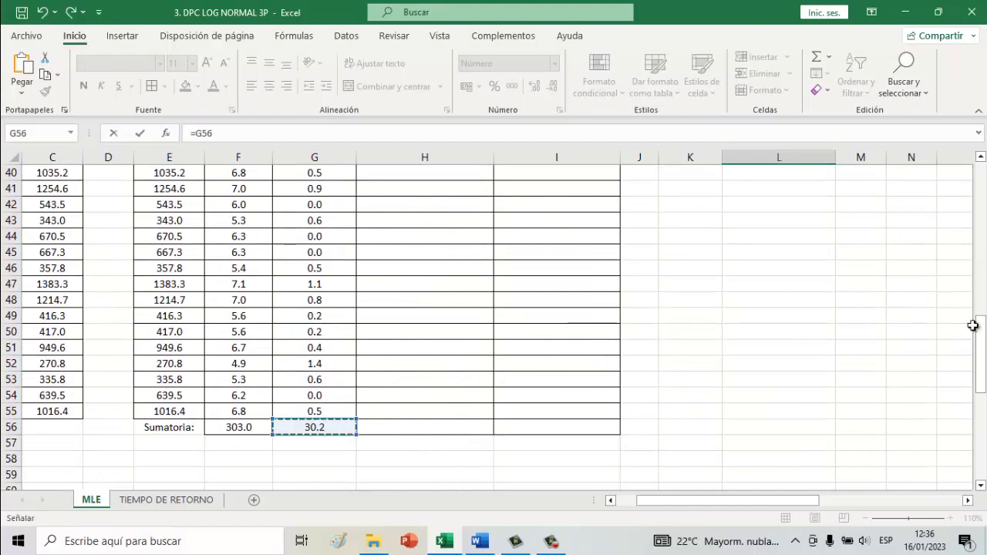
drag(978, 328, 982, 207)
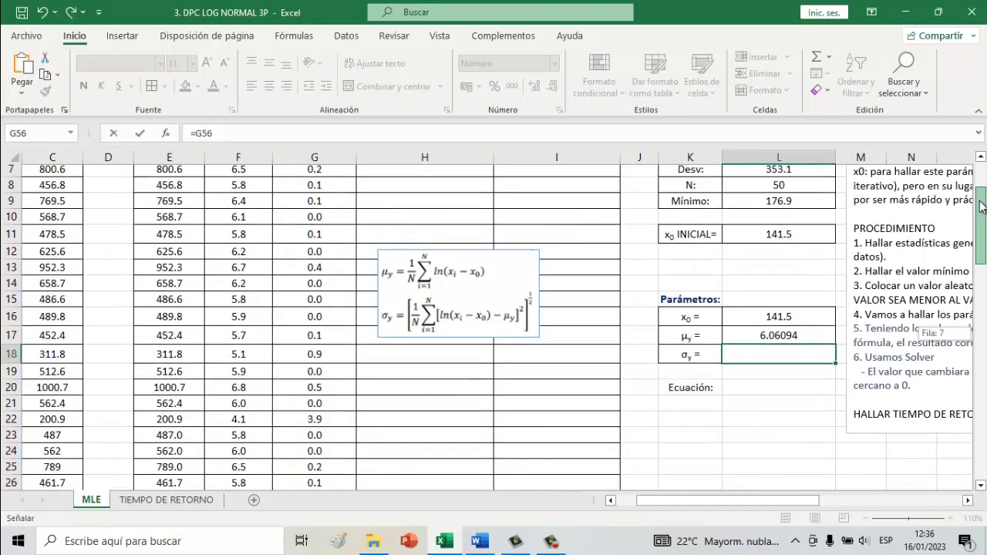
text(/)
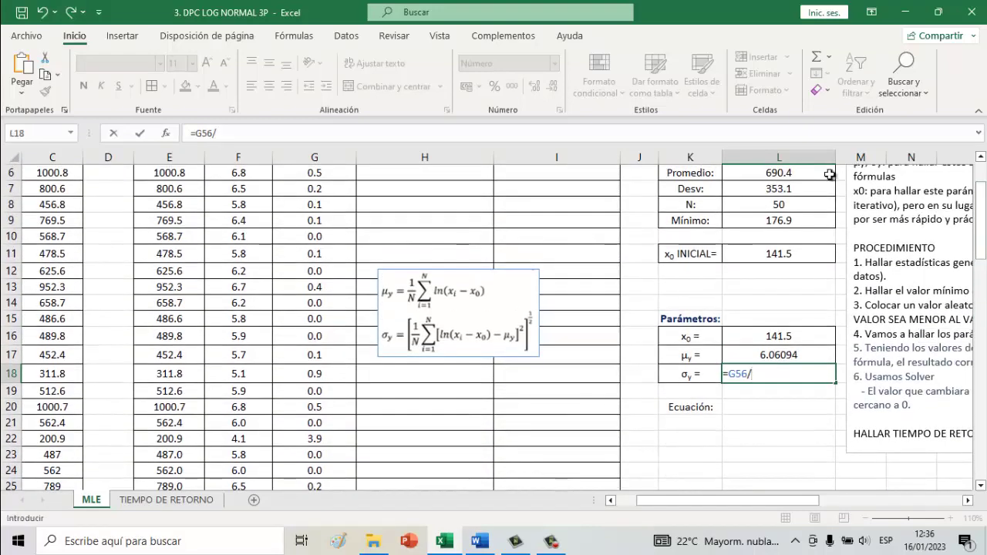
click(791, 205)
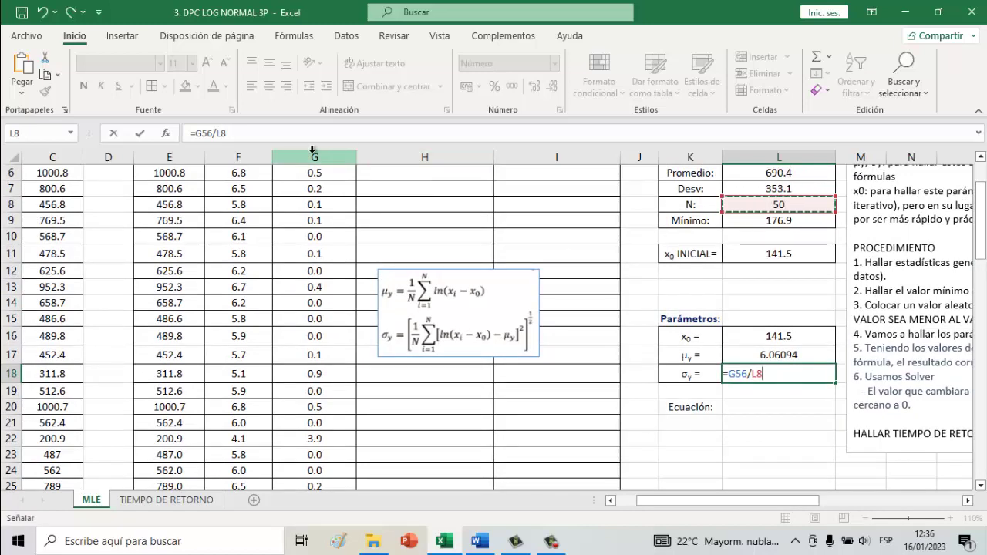
click(198, 135)
text(()
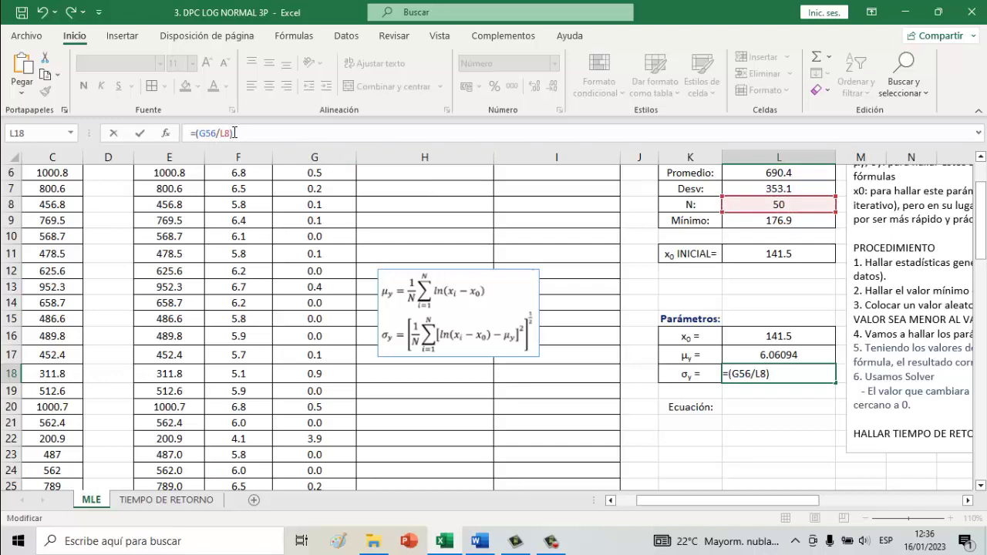
key(Return)
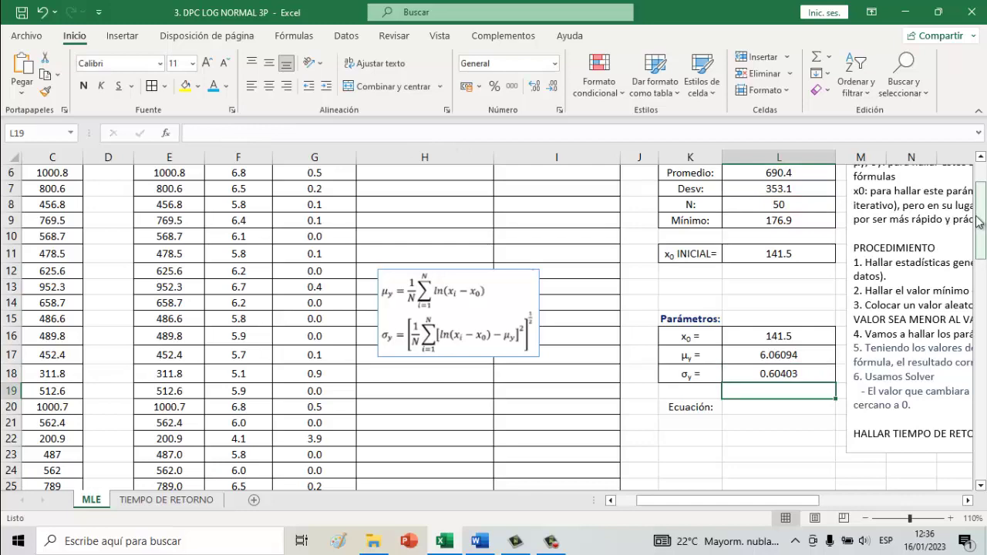
scroll(978, 221, up, 2)
- Append ^0.5 to the L18 formula so σy becomes 0.77719
click(691, 210)
text(^)
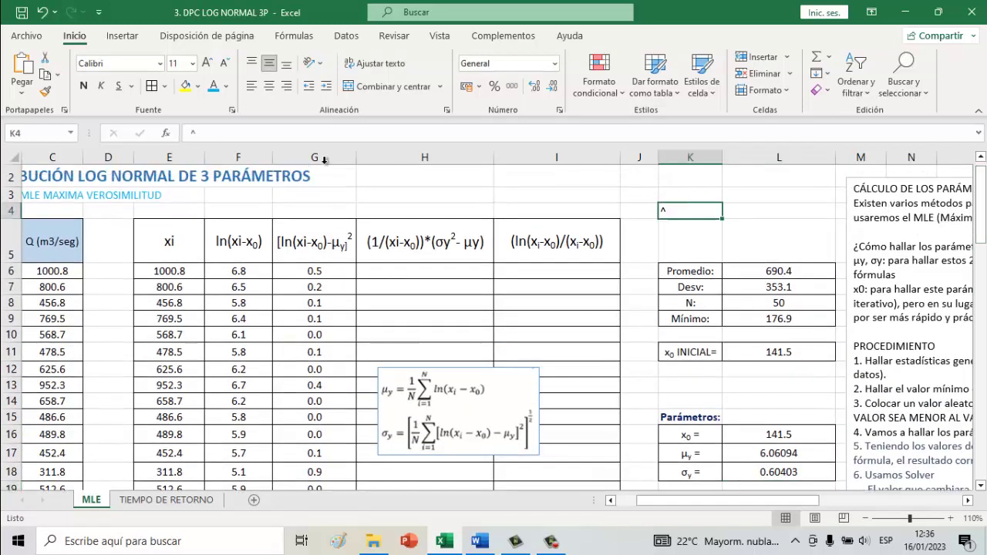
click(182, 132)
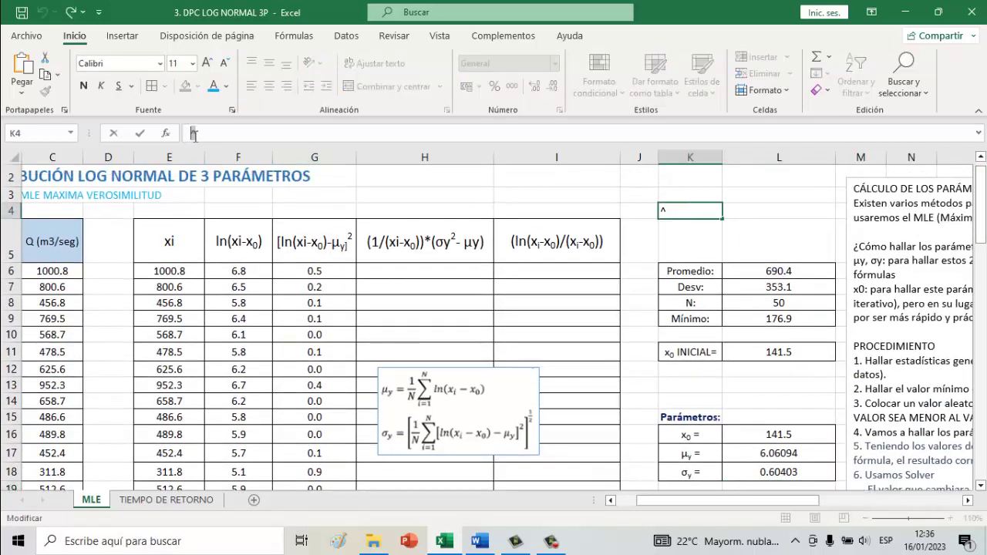
key(Escape)
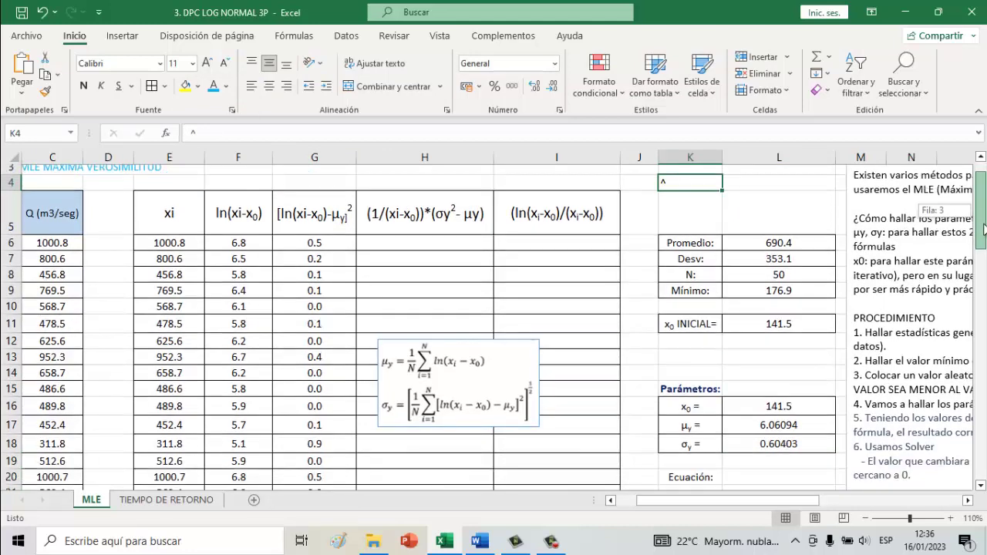
drag(983, 218, 982, 234)
click(755, 379)
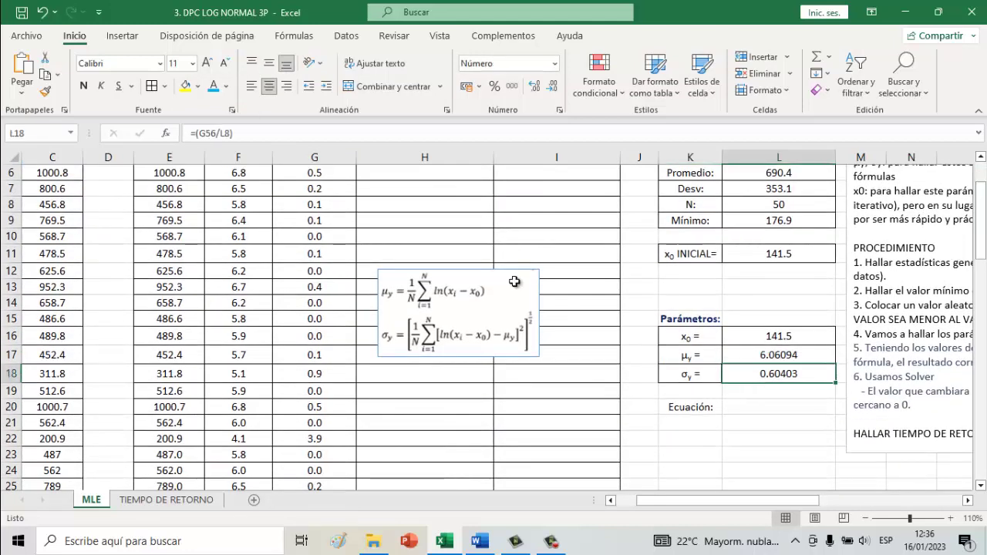
click(259, 136)
text(^0.5)
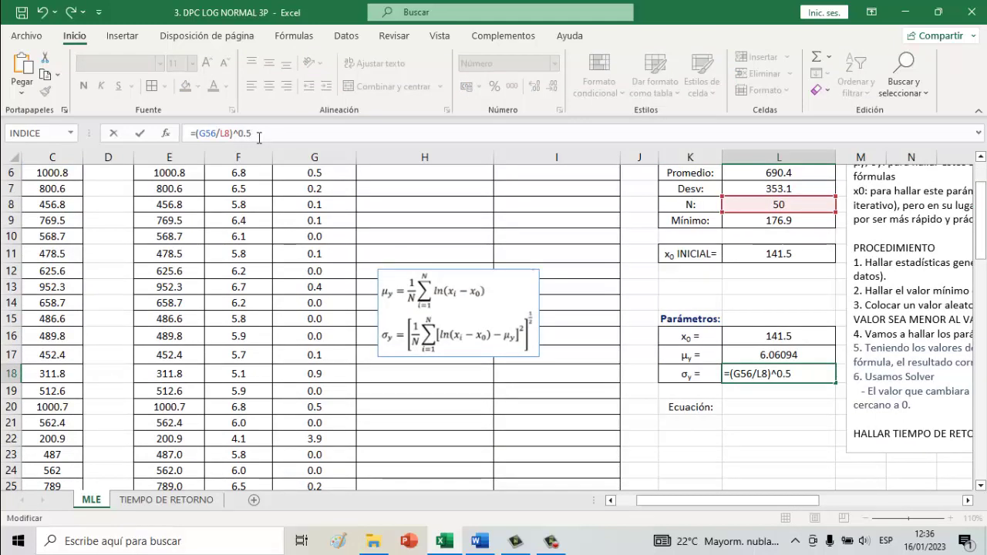
key(Return)
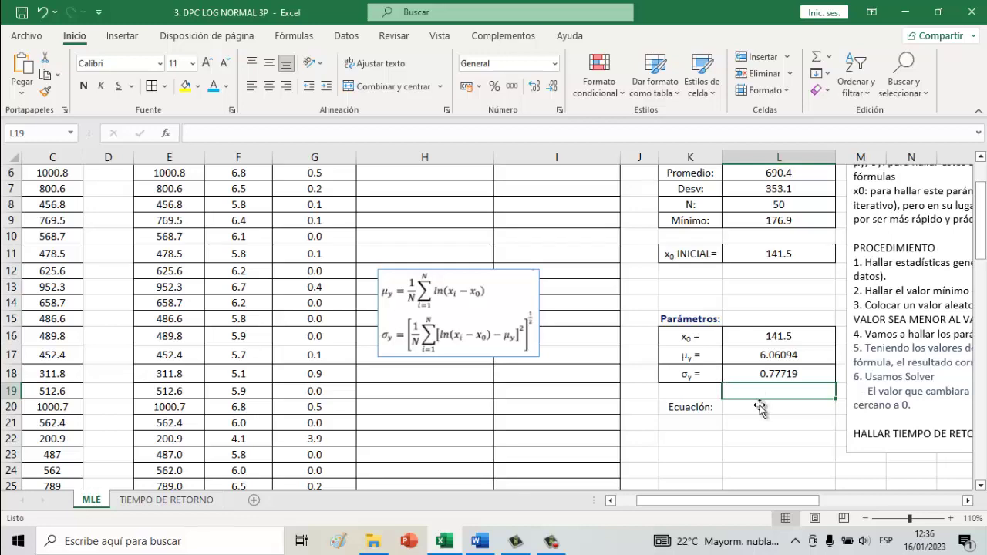
click(766, 421)
click(809, 436)
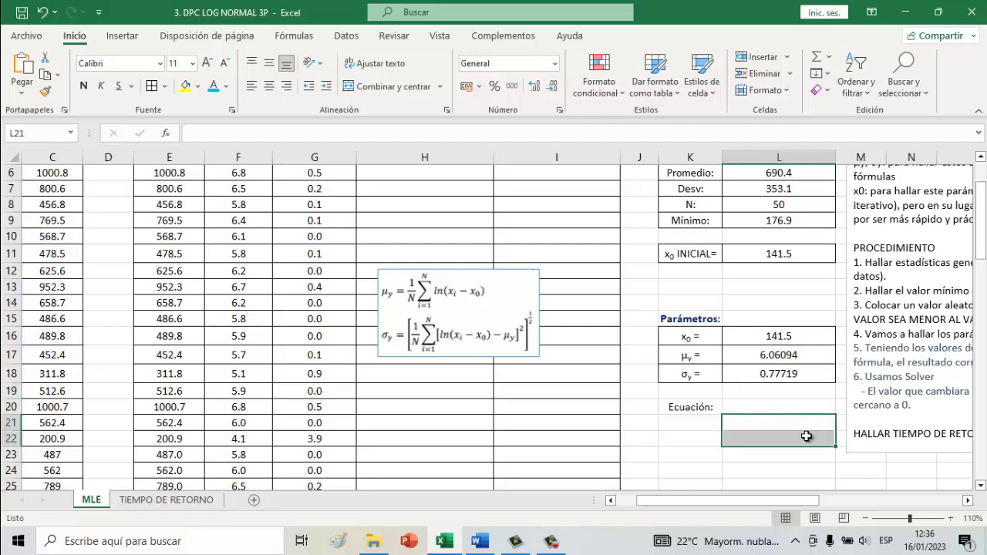
- Make the step 5 procedure text black
click(787, 466)
drag(776, 503, 816, 502)
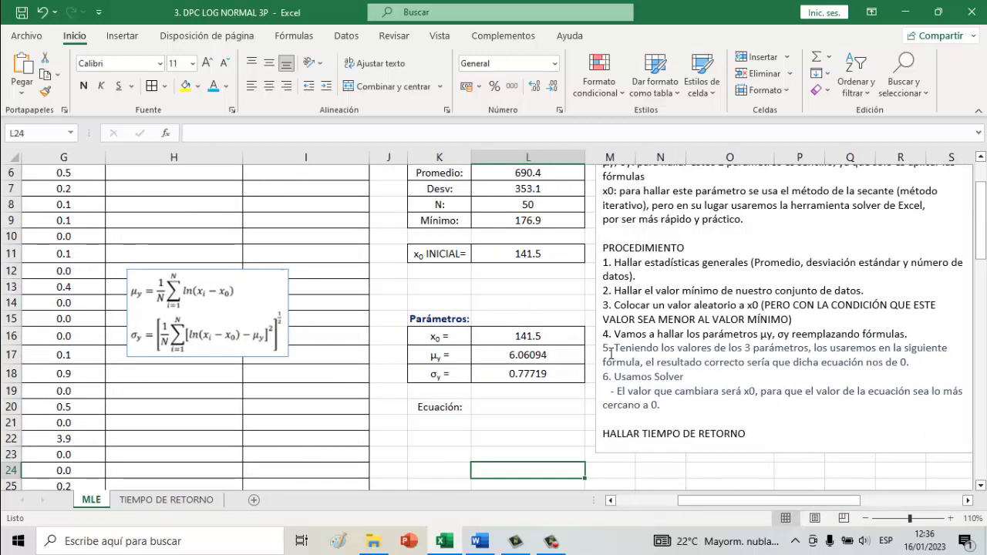
drag(606, 349, 905, 360)
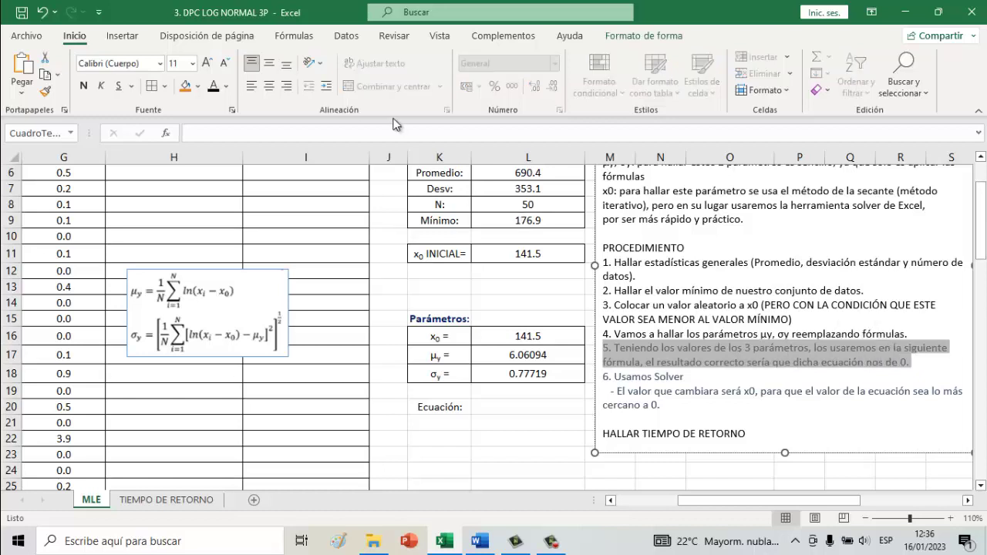
click(214, 86)
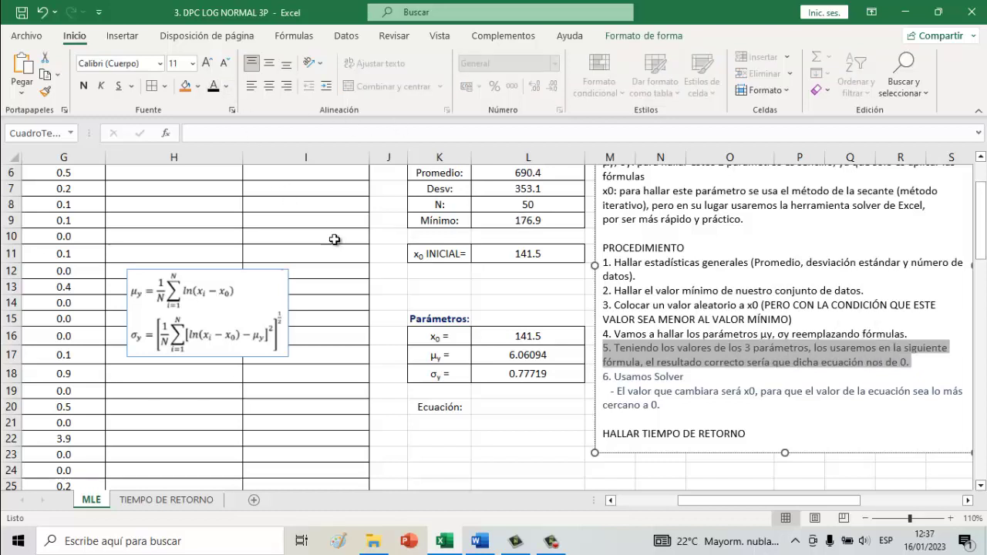
click(389, 326)
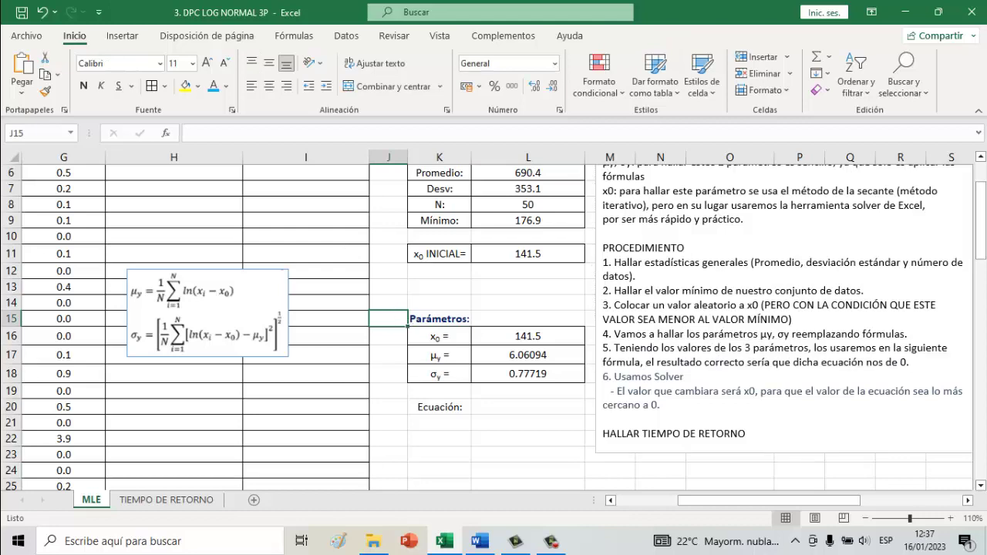
- Move the summation equation beside columns H–I and the μy/σy formula image below the parameters
drag(981, 220, 980, 240)
click(510, 467)
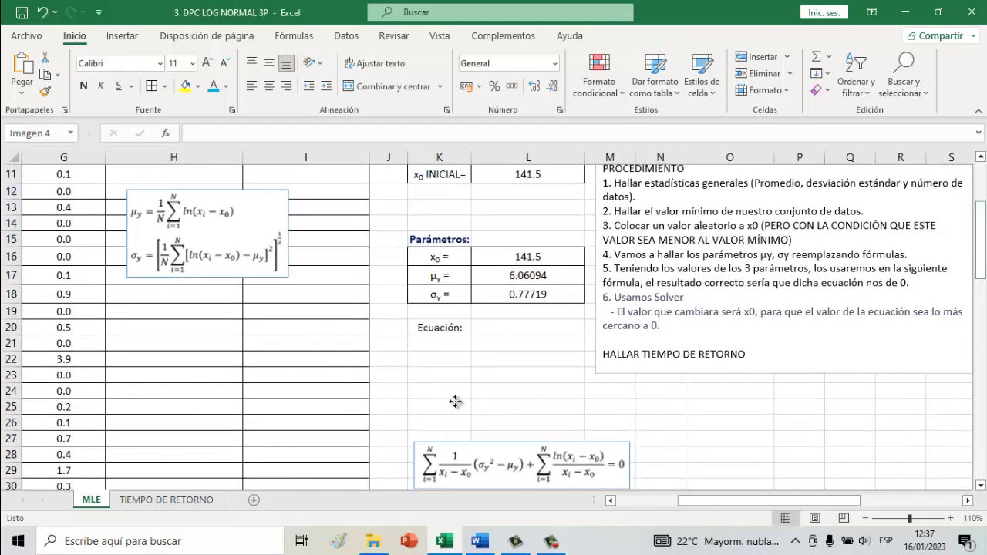
drag(456, 402, 224, 196)
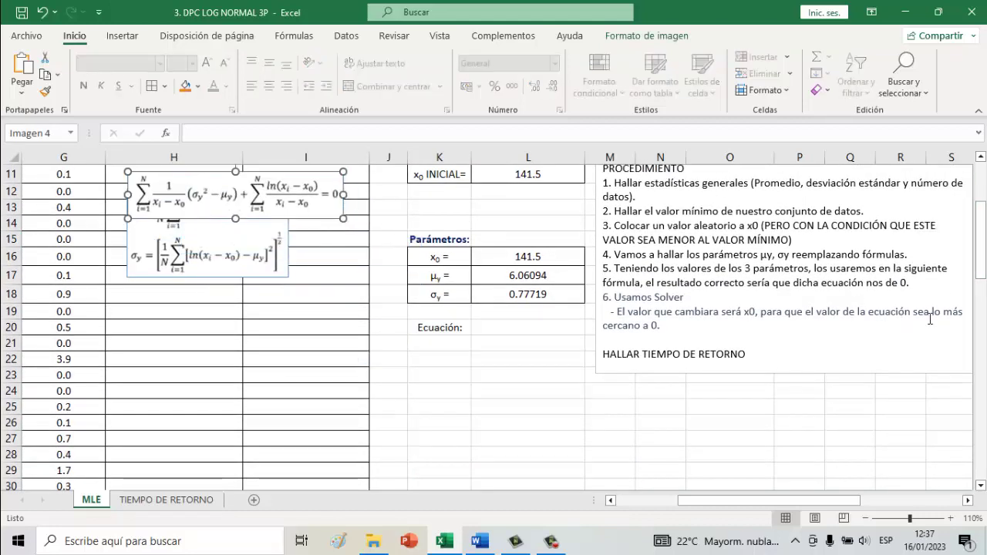
scroll(843, 274, up, 3)
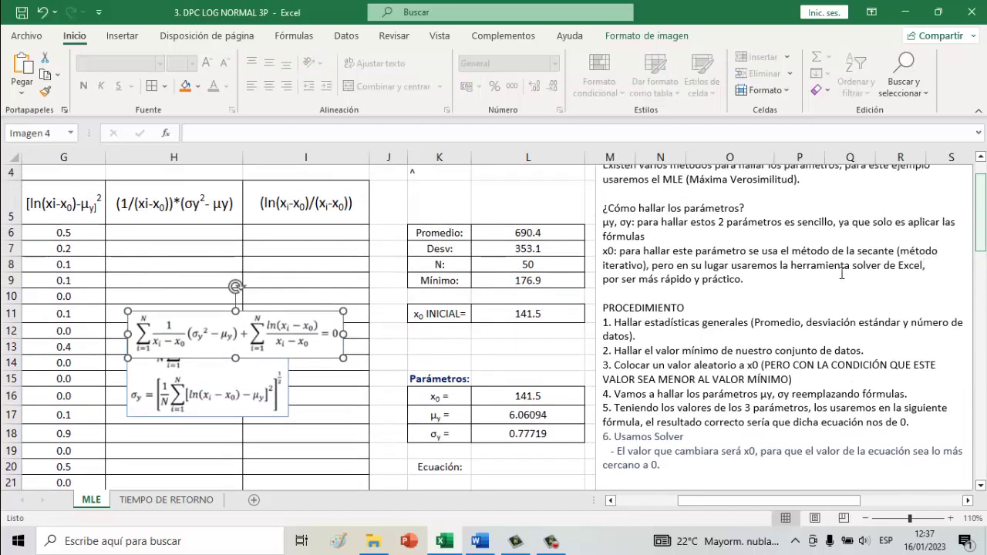
drag(235, 398, 527, 464)
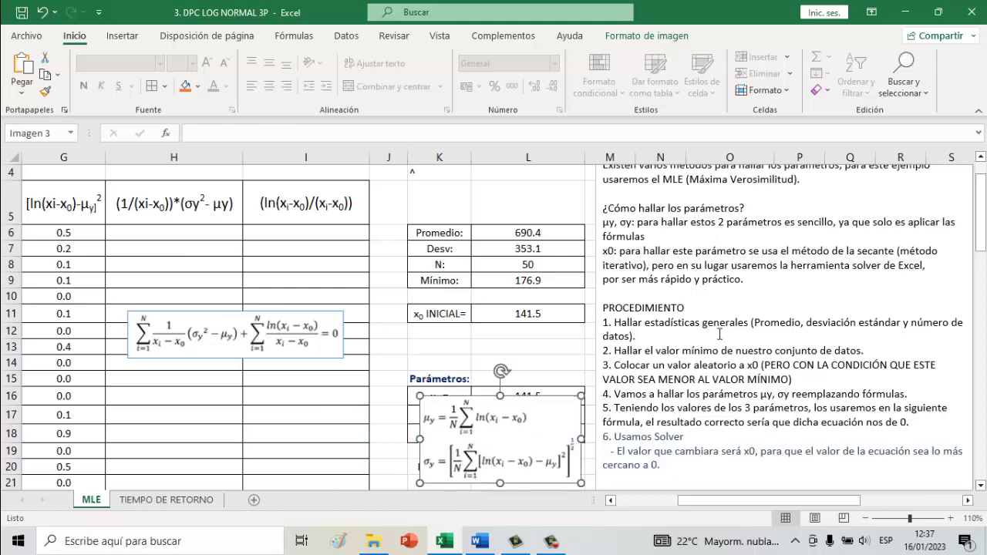
drag(984, 191, 984, 206)
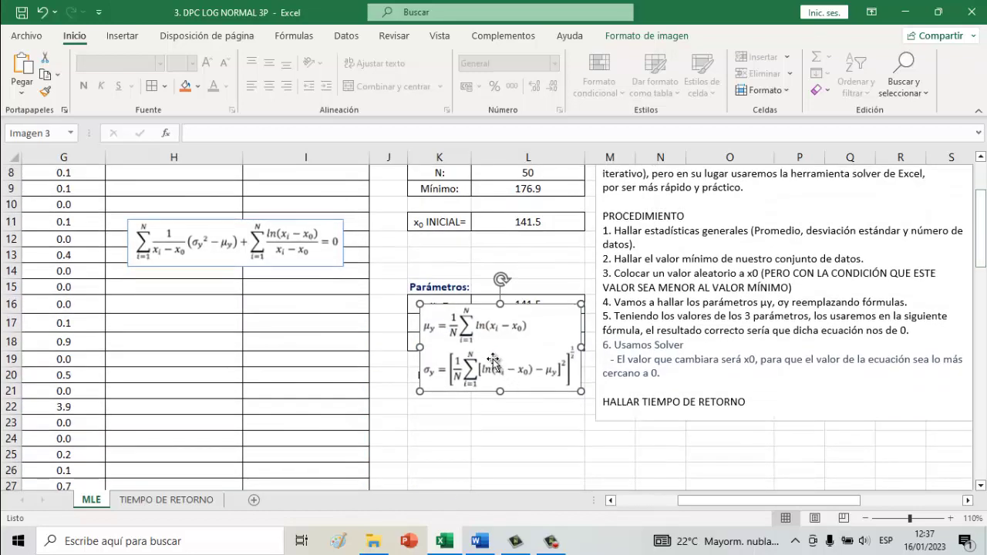
mouse_move(459, 387)
mouse_down()
mouse_move(550, 447)
mouse_move(475, 484)
mouse_up()
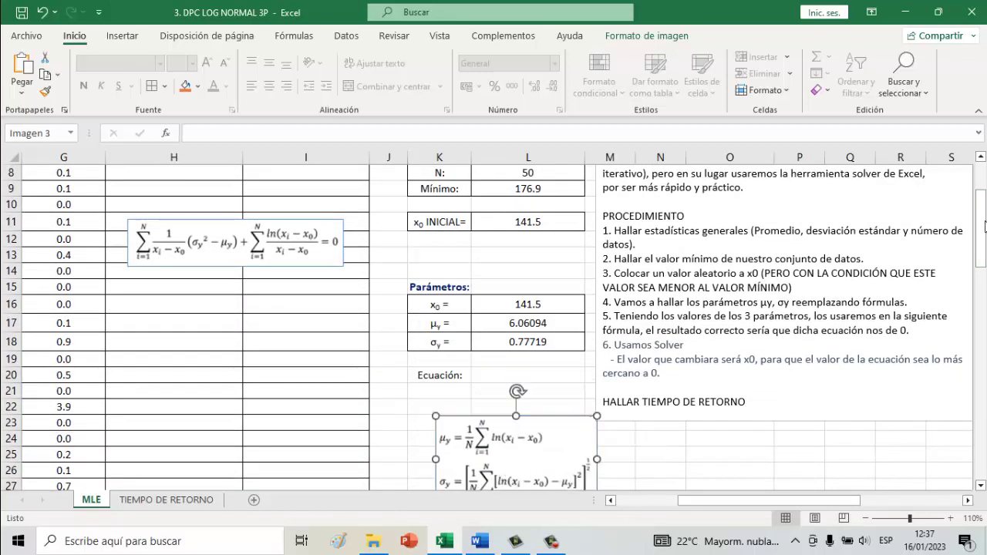
drag(985, 225, 985, 213)
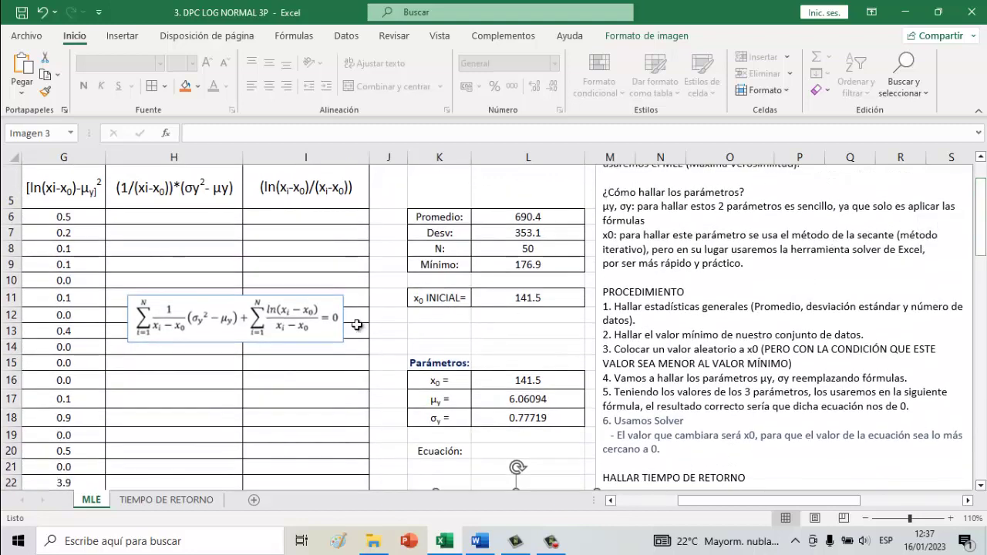
drag(327, 332, 328, 323)
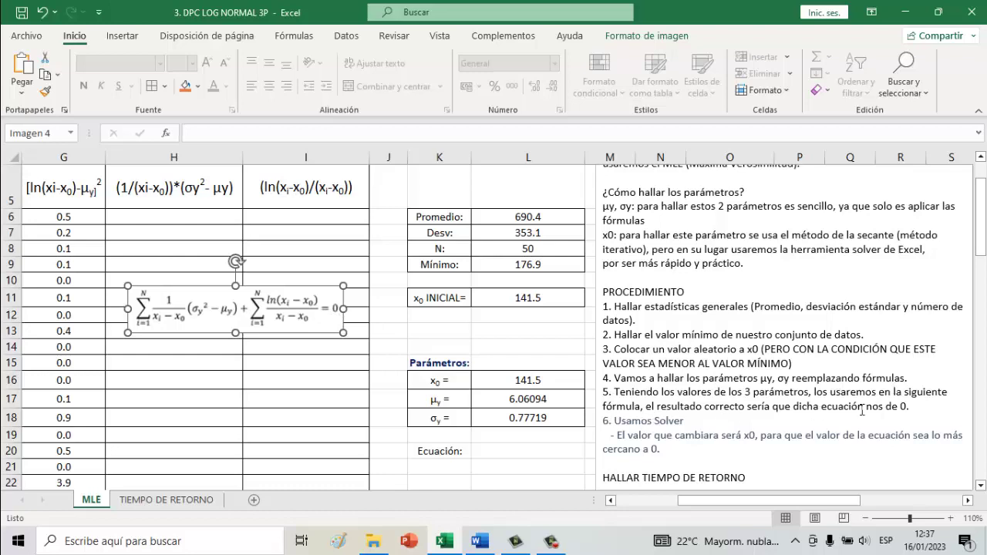
drag(982, 211, 983, 202)
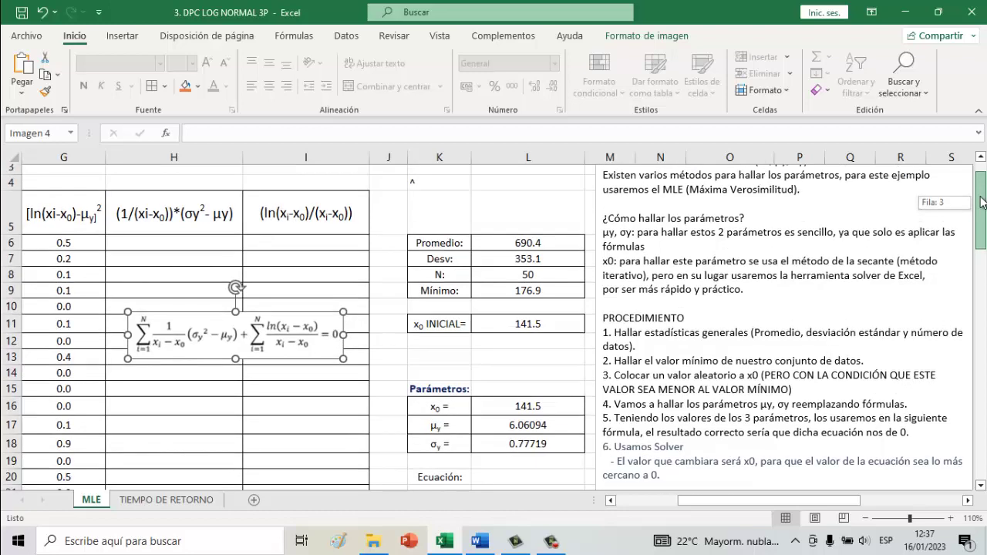
- Start H6 with the first factor =(1/(E6-L16))
click(163, 250)
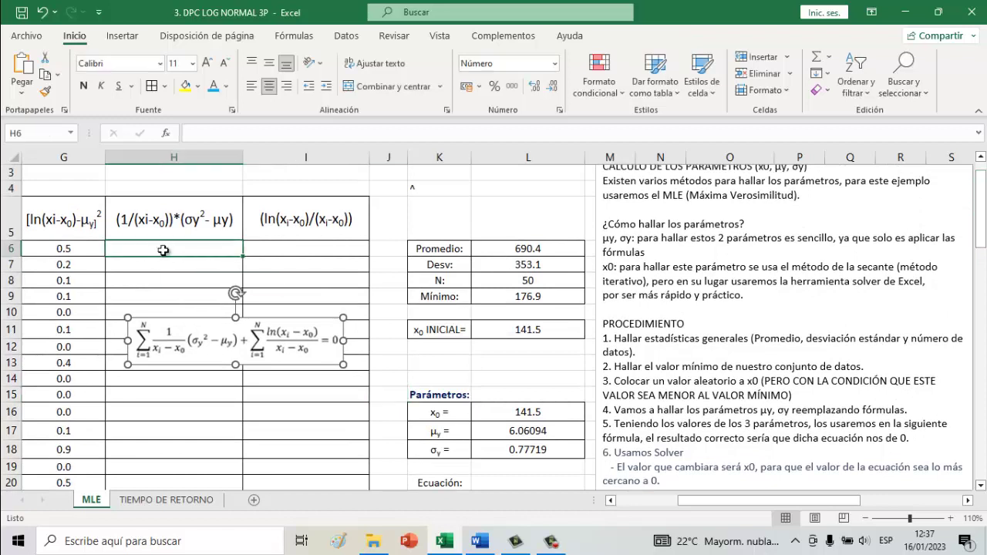
text(=1/()
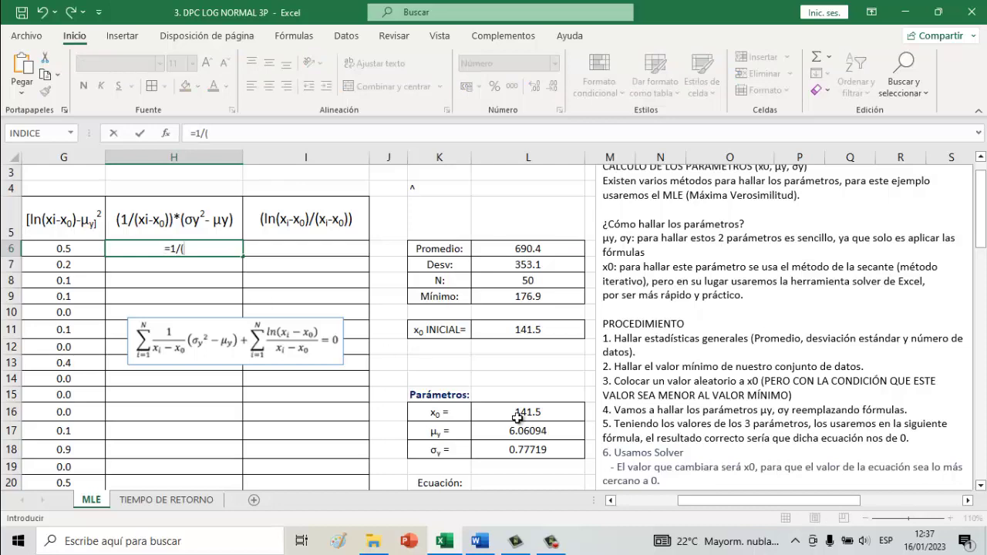
drag(715, 500, 673, 499)
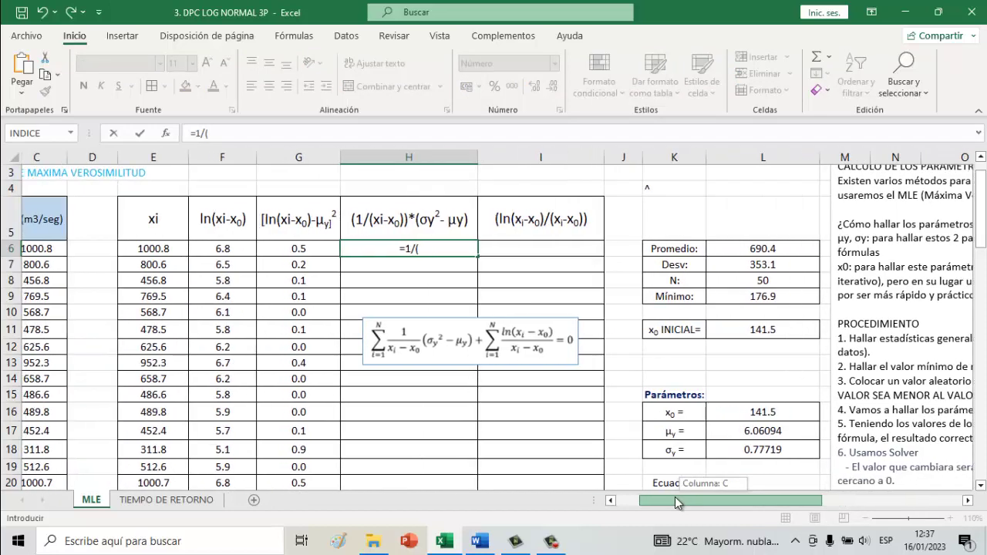
click(164, 247)
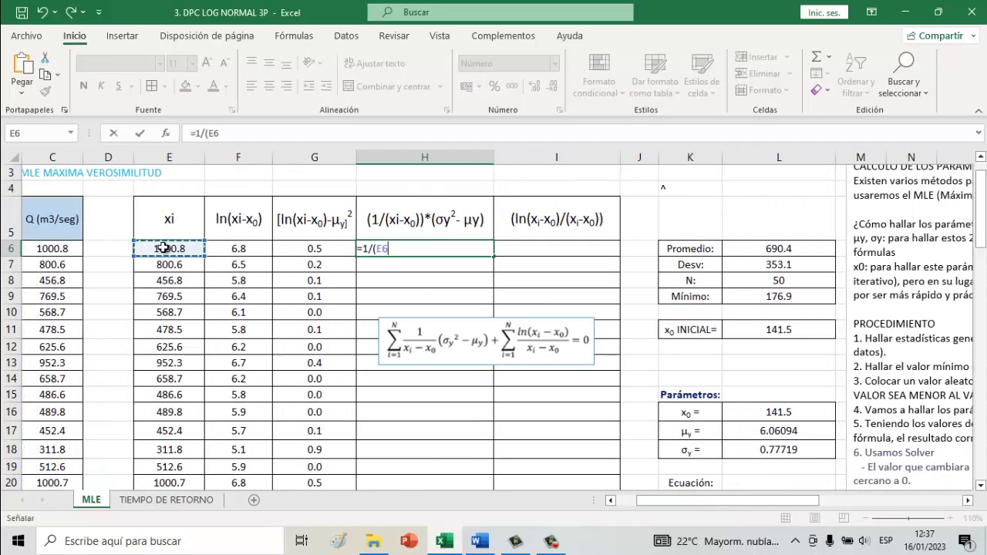
text(-)
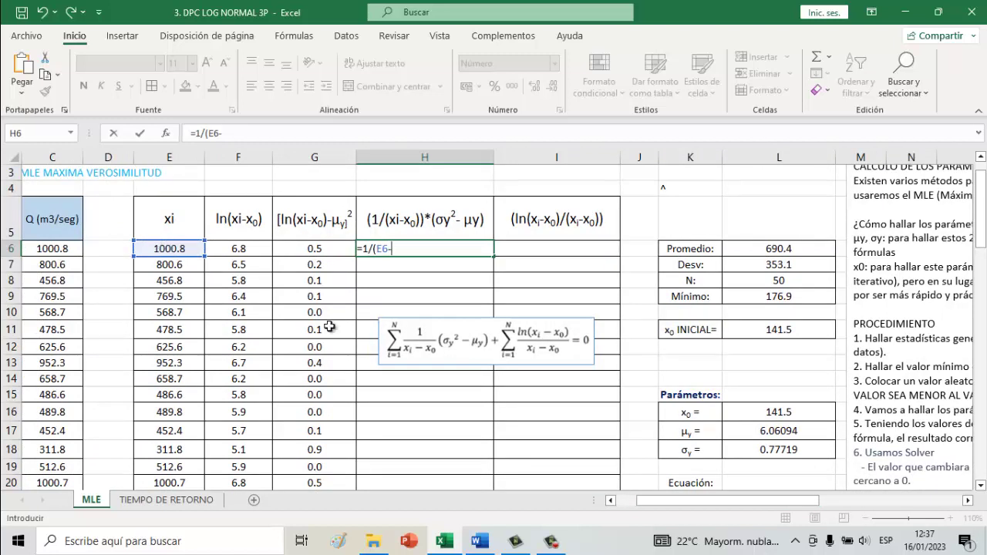
click(767, 413)
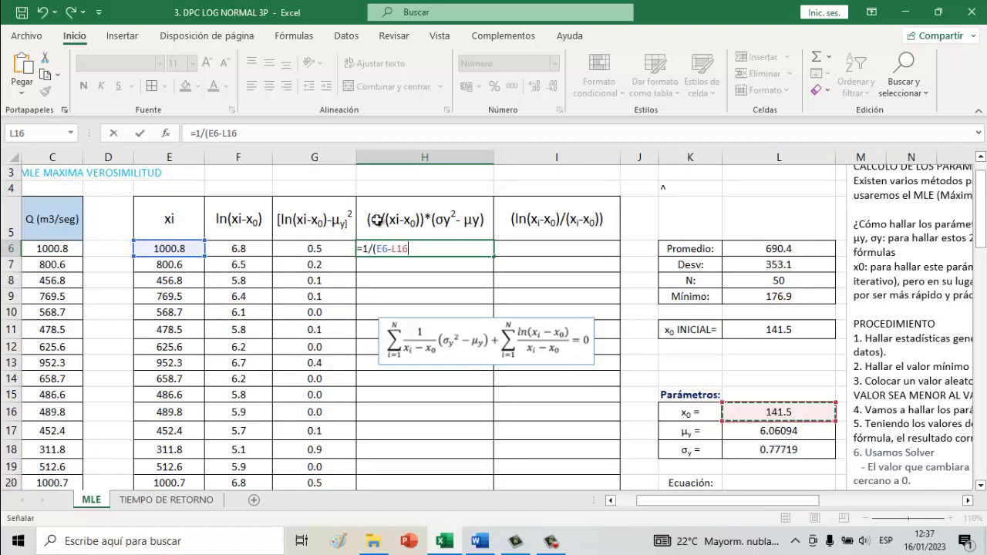
click(243, 134)
text())
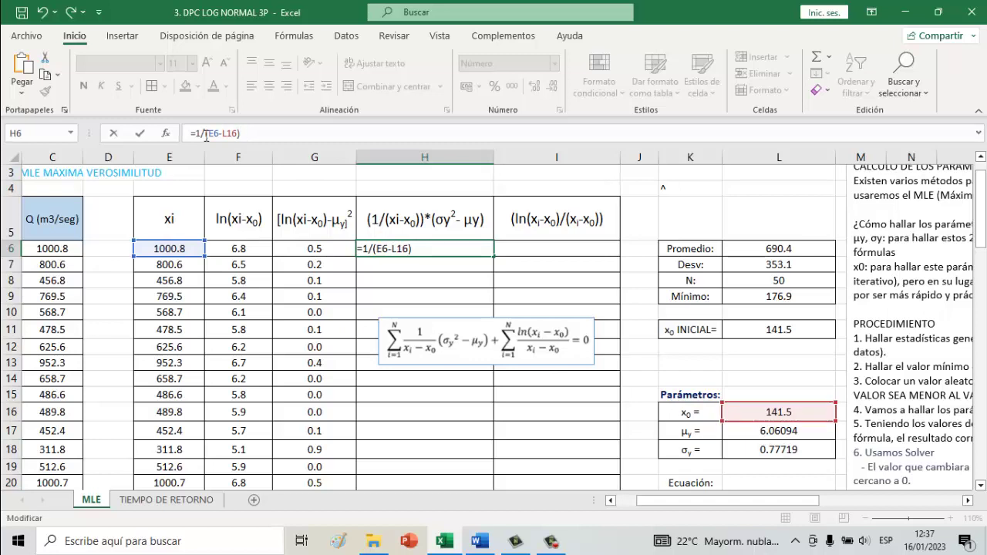
click(197, 133)
text(()
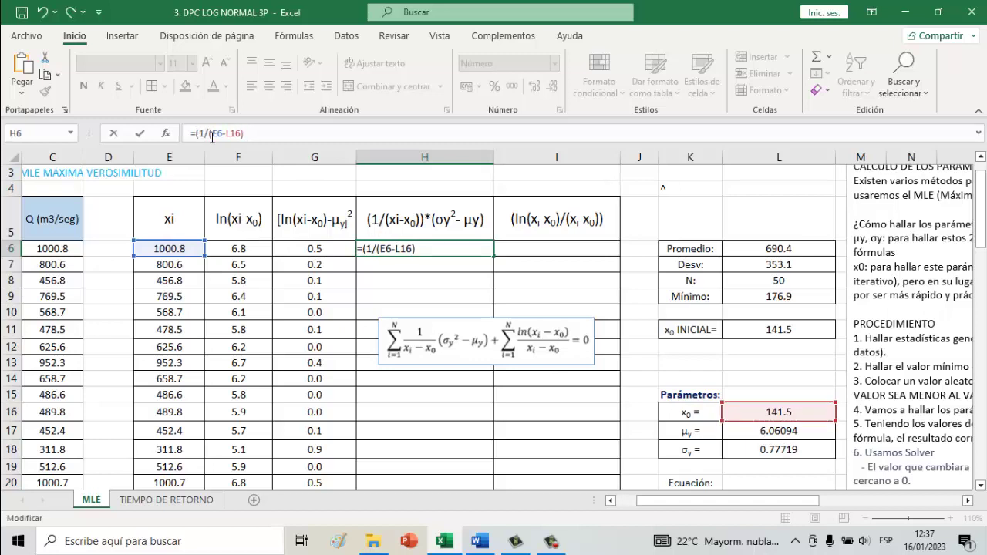
click(251, 134)
text()*()
- Multiply by (L18-L17) and enter it, so H6 shows -0.006
click(756, 447)
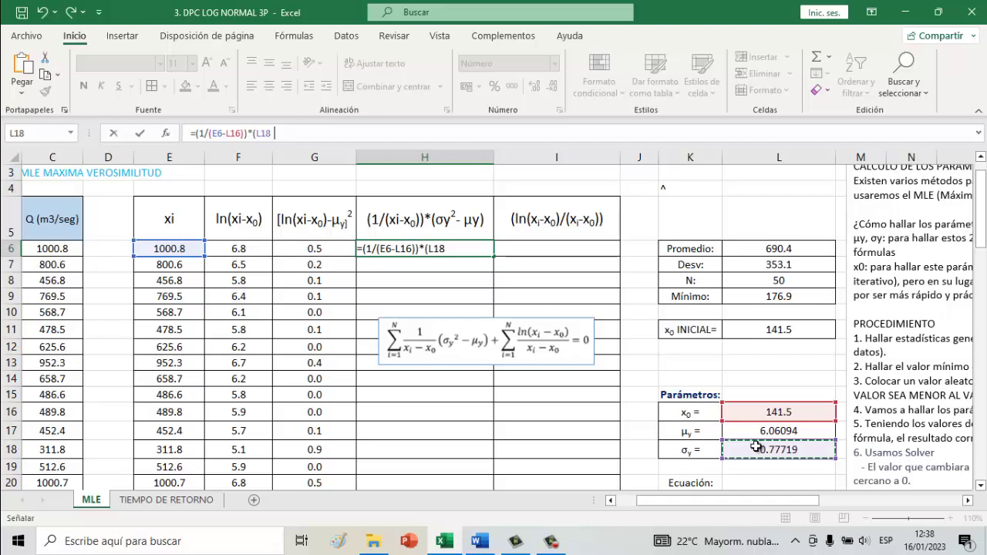
text(-)
click(762, 434)
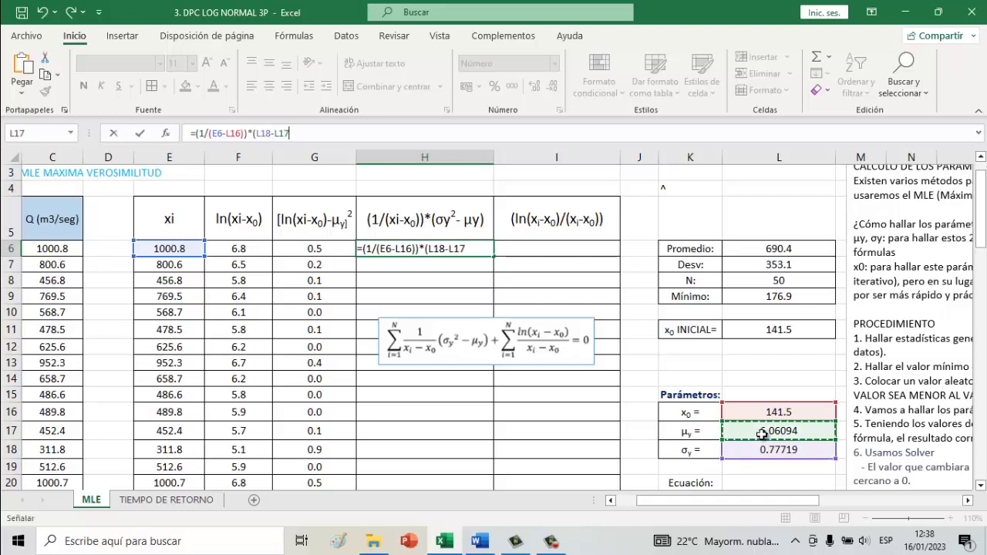
text())
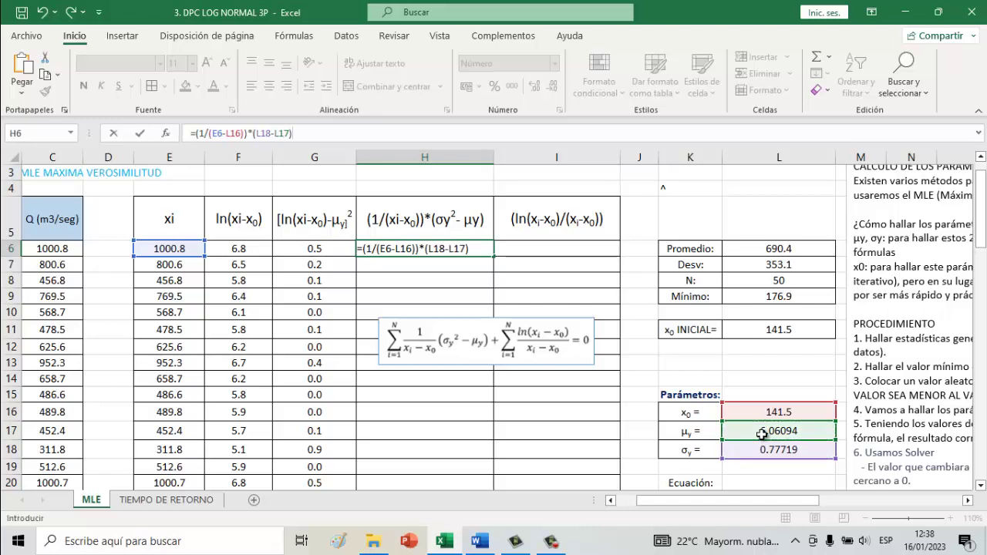
key(Return)
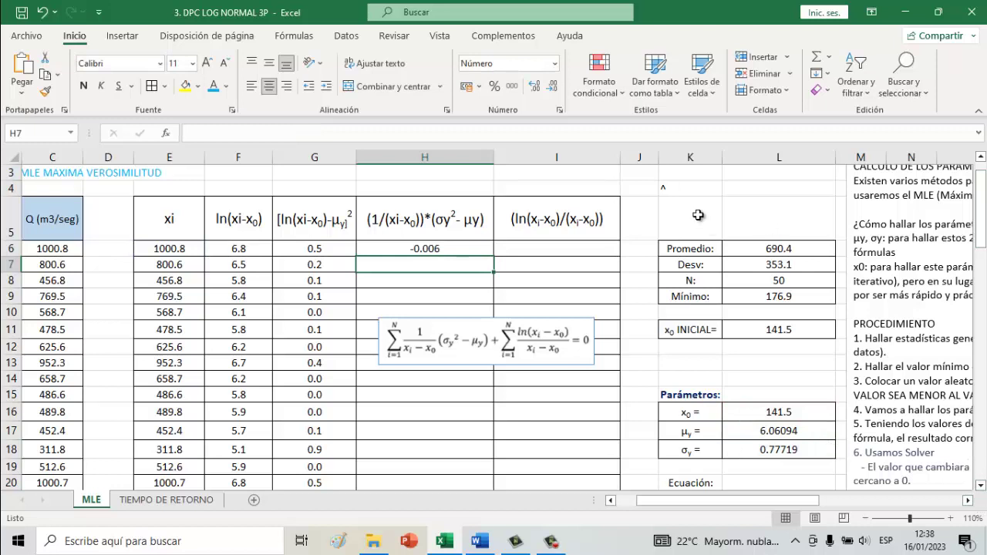
click(676, 189)
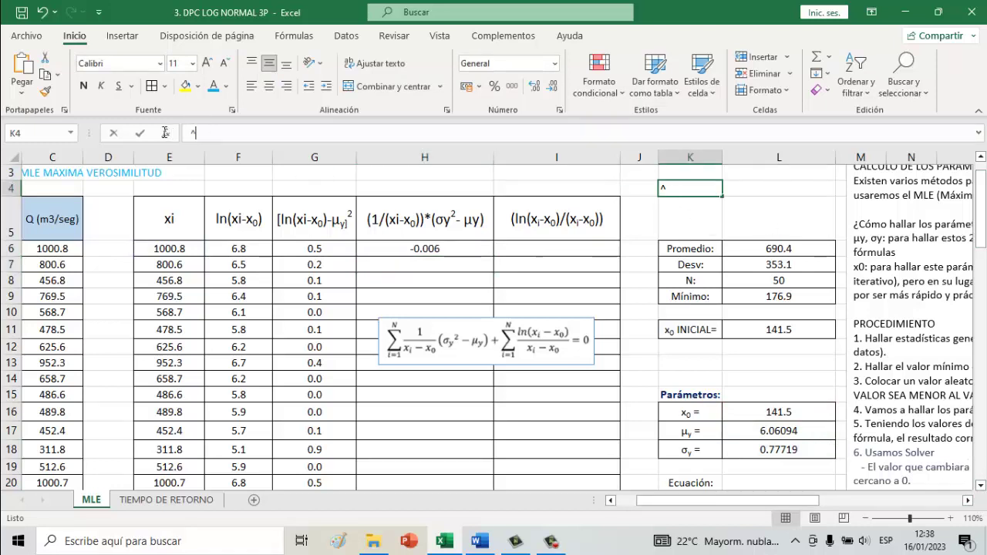
drag(205, 135, 164, 136)
key(Escape)
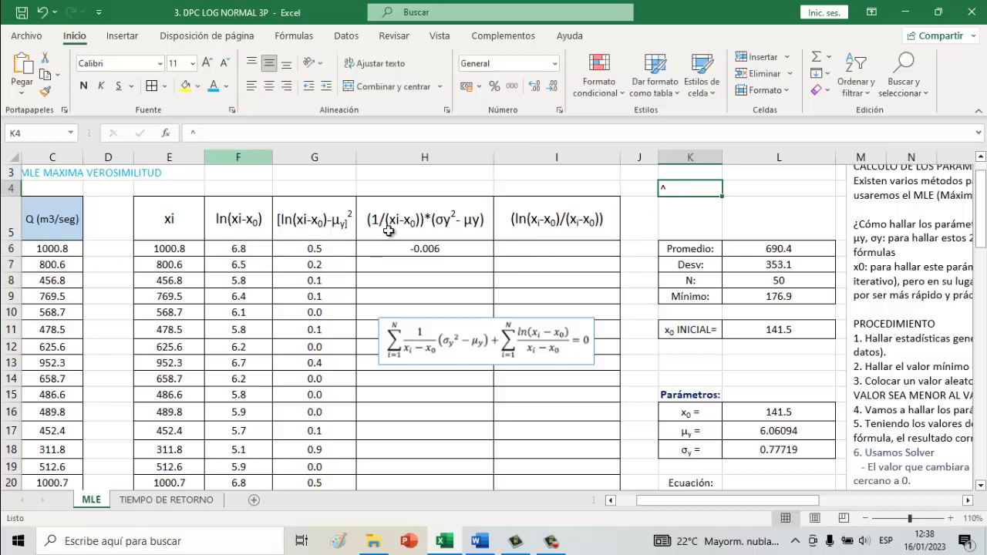
click(401, 243)
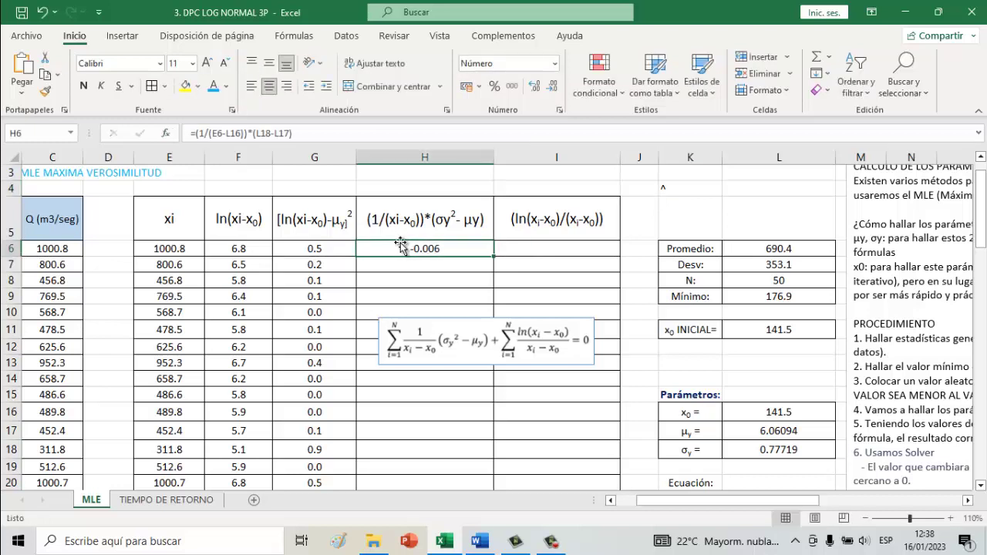
- Edit H6 to =(1/(E6-$L$16))*(($L$18^2)-$L$17), squaring σy with absolute references
click(335, 135)
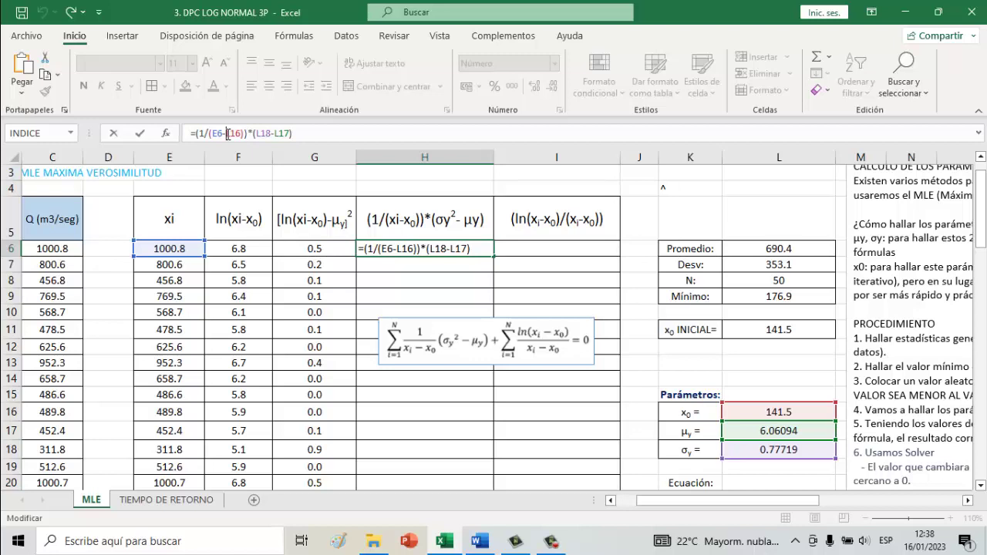
click(228, 134)
text($)
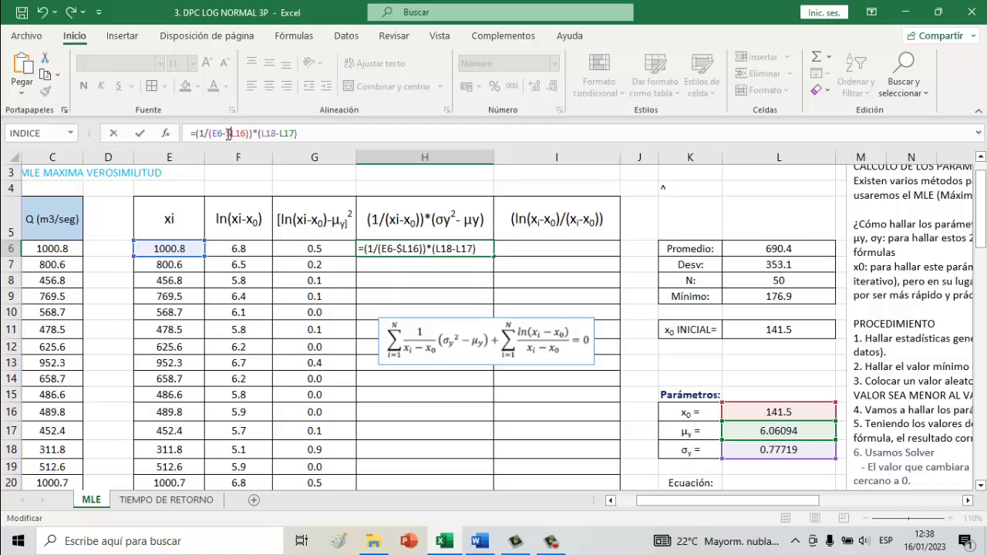
click(239, 134)
text($)
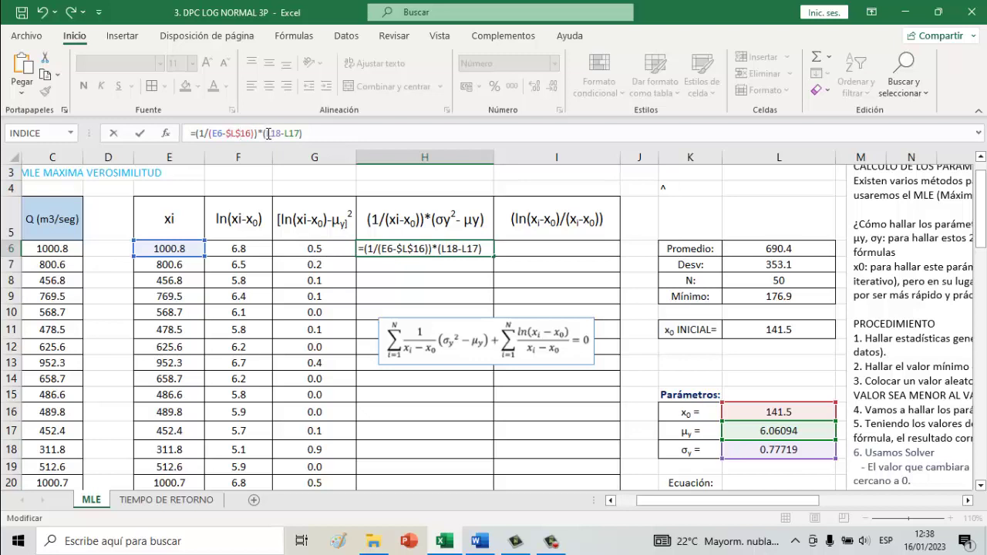
click(269, 134)
text($)
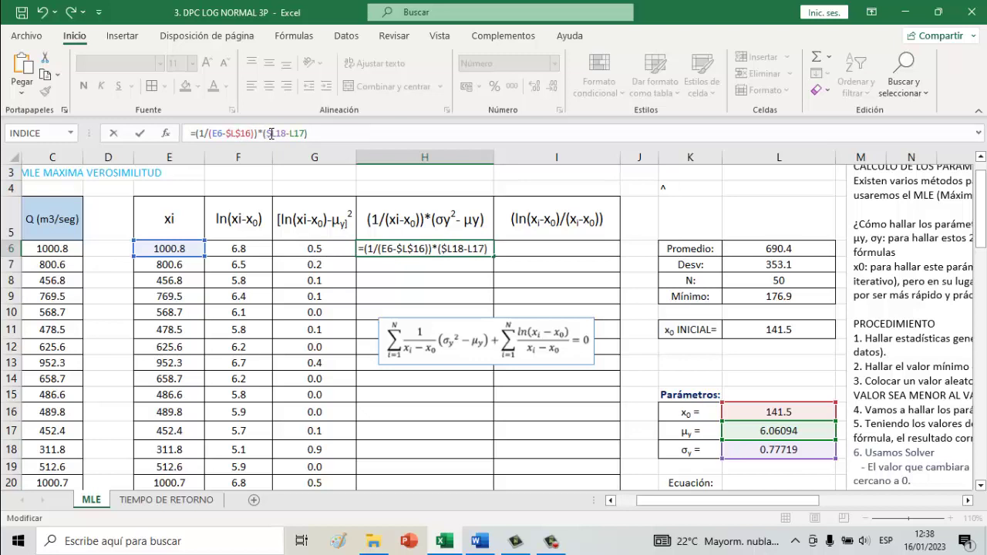
click(276, 134)
text($18)
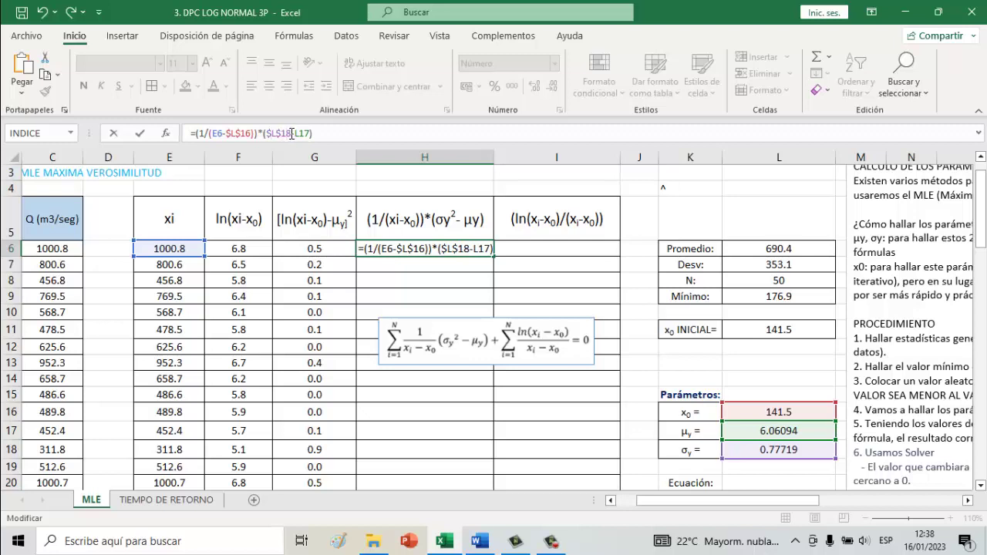
text(^2)
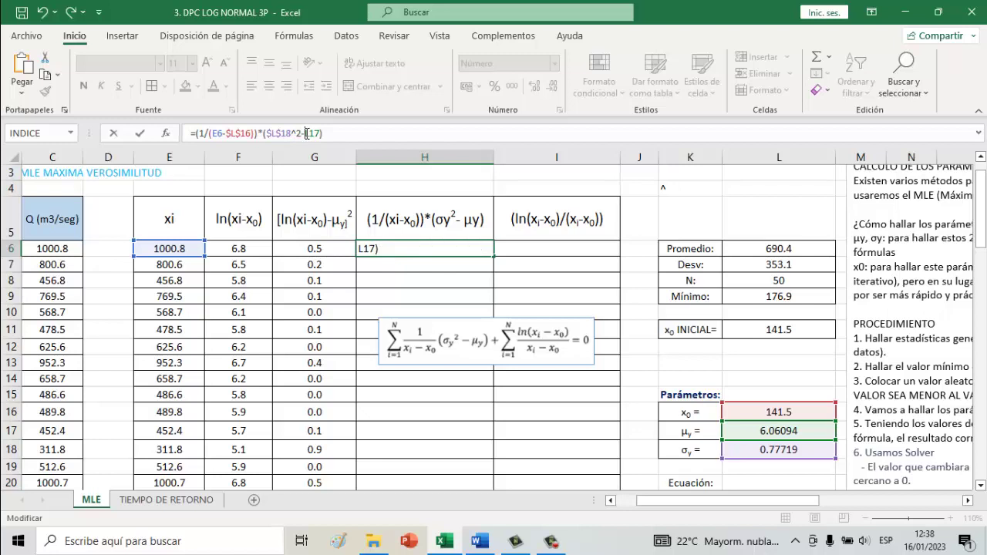
click(267, 133)
text(()
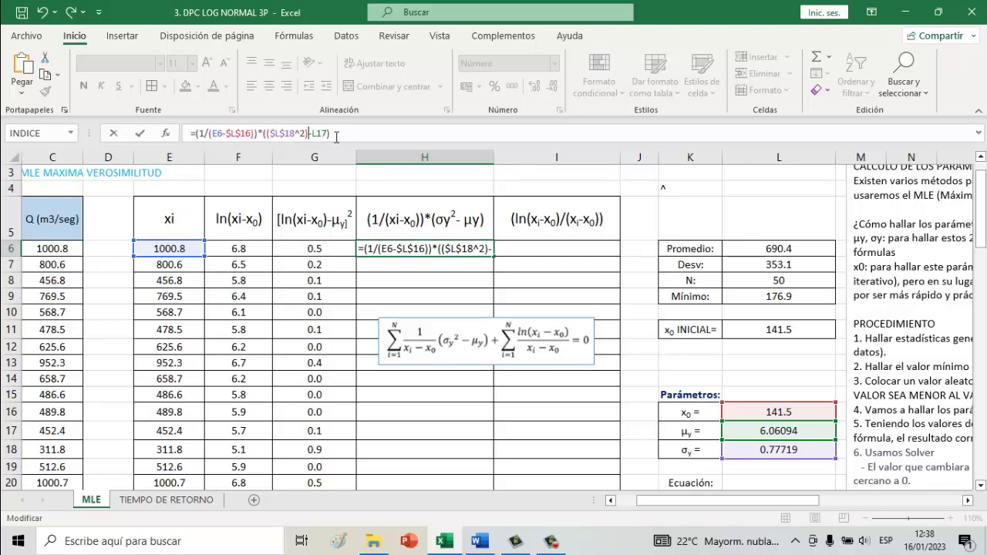
click(315, 132)
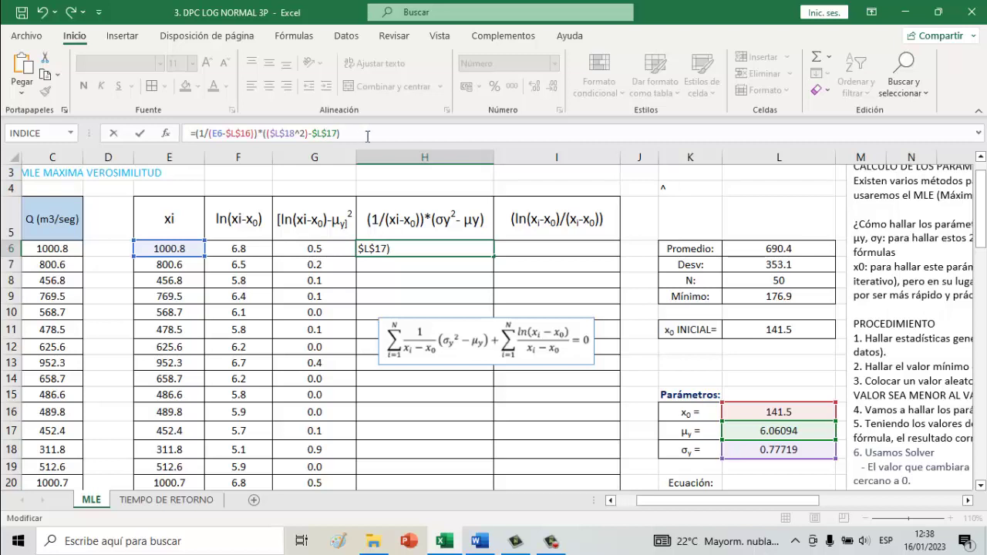
key(Return)
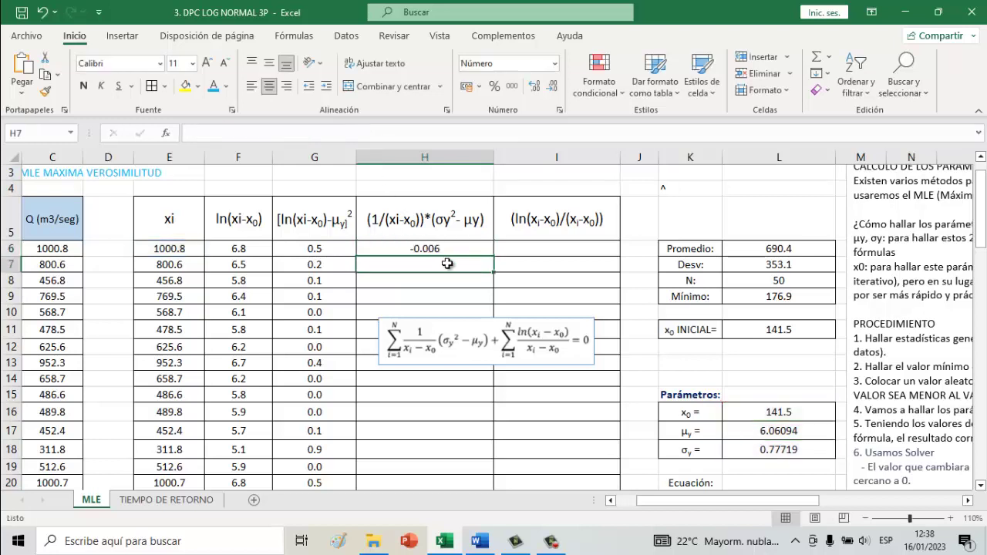
- Fill H6 down to H55 and total it in H56 with =SUMA(H6:H55), giving -0.931
click(439, 248)
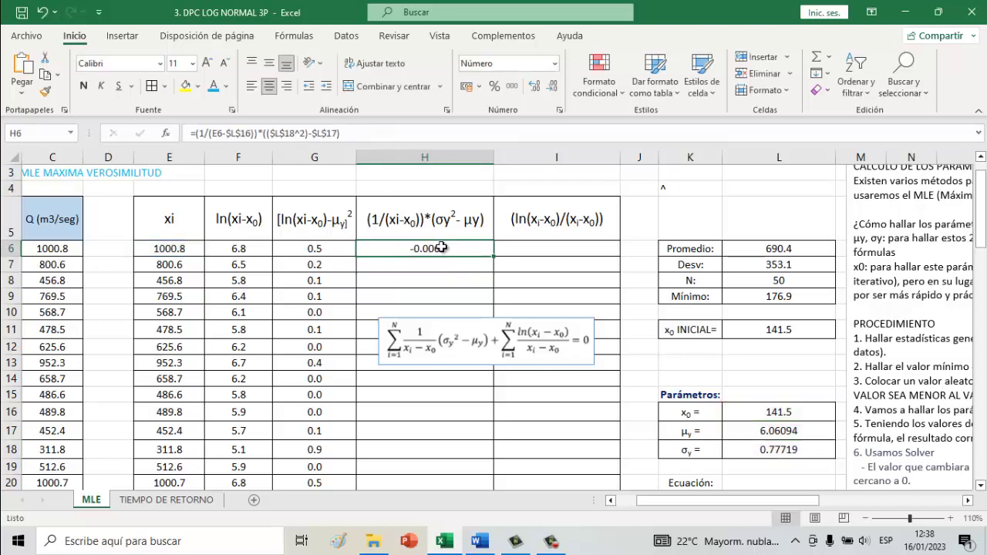
mouse_move(493, 270)
mouse_down()
mouse_move(464, 519)
mouse_move(459, 445)
mouse_up()
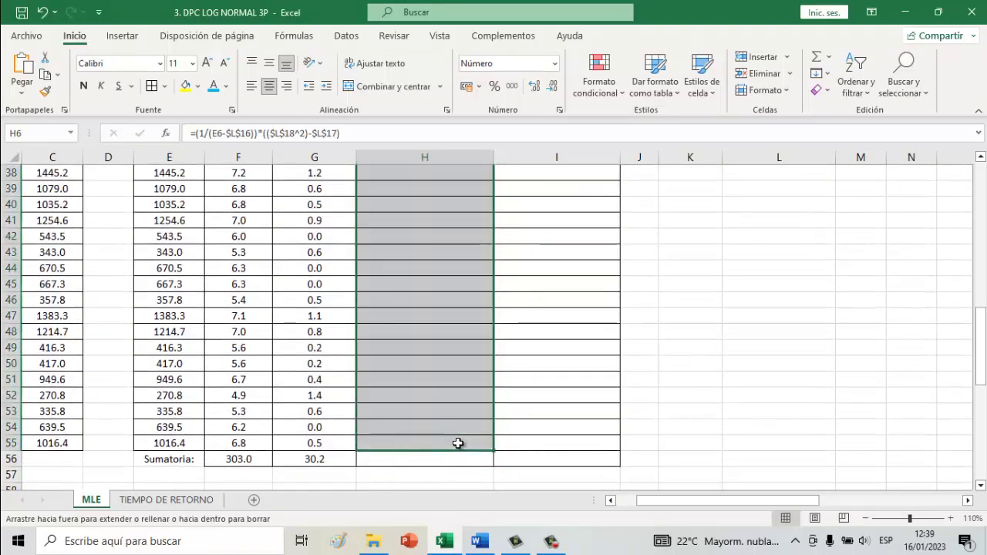
click(455, 460)
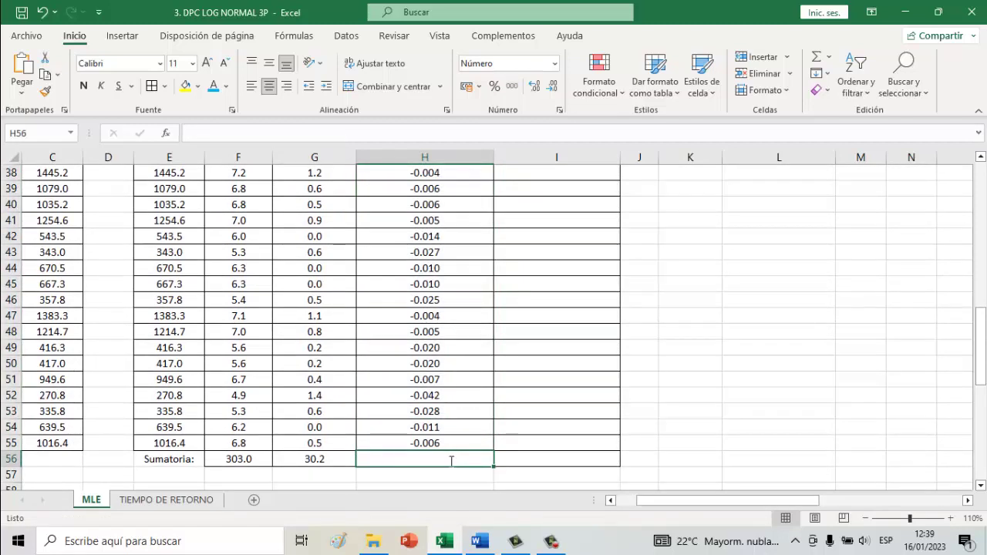
text(=SUMA)
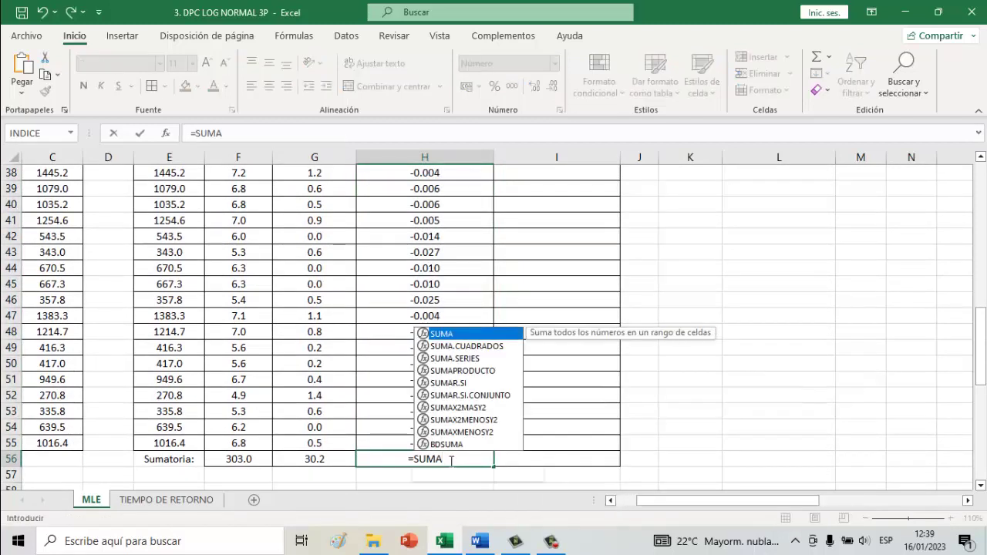
text(()
drag(982, 334, 982, 201)
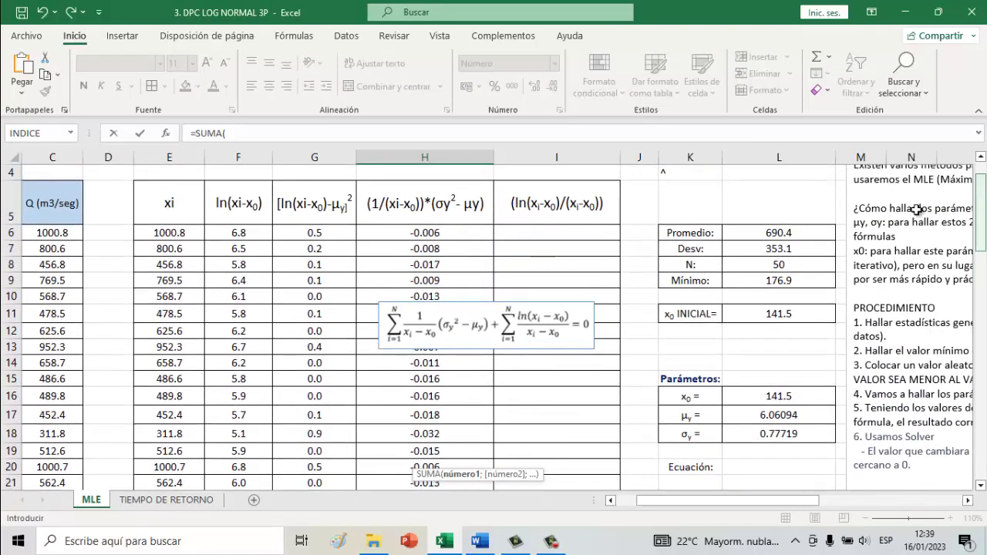
mouse_move(432, 232)
mouse_down()
mouse_move(426, 542)
mouse_move(426, 524)
mouse_up()
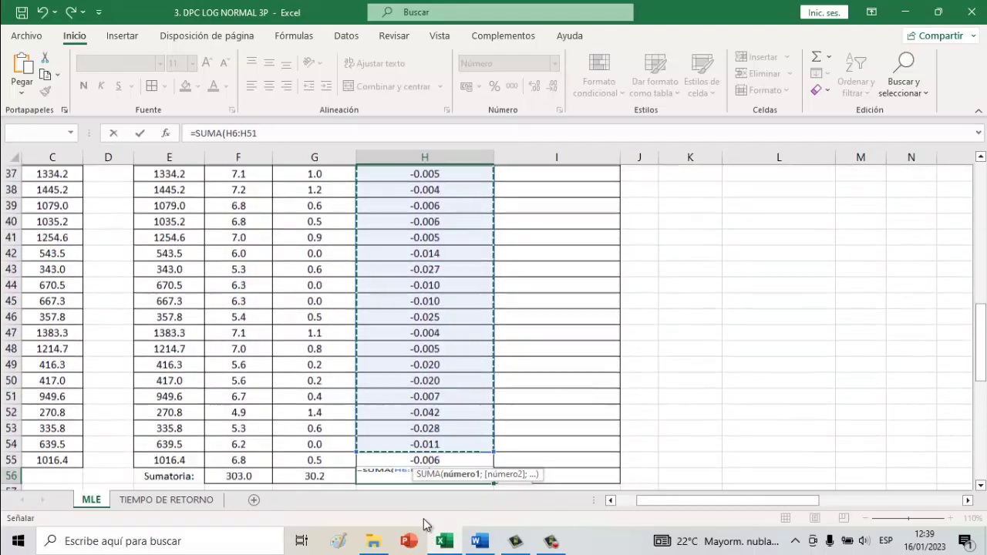
drag(426, 522, 423, 434)
click(346, 134)
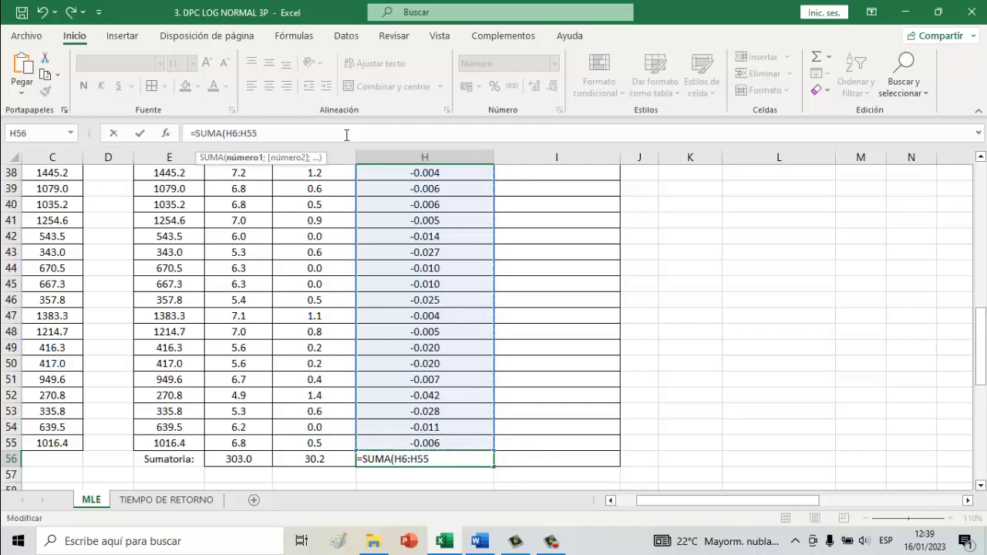
key(Return)
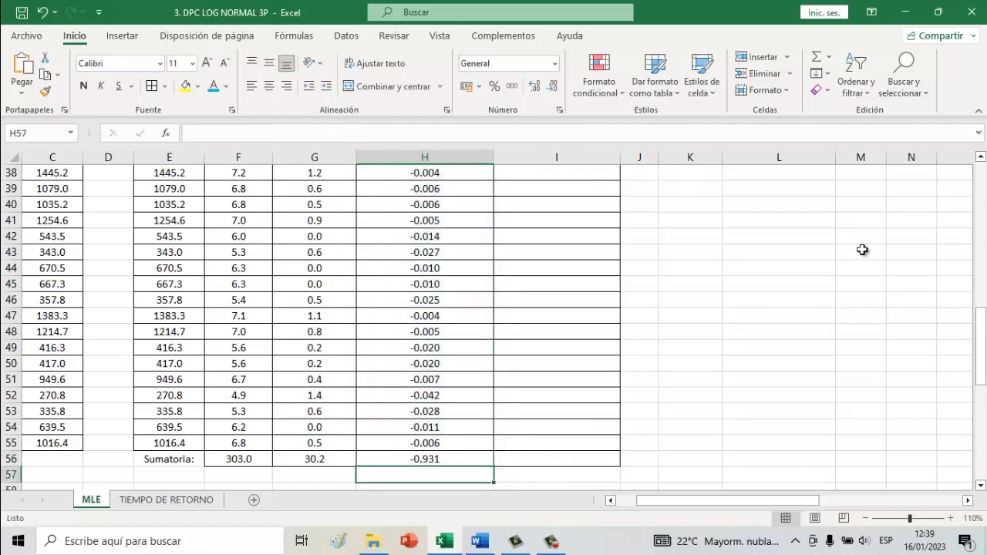
drag(980, 347, 981, 189)
- Enter =LN(E6-L16)/(E6-L16) in I6 as the first ln(xi−x0)/(xi−x0) term
click(580, 284)
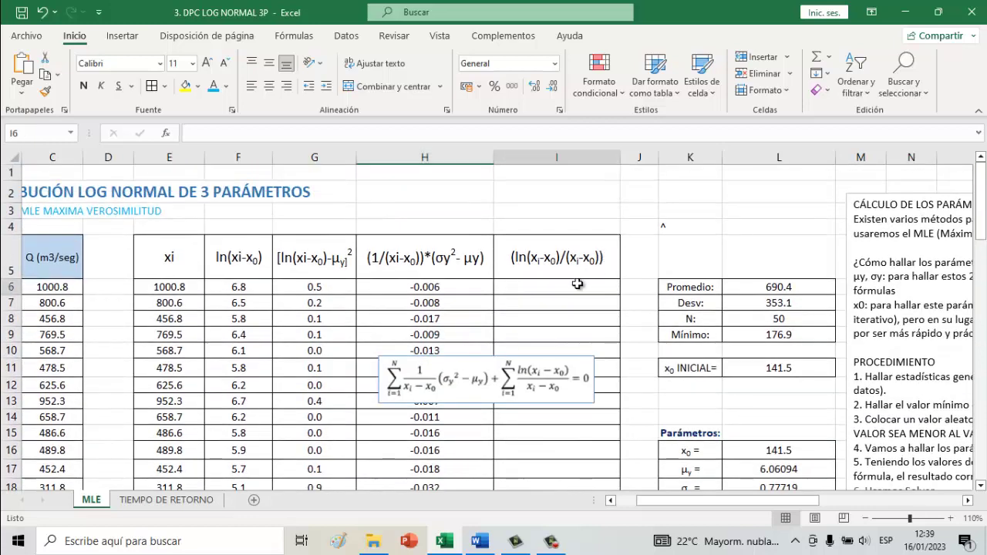
text(=)
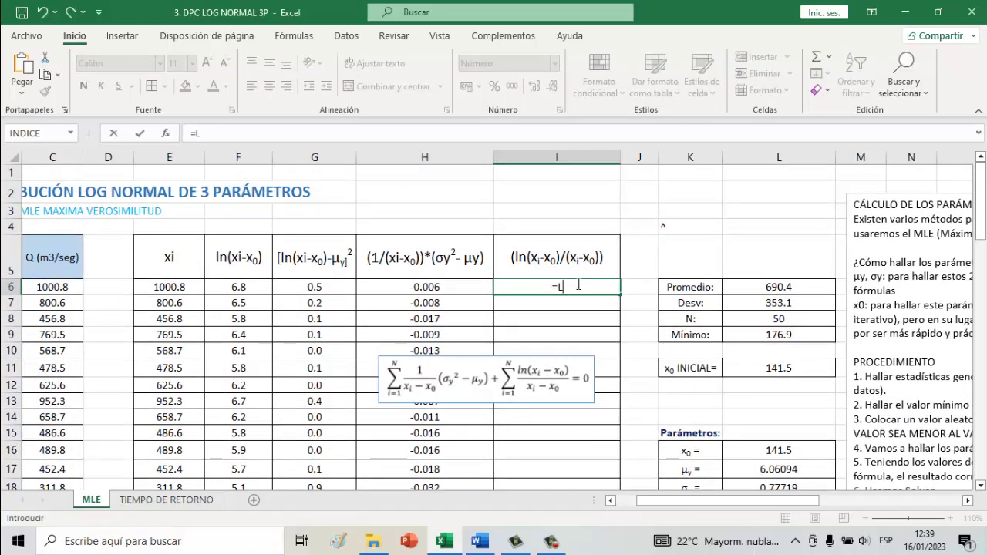
text(LN()
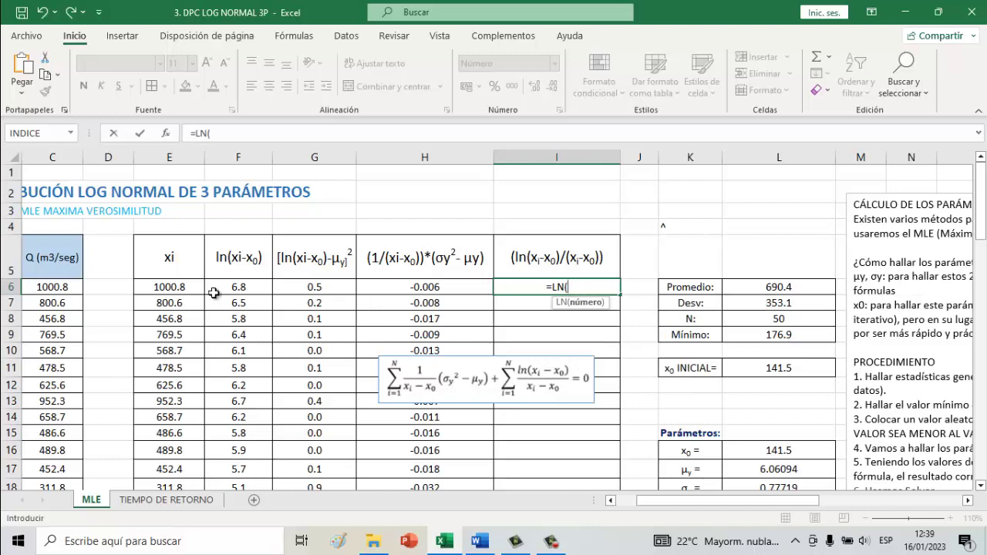
click(190, 289)
text(-)
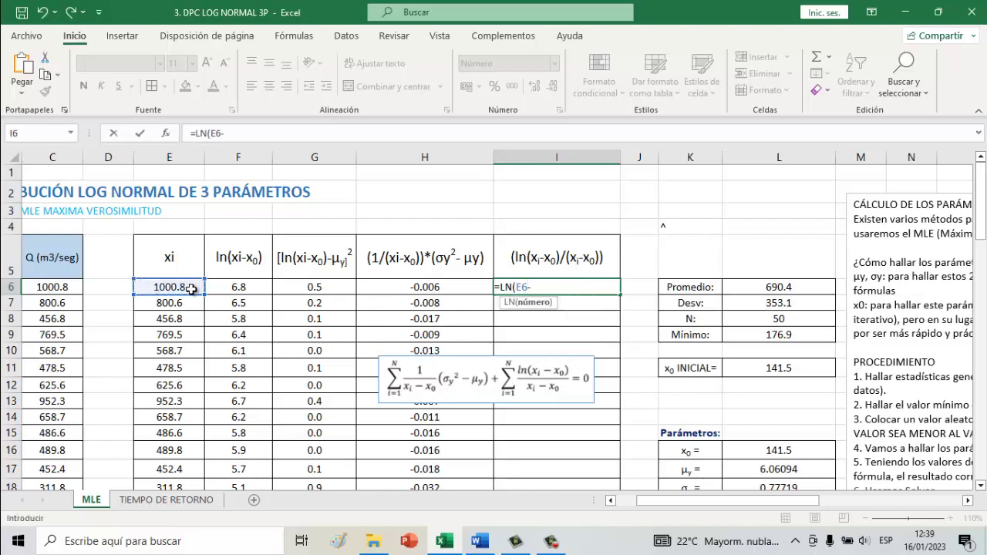
click(747, 453)
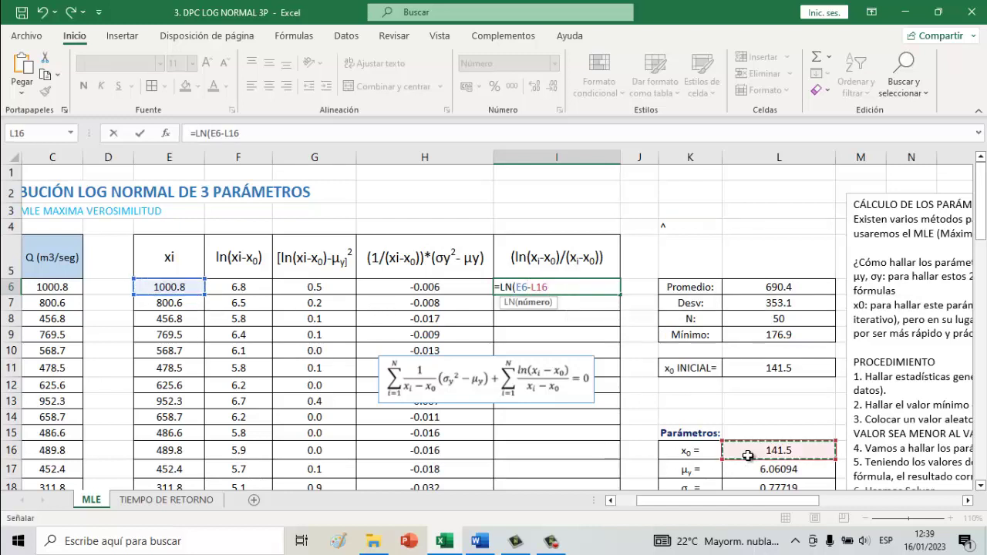
text())
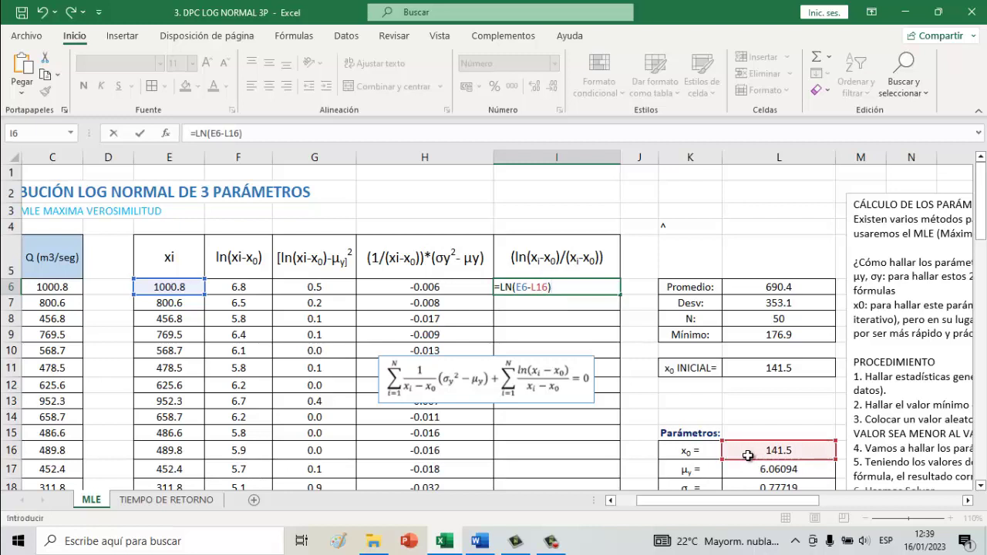
text(/()
click(176, 287)
text(-)
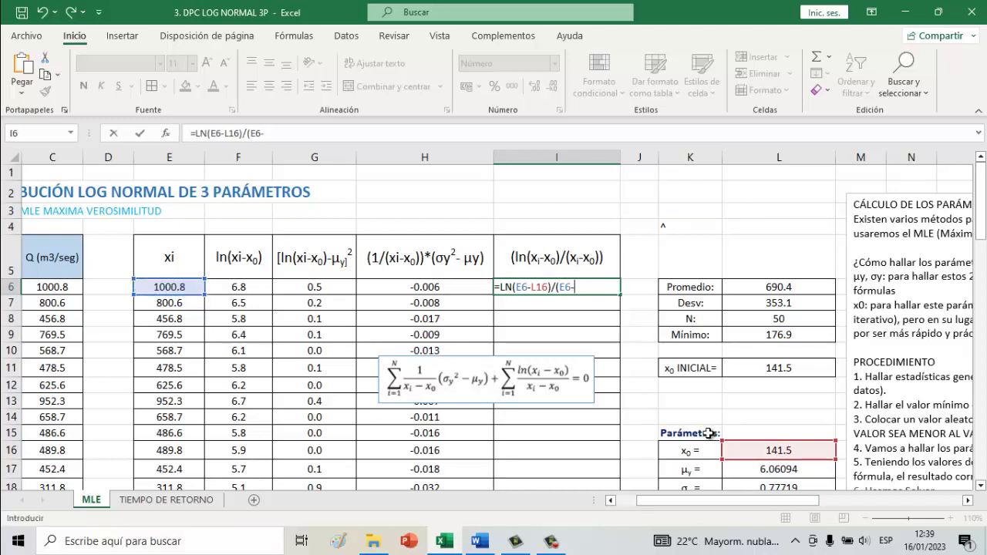
click(757, 451)
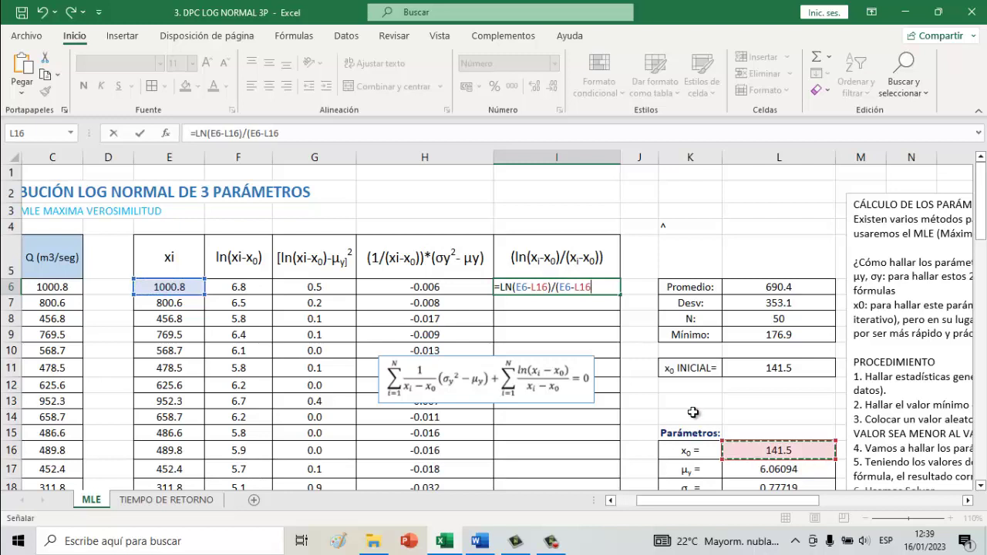
click(312, 140)
text())
key(Return)
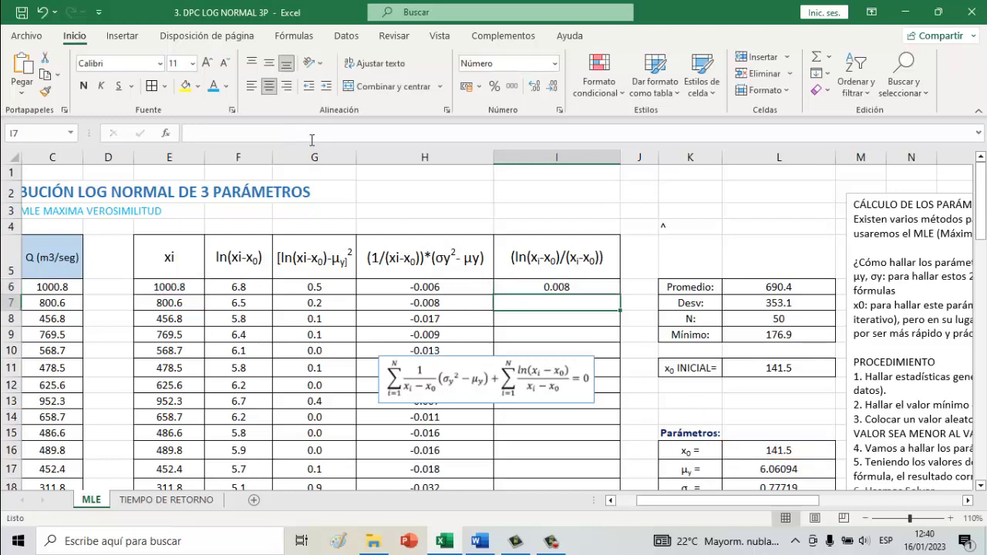
- Lock the x0 references so I6 reads =LN(E6-$L$16)/(E6-$L$16), giving 0.008
click(556, 286)
double_click(555, 287)
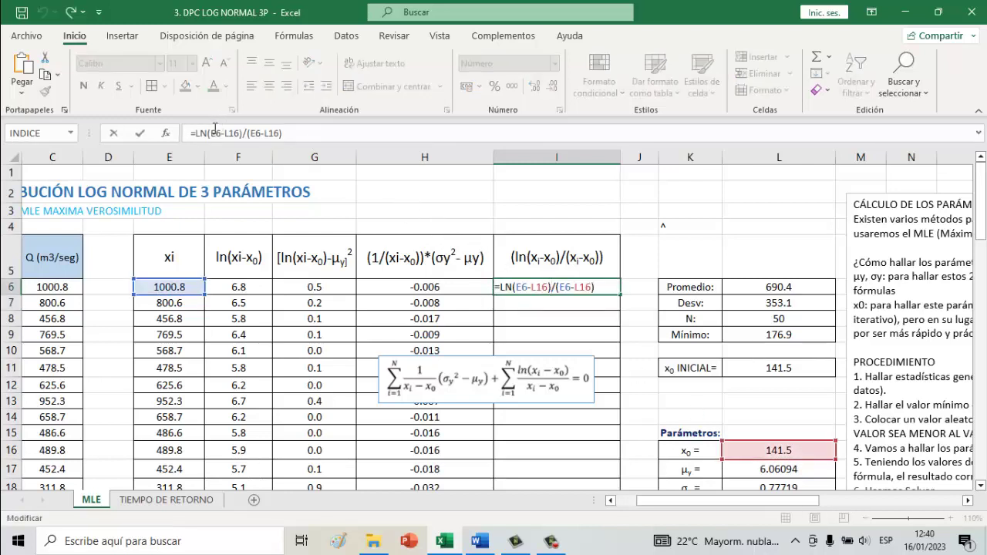
click(226, 134)
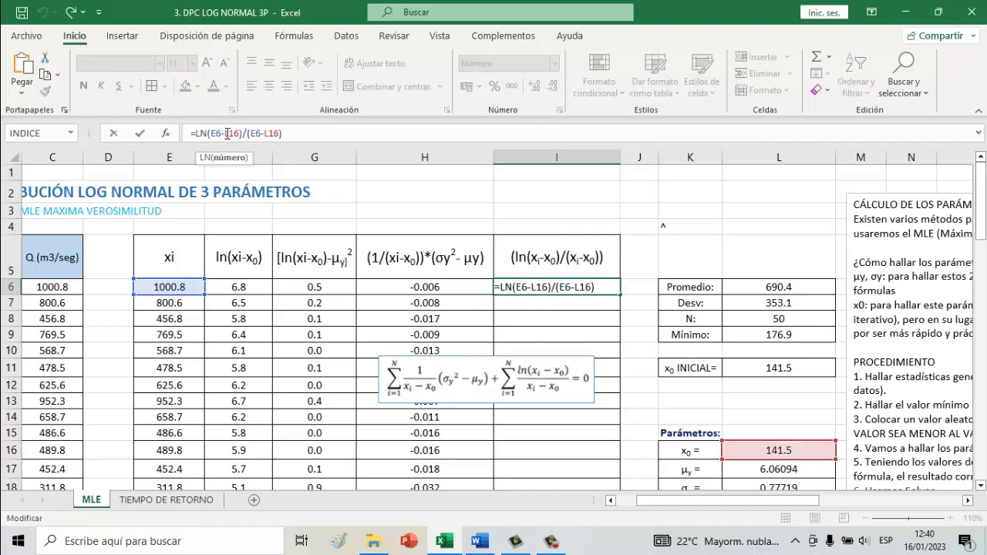
text($L)
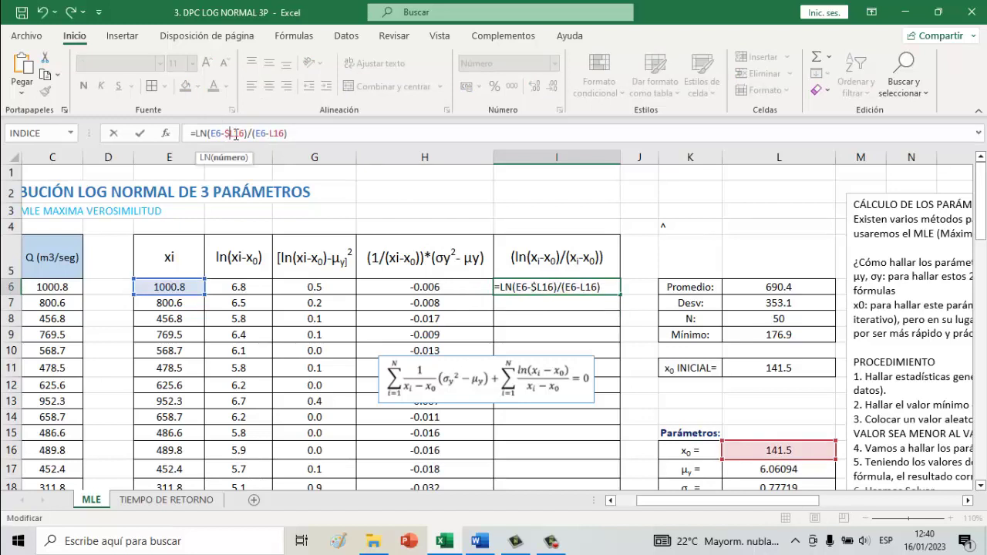
text($)
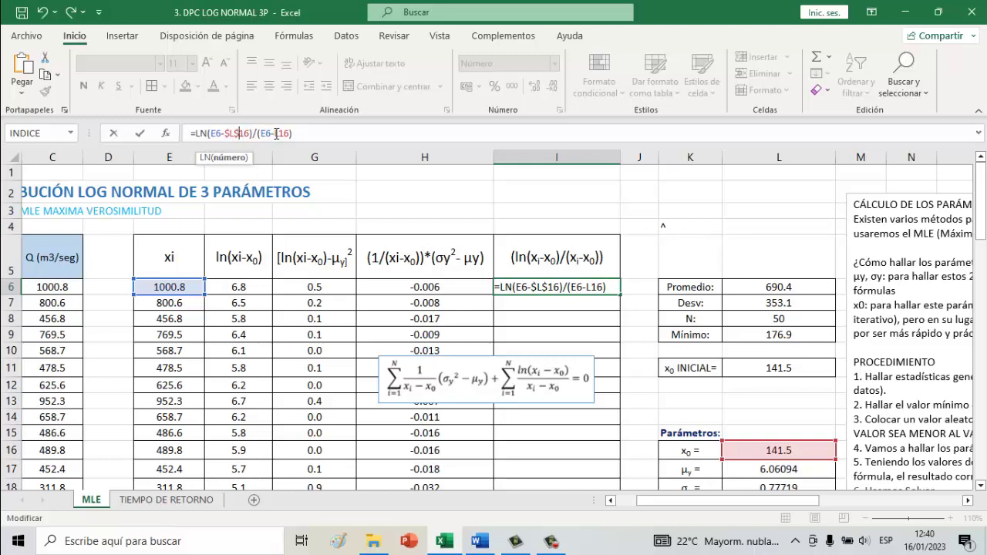
click(276, 134)
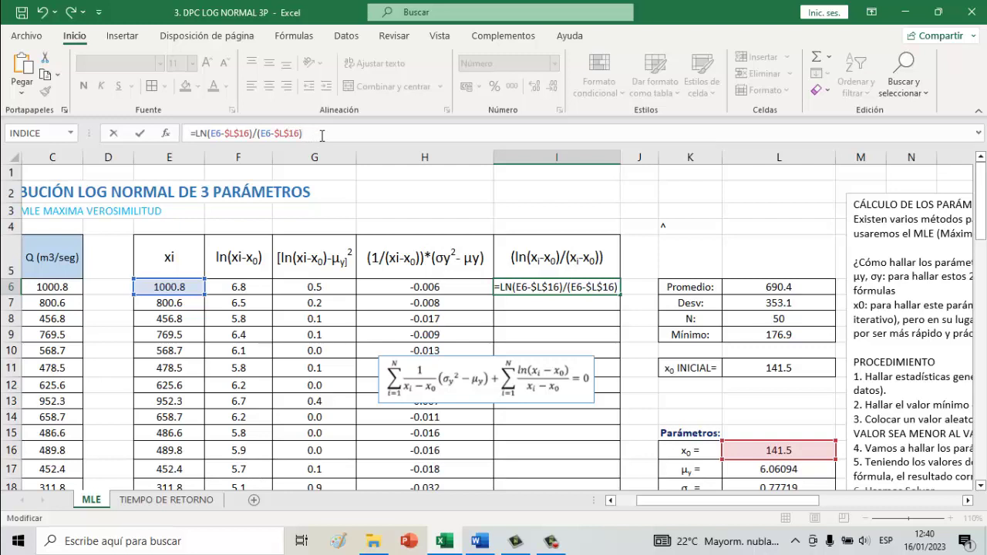
key(Return)
click(577, 283)
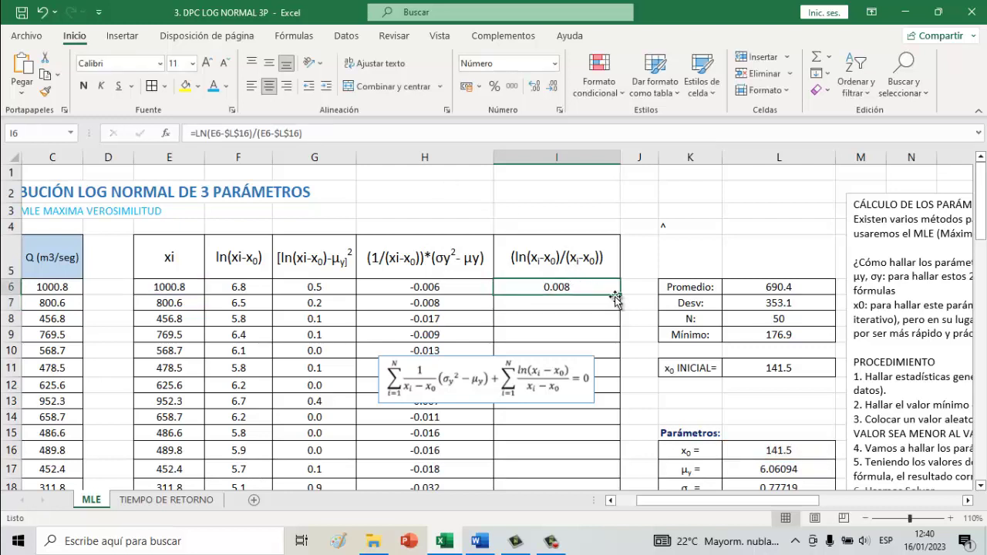
- Fill I6's term formula down to I55 and total it in I56 with =SUMA(I6:I55), giving 0.890
mouse_move(620, 296)
mouse_down()
mouse_move(583, 543)
mouse_move(585, 483)
mouse_up()
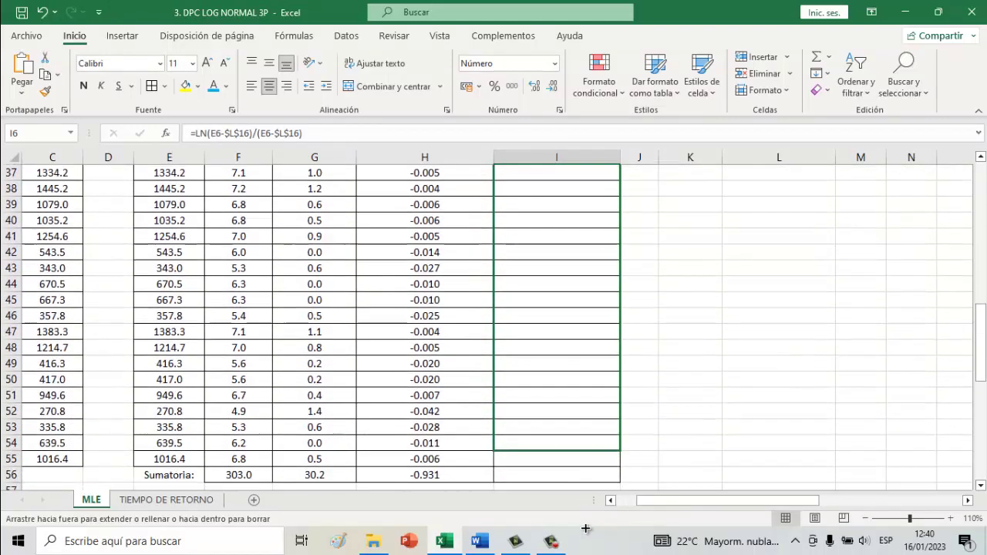
drag(585, 483, 578, 461)
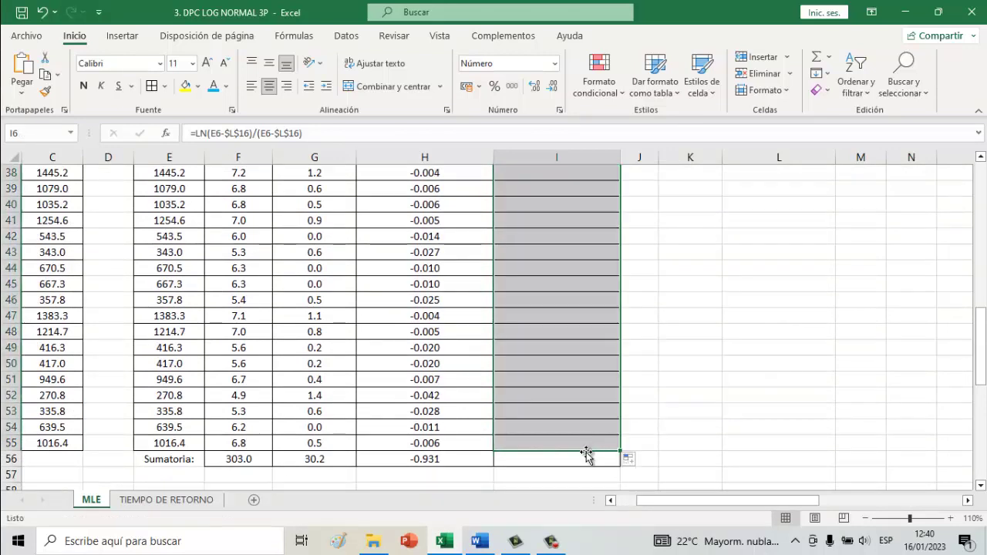
click(578, 460)
text(=)
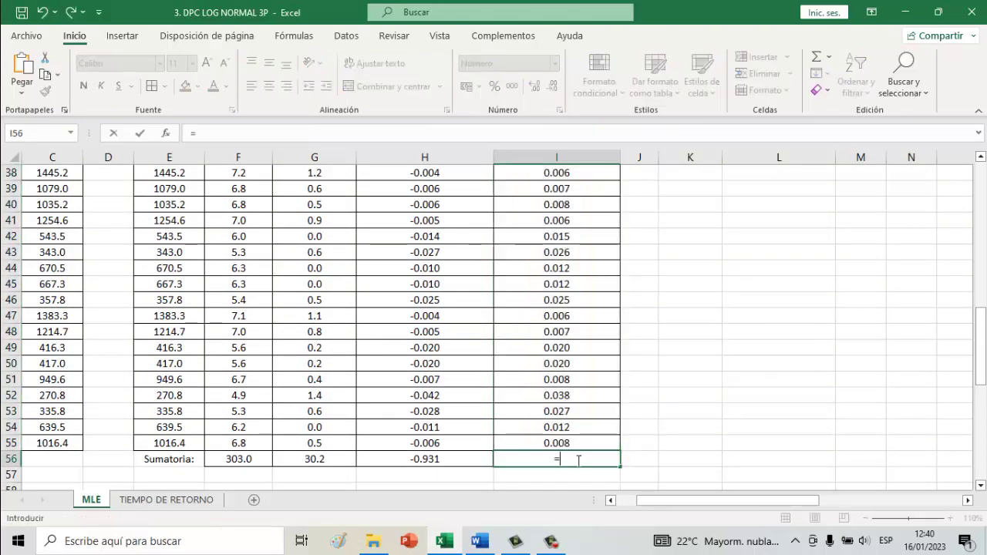
text(SUMA)
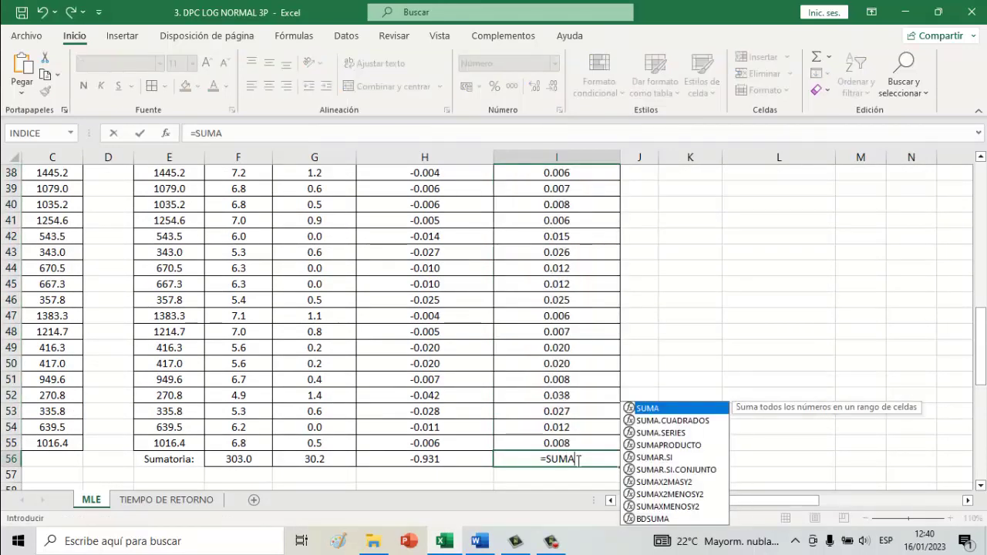
text(()
drag(981, 355, 982, 231)
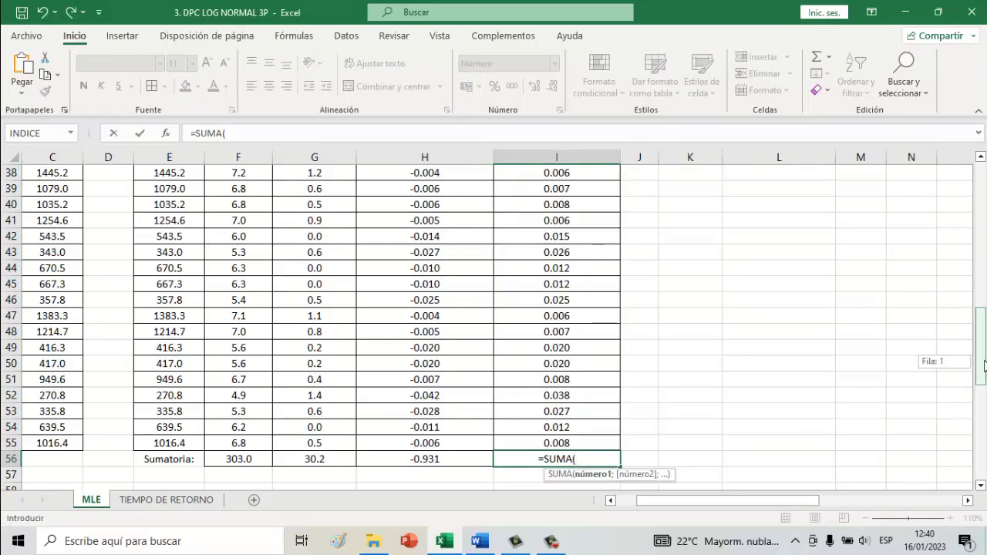
scroll(592, 256, up, 1)
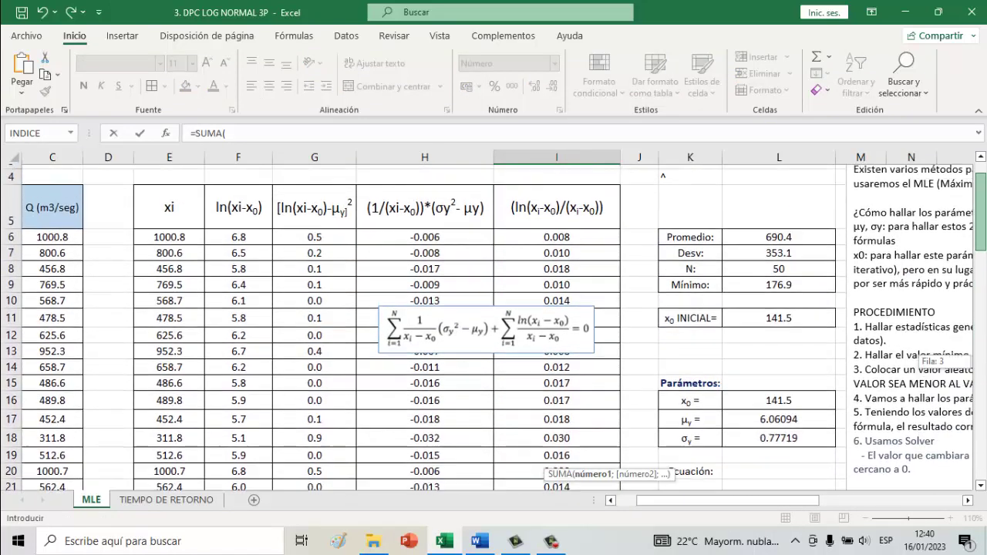
mouse_move(578, 237)
mouse_down()
mouse_move(557, 277)
mouse_move(559, 469)
mouse_move(561, 419)
mouse_up()
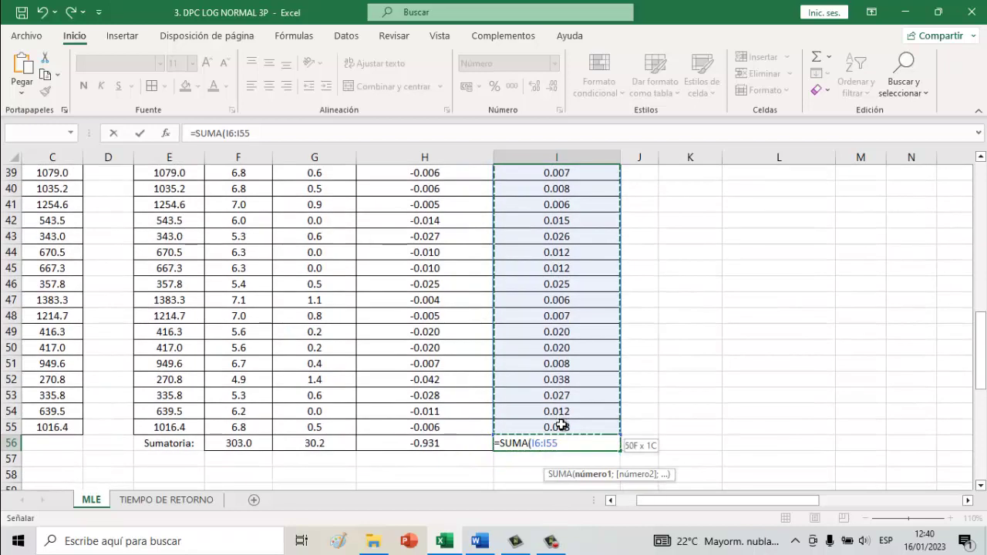
drag(561, 419, 561, 427)
text())
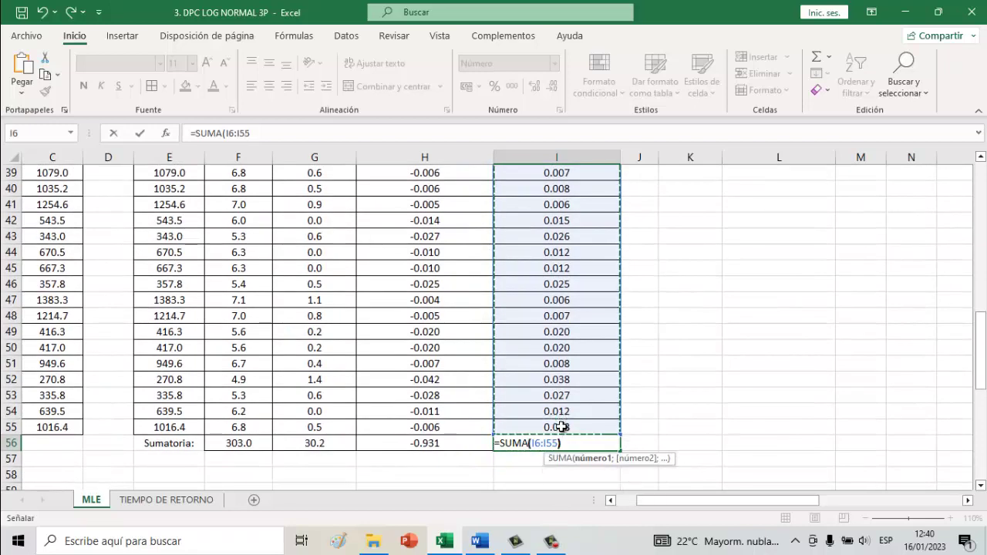
key(Return)
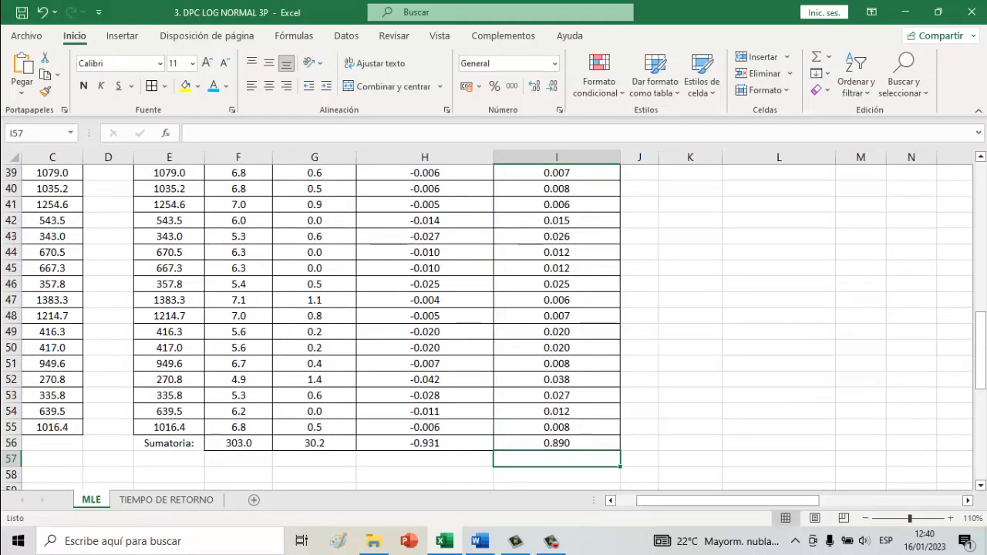
- Move the equation picture near the Ecuación row and enter =H56+I56 in L20
drag(984, 372, 984, 248)
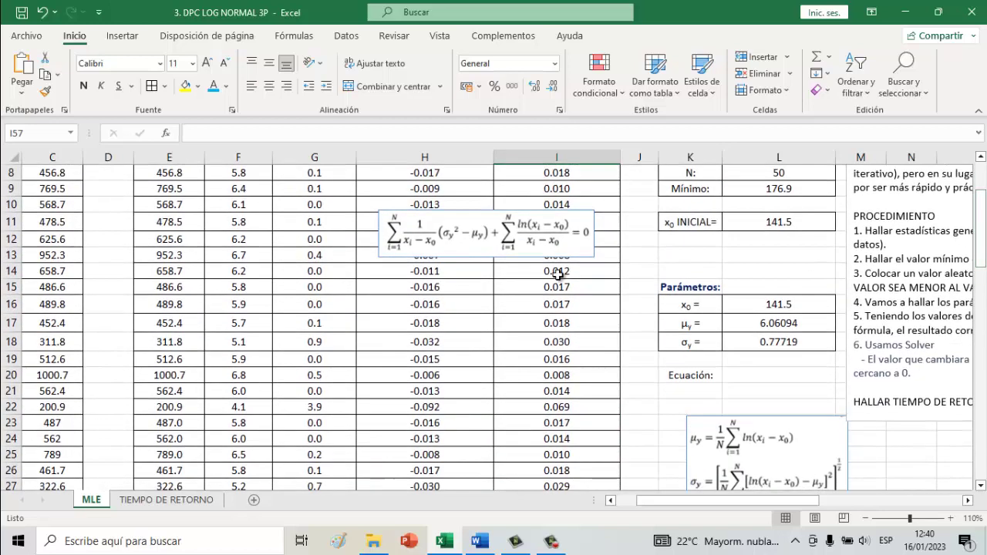
mouse_move(516, 249)
mouse_down()
mouse_move(570, 334)
mouse_move(580, 375)
mouse_up()
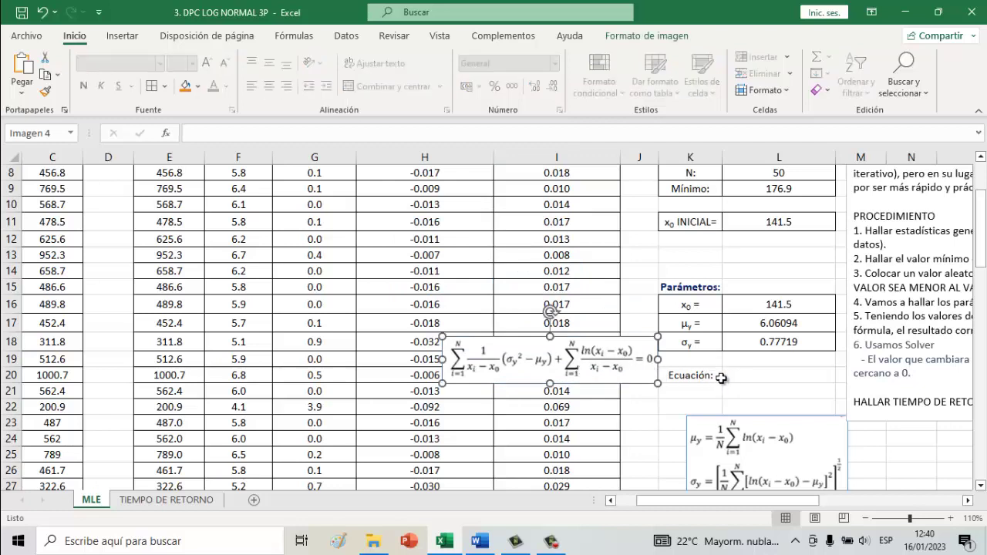
click(757, 380)
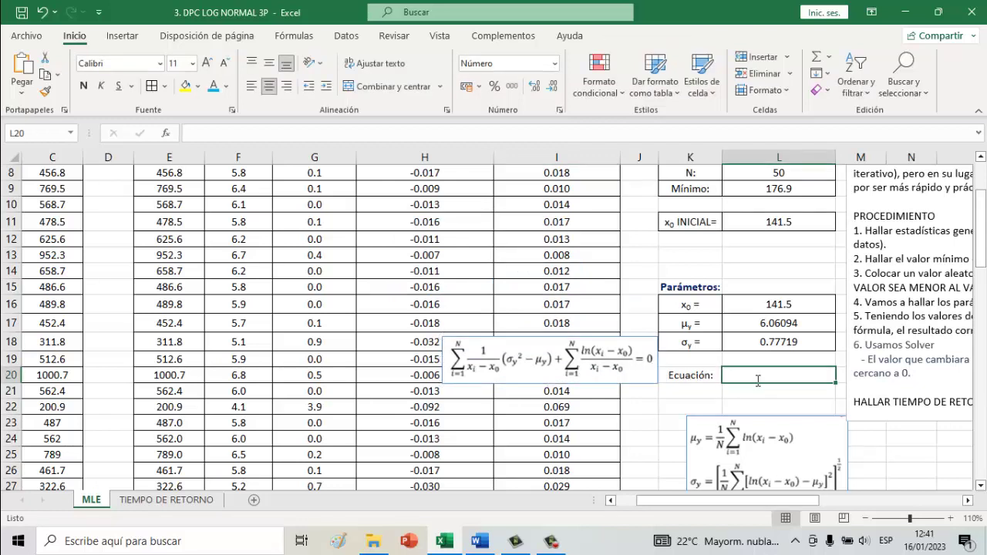
text(=)
drag(981, 280, 979, 363)
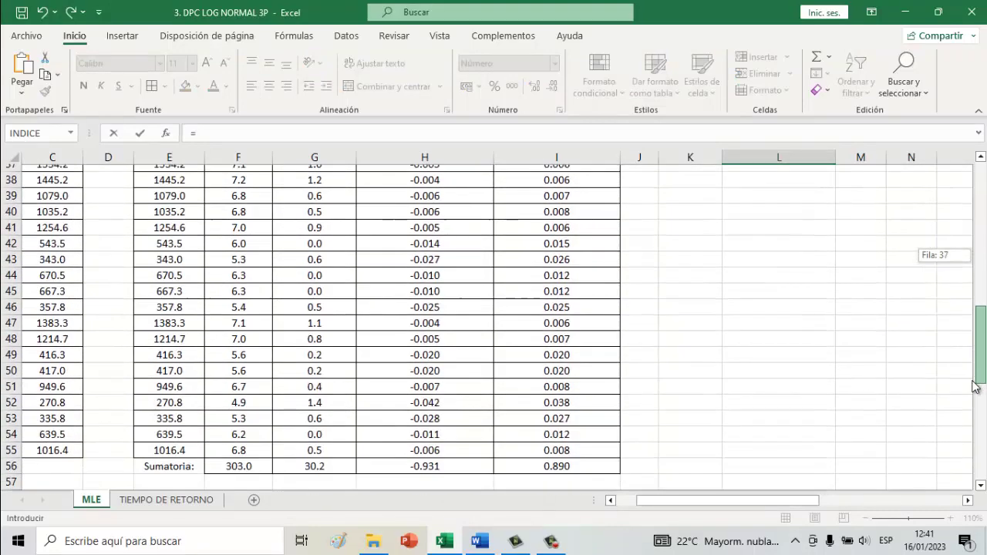
drag(978, 363, 979, 402)
click(462, 409)
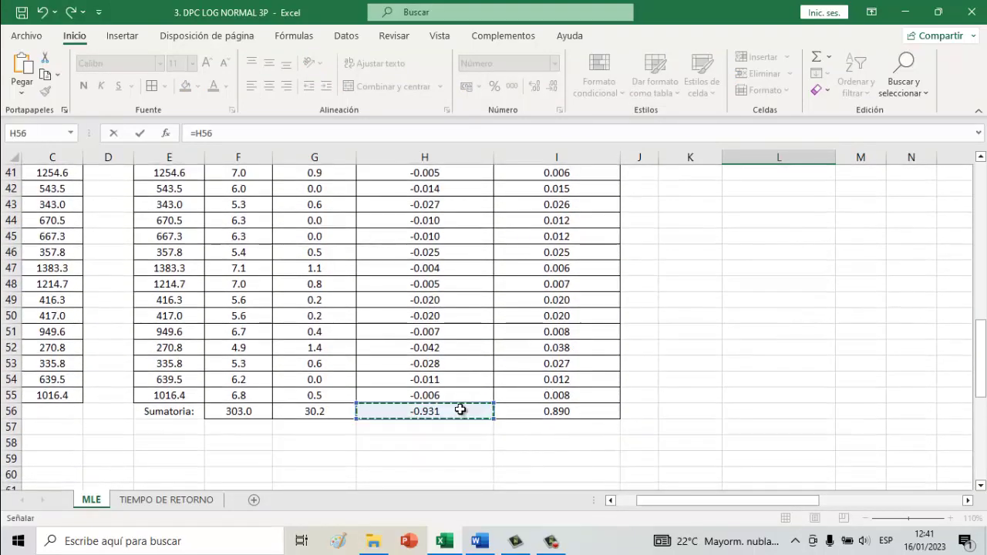
text(+)
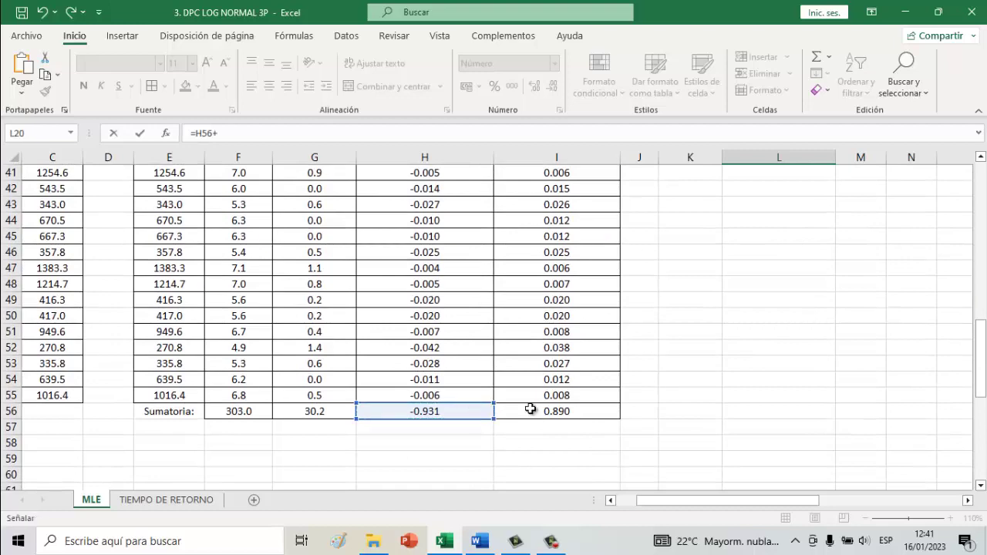
click(531, 409)
key(Return)
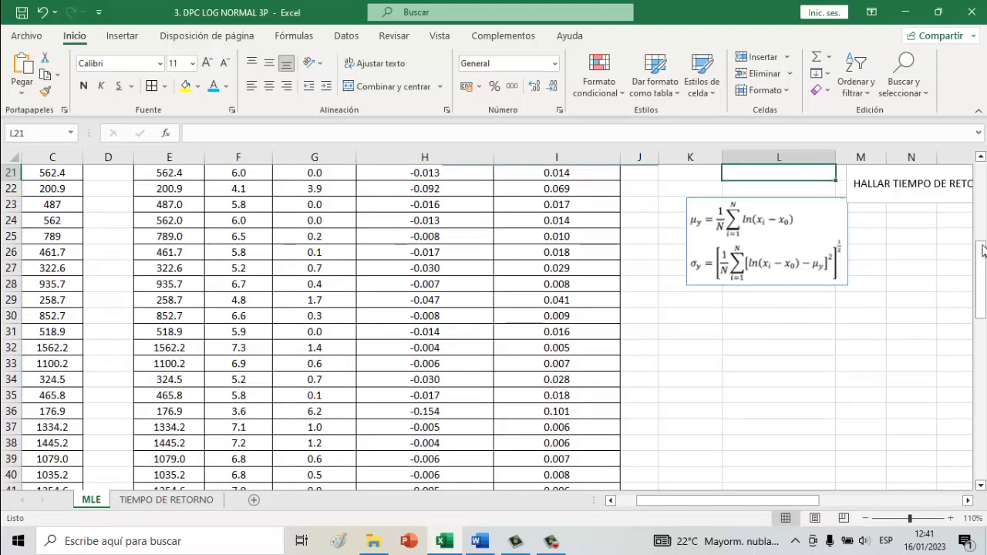
- Check L20's formula =H56+I56, which now shows -0.0407043805
drag(983, 249, 983, 224)
click(760, 260)
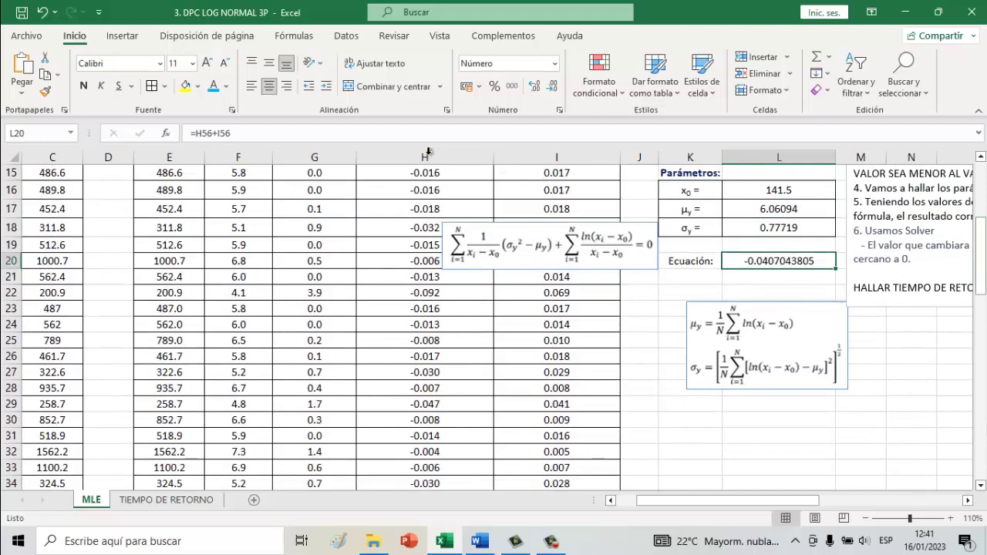
key(F2)
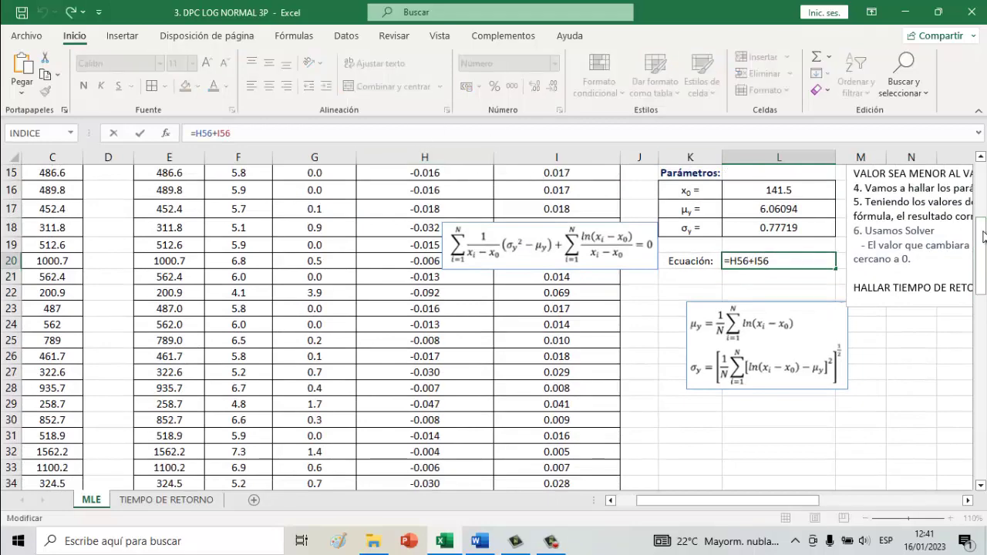
mouse_move(983, 235)
mouse_down()
mouse_move(982, 334)
mouse_move(983, 207)
mouse_up()
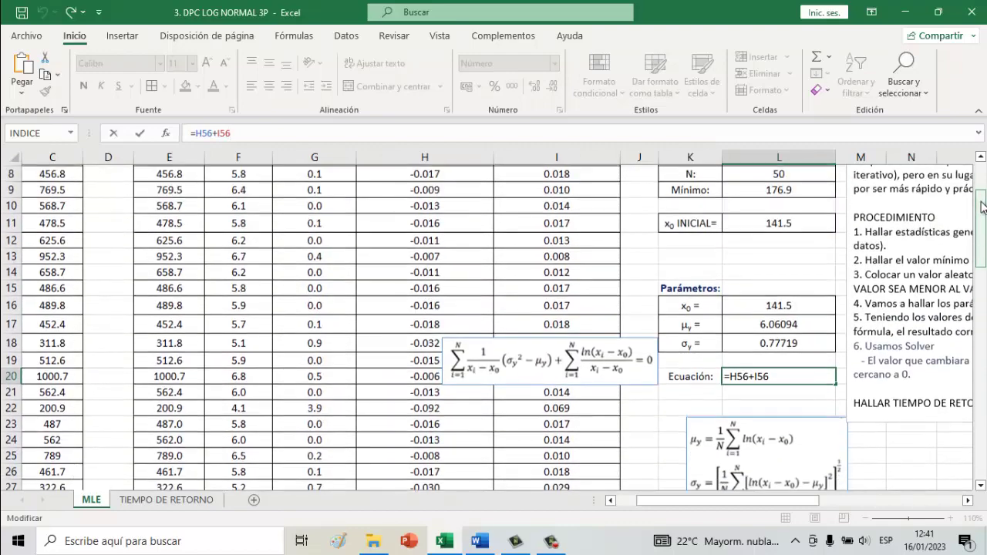
key(Return)
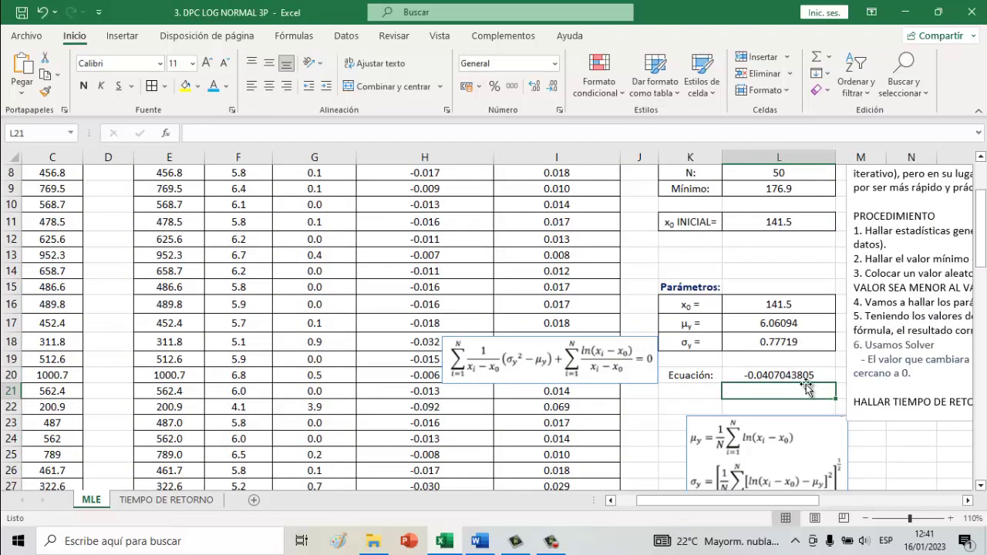
double_click(802, 376)
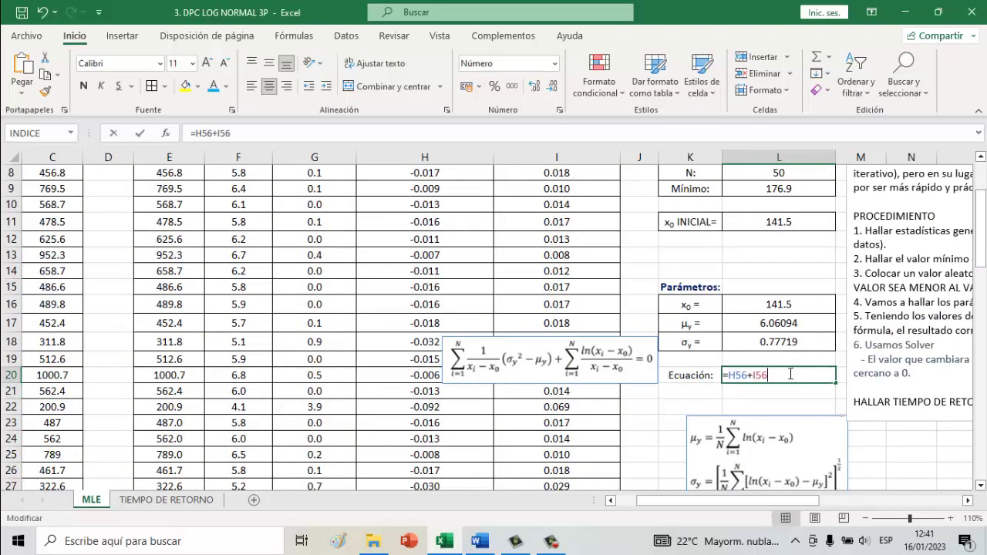
click(868, 437)
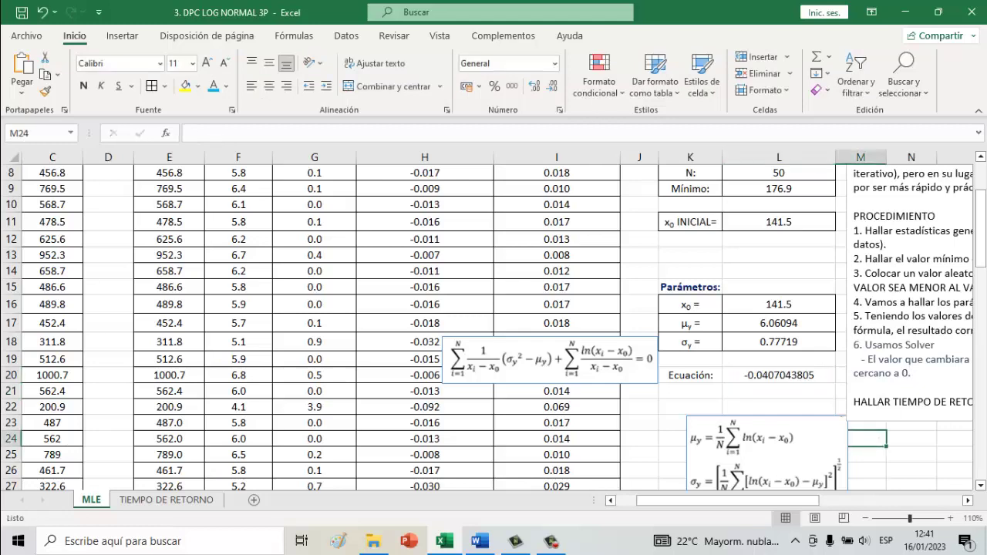
- Stack the μy/σy image and the summation equation image beneath the procedure notes
scroll(810, 344, down, 2)
click(809, 344)
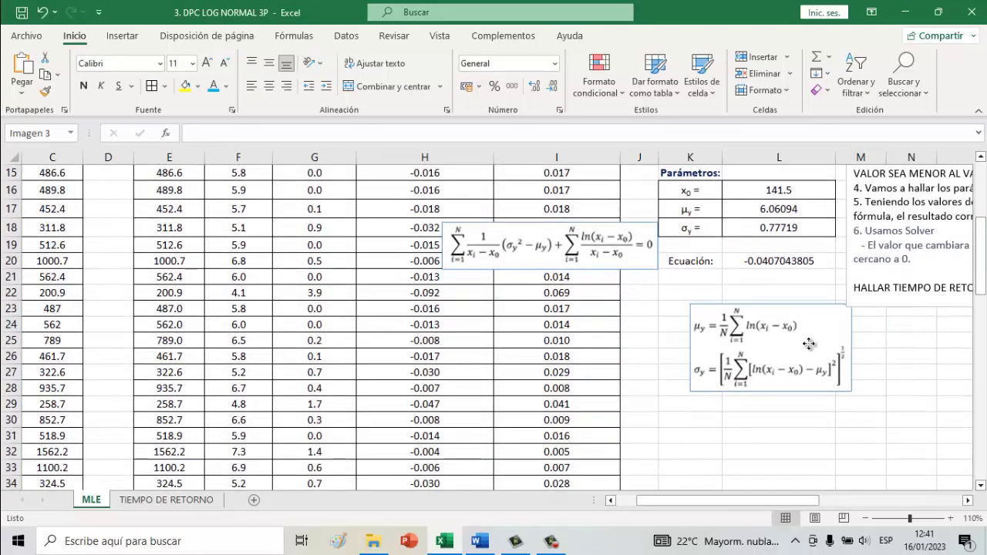
drag(810, 344, 901, 366)
drag(569, 257, 617, 303)
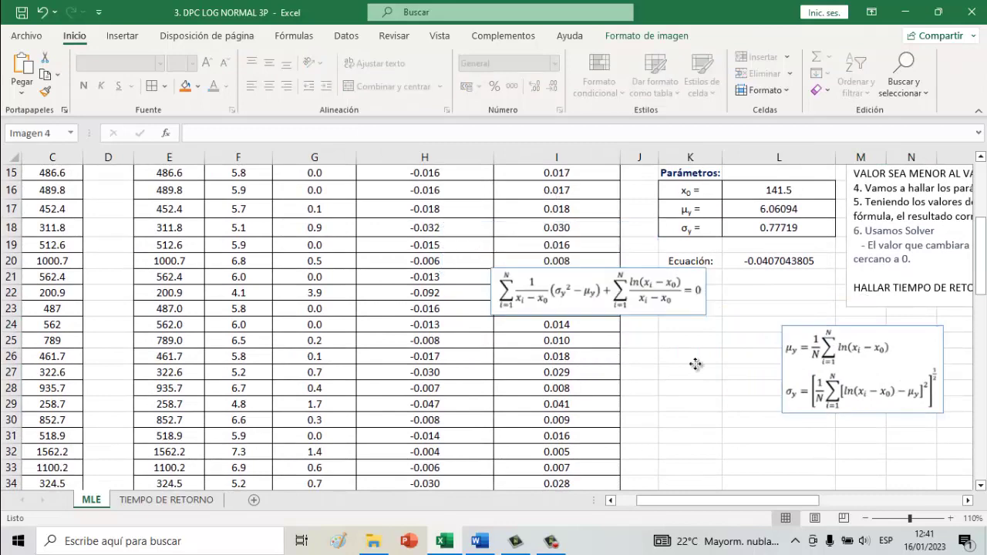
drag(696, 364, 870, 466)
drag(802, 501, 849, 502)
click(440, 362)
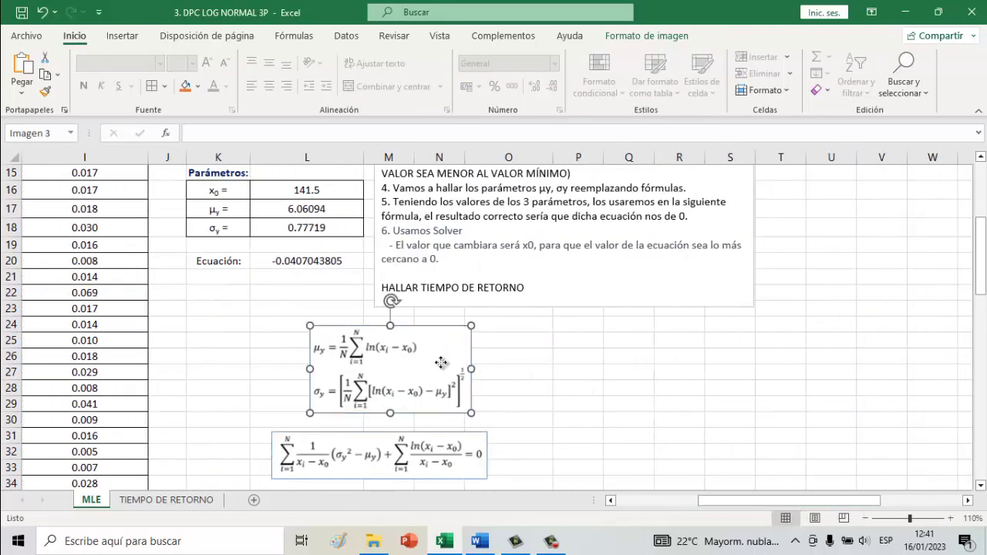
drag(441, 362, 516, 359)
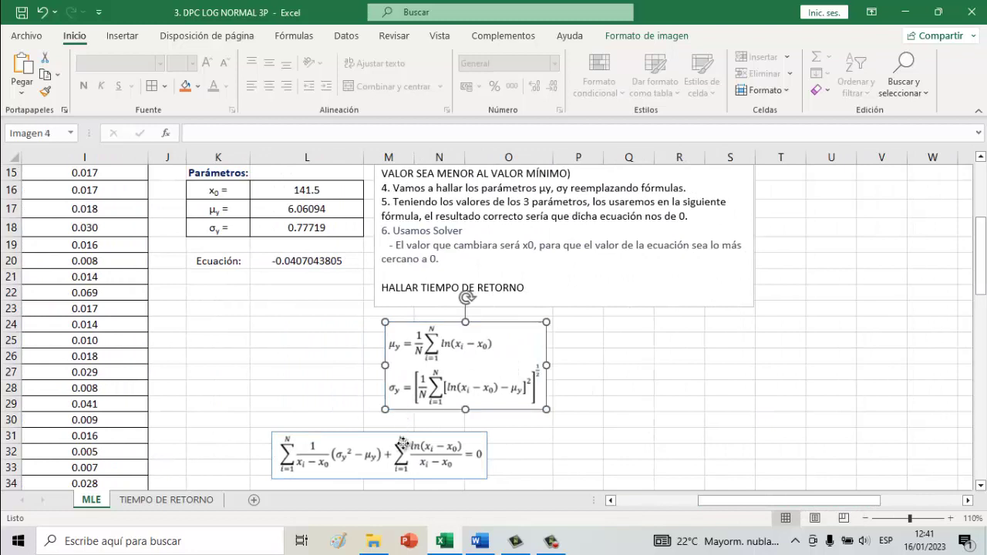
drag(402, 442, 514, 429)
click(671, 370)
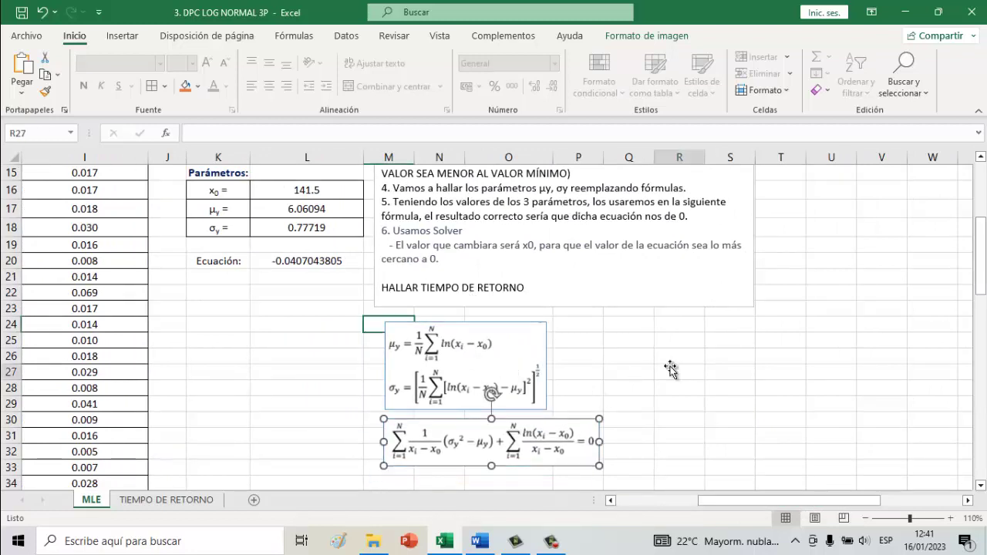
- Select the step 6 Solver text in the notes, then review cells L16:L18 and Ecuación L20
drag(384, 233, 588, 251)
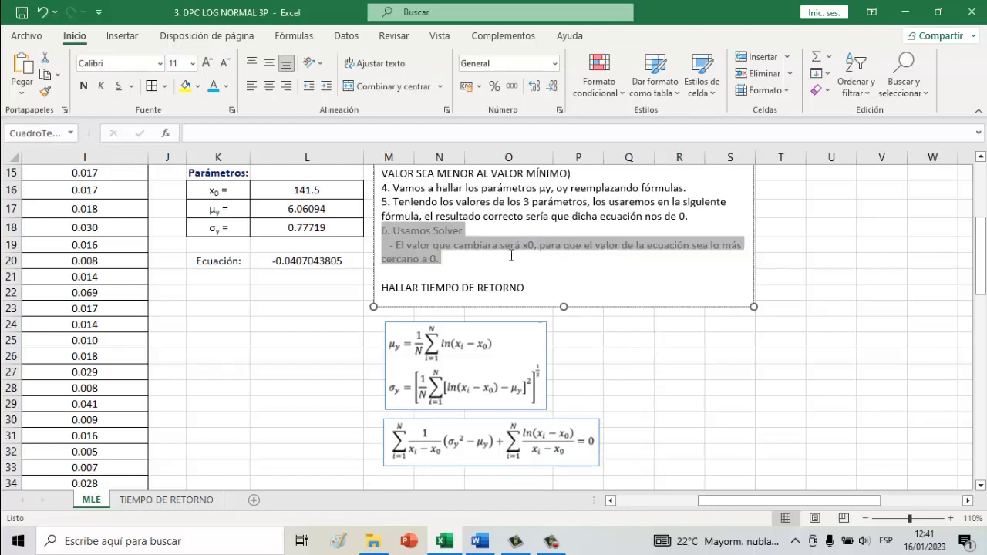
drag(512, 255, 512, 256)
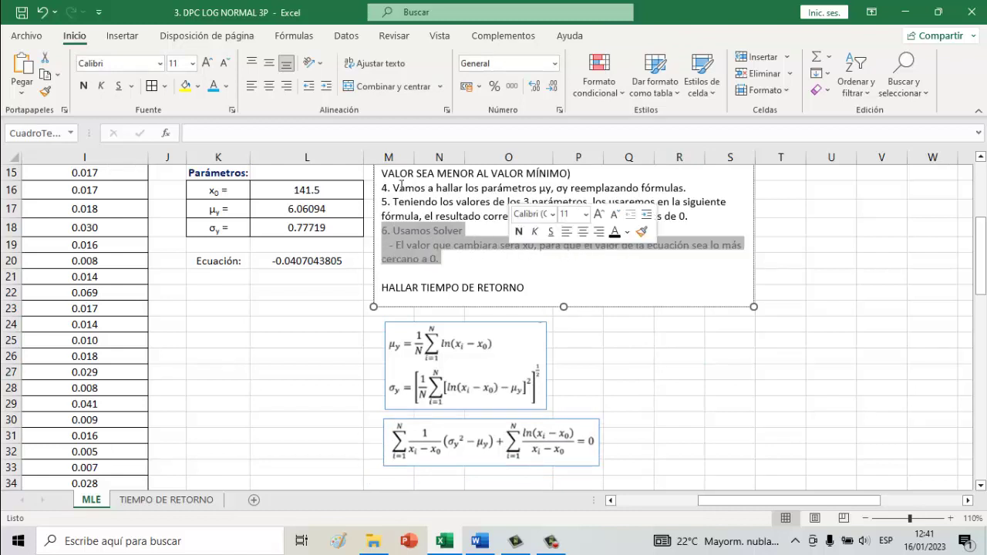
click(227, 341)
drag(985, 272, 984, 236)
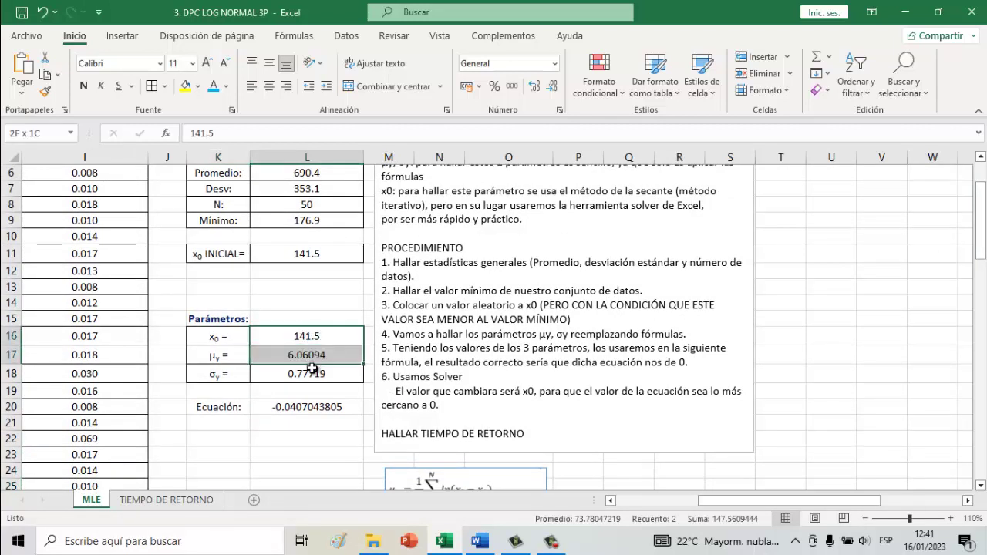
drag(313, 337, 308, 374)
click(301, 406)
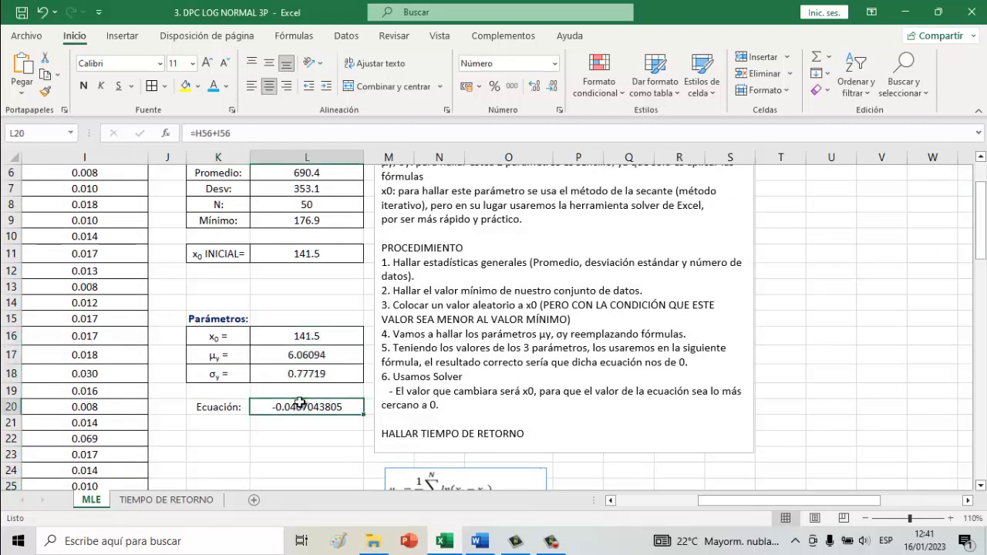
drag(293, 333, 292, 378)
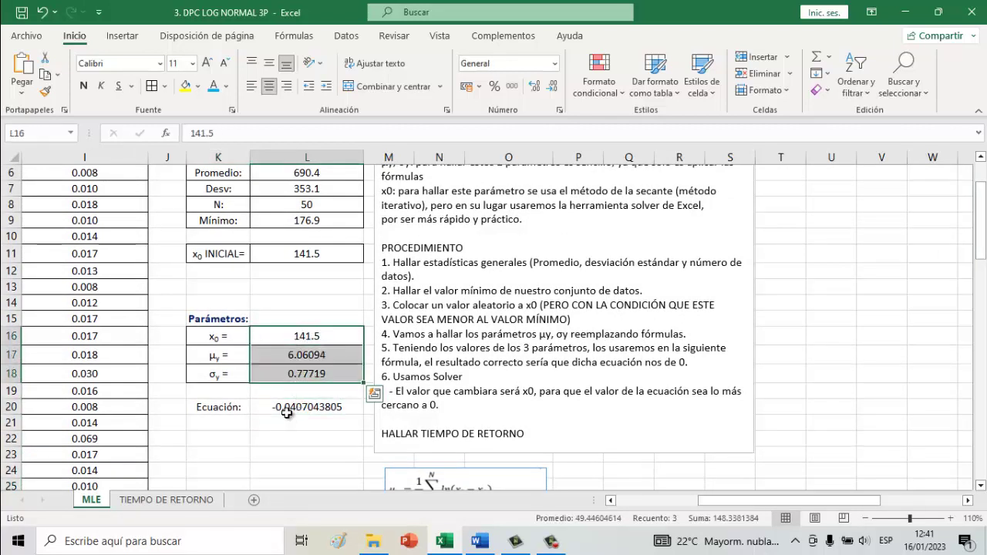
click(287, 409)
click(311, 437)
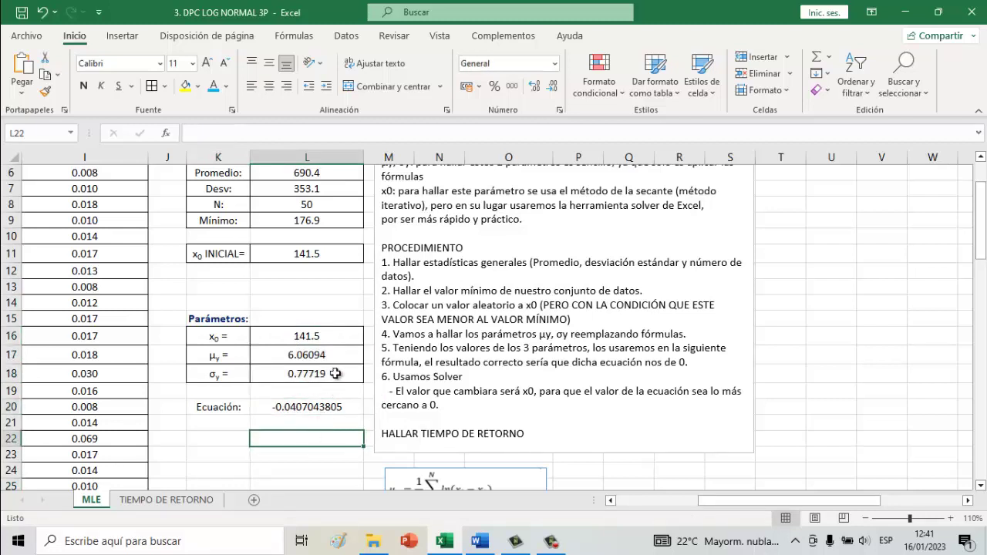
- Open Solver from Datos with objective $L$20, target value 0, and variable cell $L$16
click(347, 36)
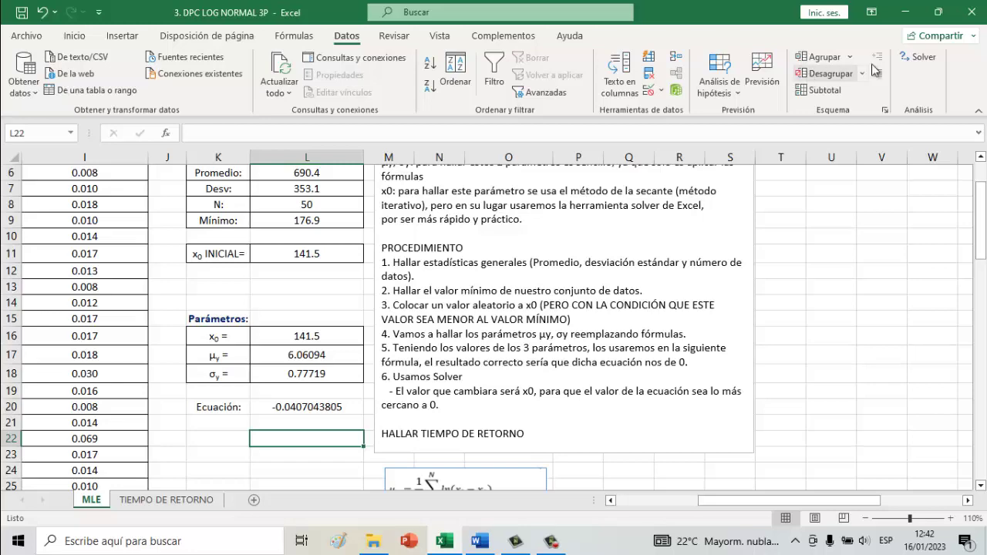
click(901, 60)
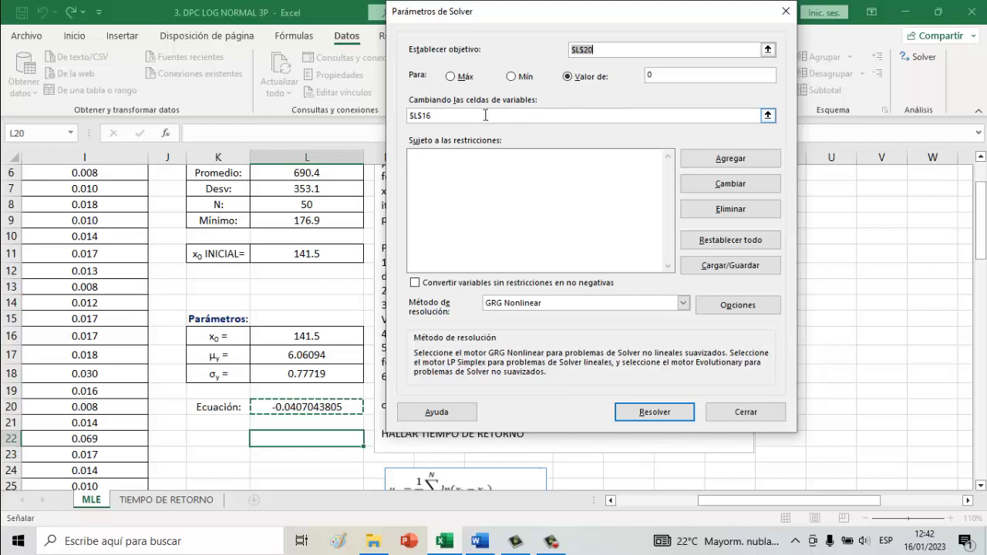
click(463, 116)
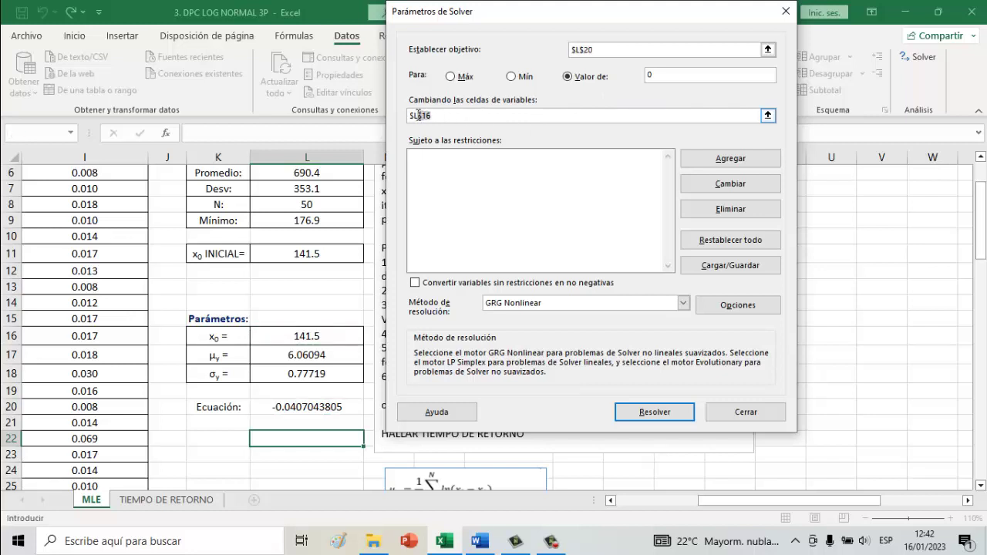
key(BackSpace)
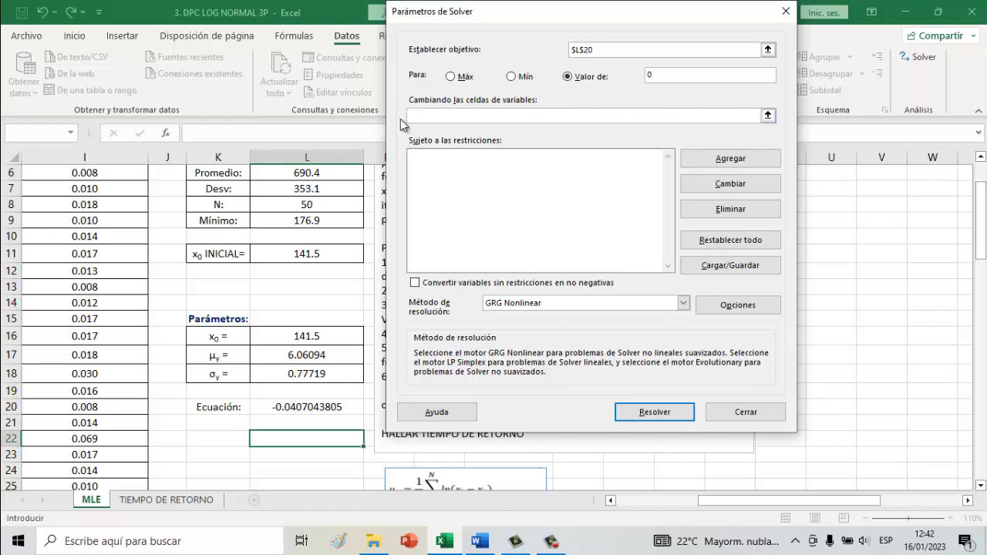
click(307, 337)
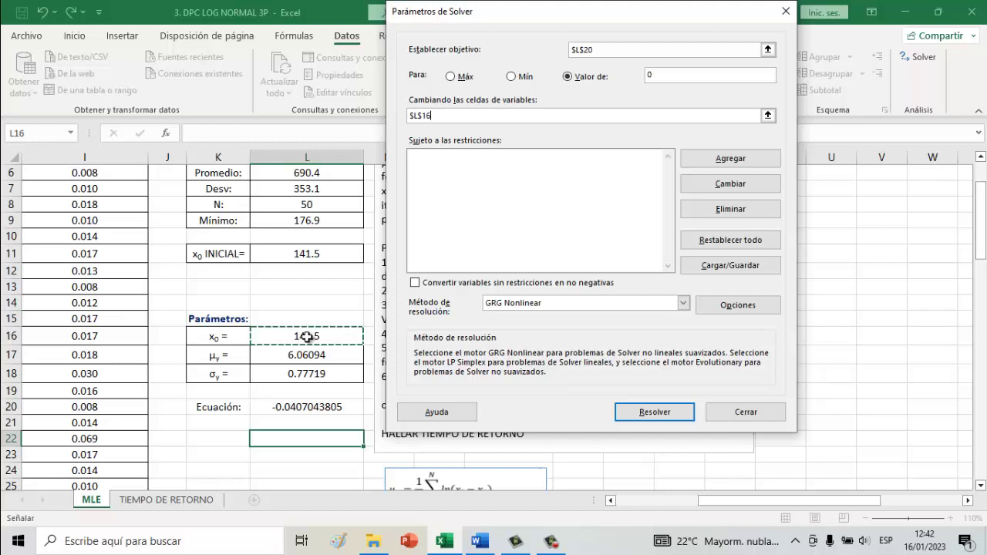
click(598, 52)
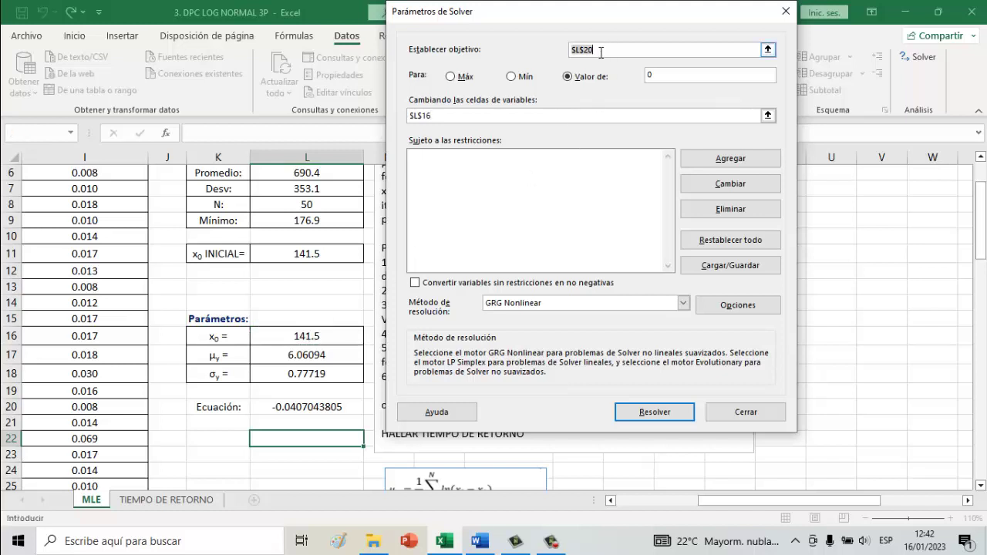
key(BackSpace)
click(314, 404)
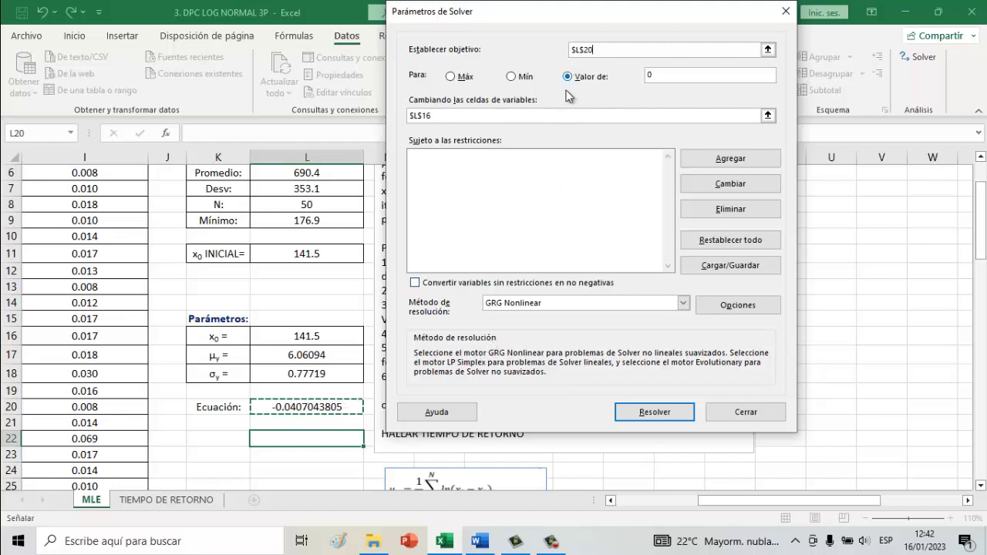
- Run Solver and keep its solution (x0 -31.78695234, μy 6.46344, σy 0.49569), then review the notes box
click(651, 413)
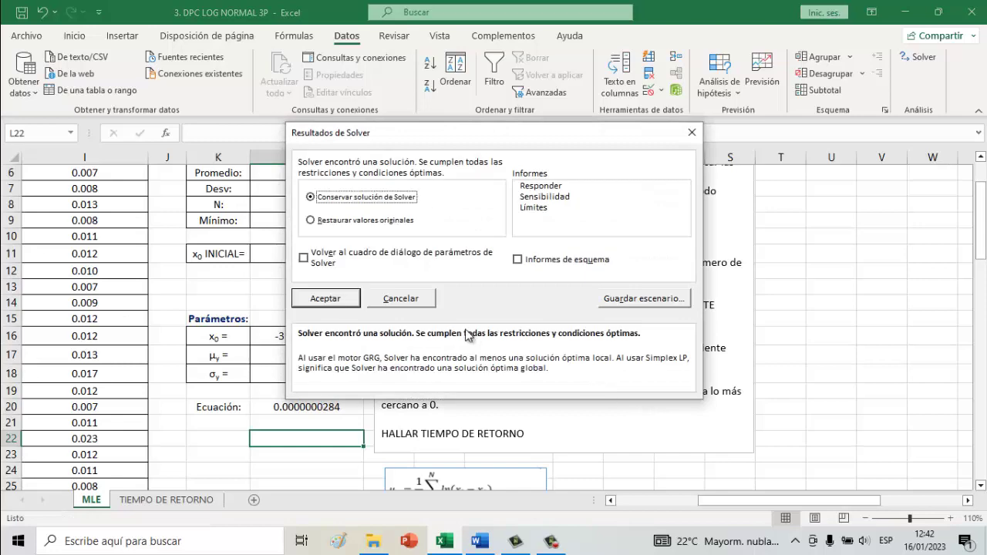
click(345, 300)
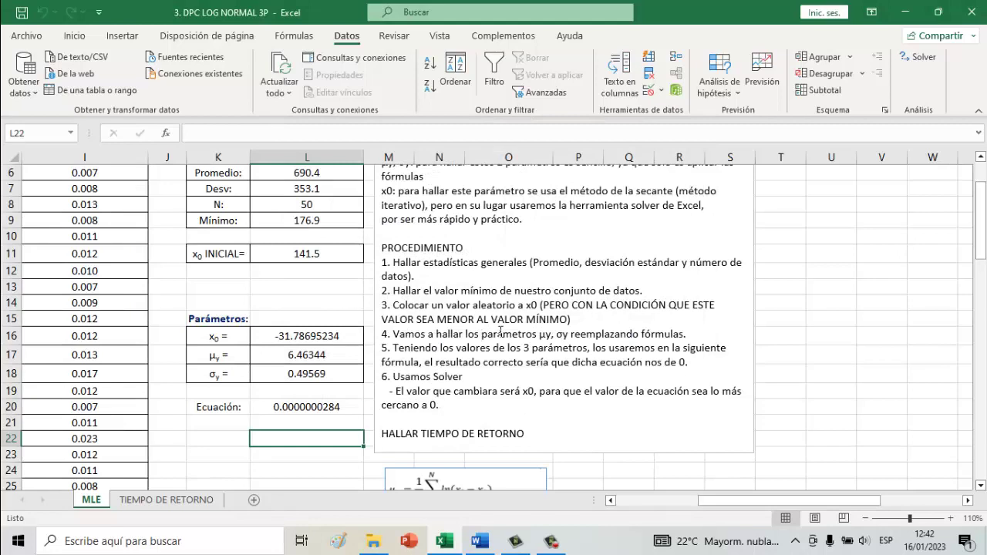
drag(985, 226, 982, 257)
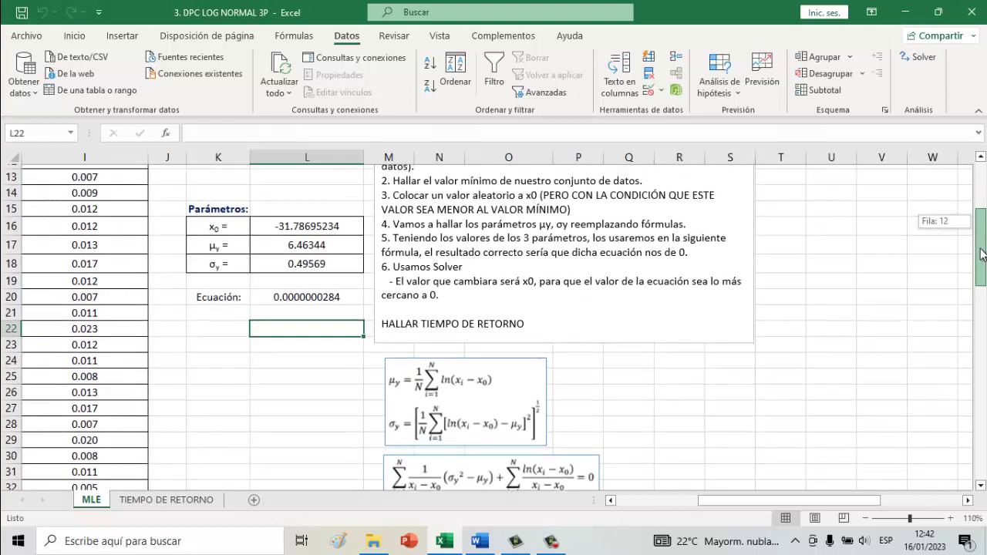
drag(982, 257, 982, 252)
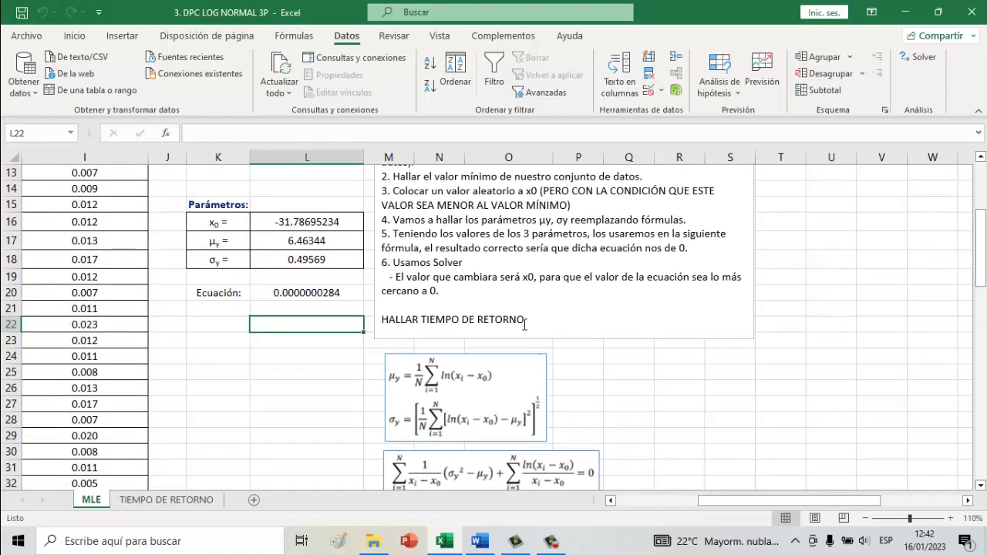
drag(526, 318, 381, 320)
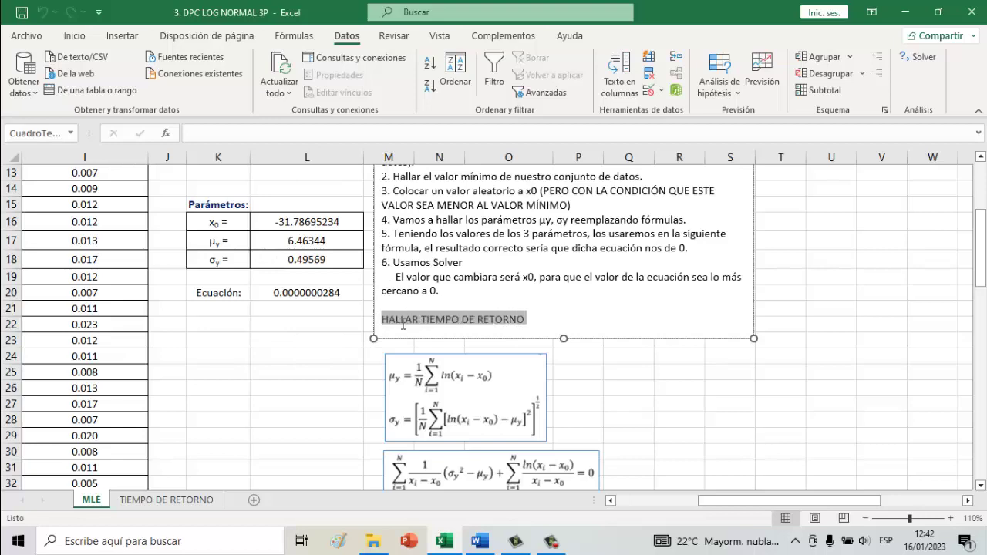
click(271, 355)
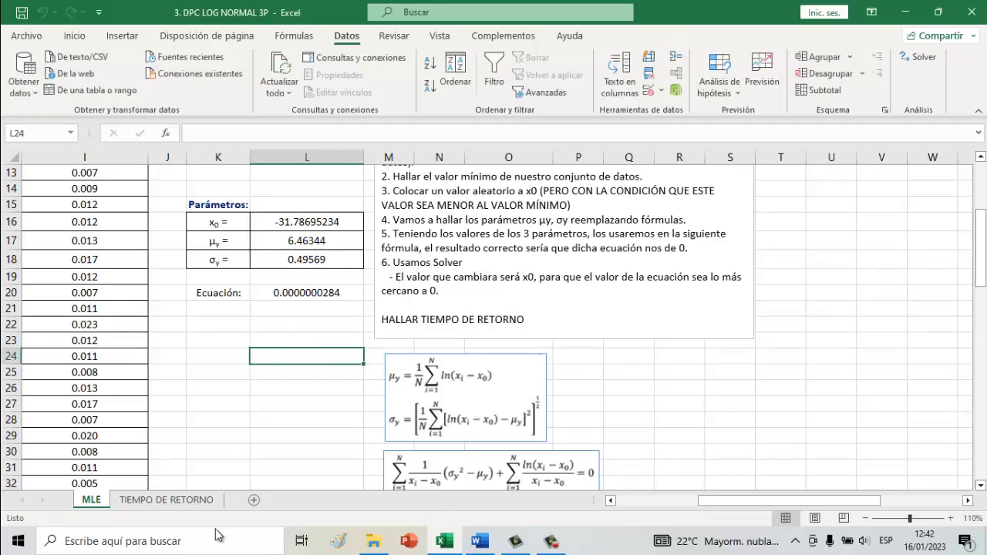
- Copy the solved parameters K16:L18 from MLE and paste them as values at C20 on TIEMPO DE RETORNO
click(175, 498)
drag(220, 222, 279, 258)
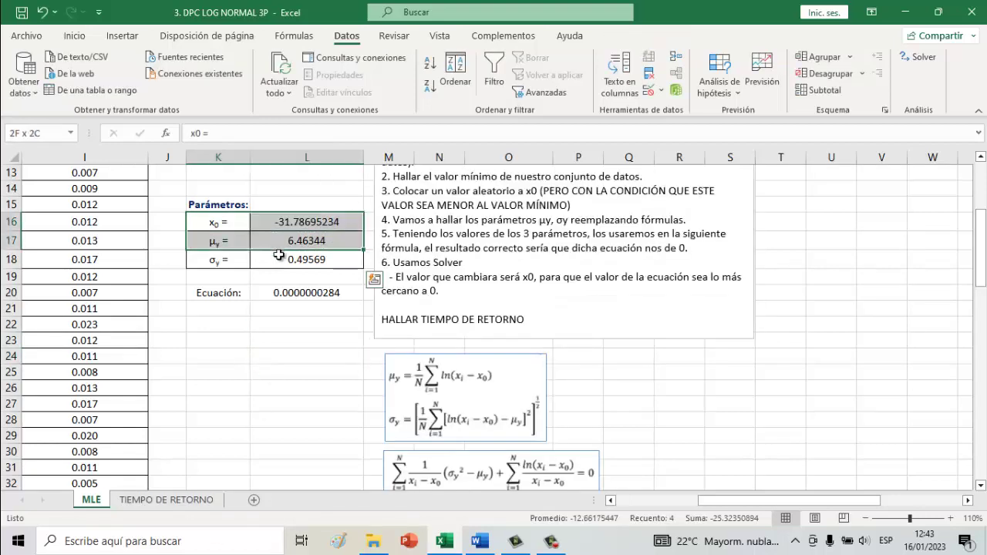
key(ctrl+c)
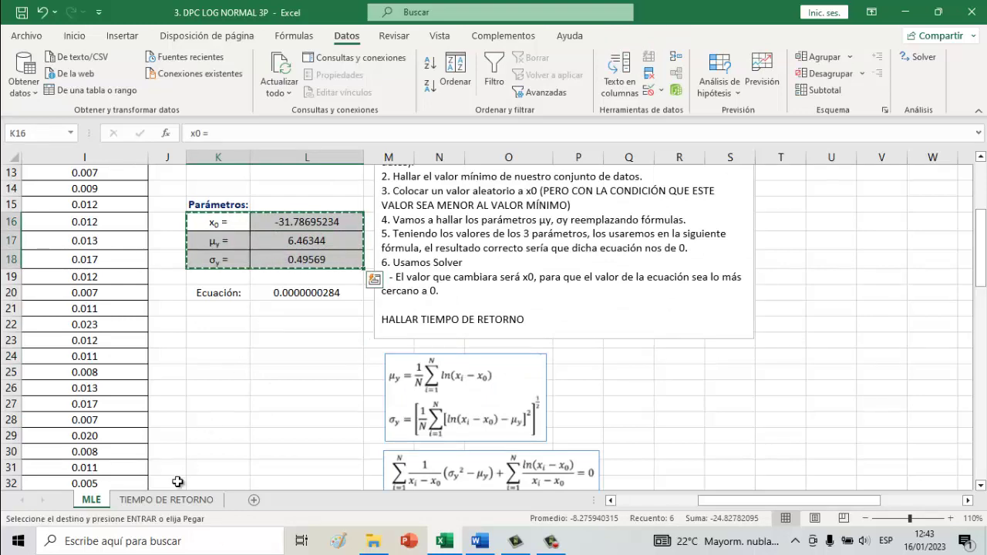
click(165, 500)
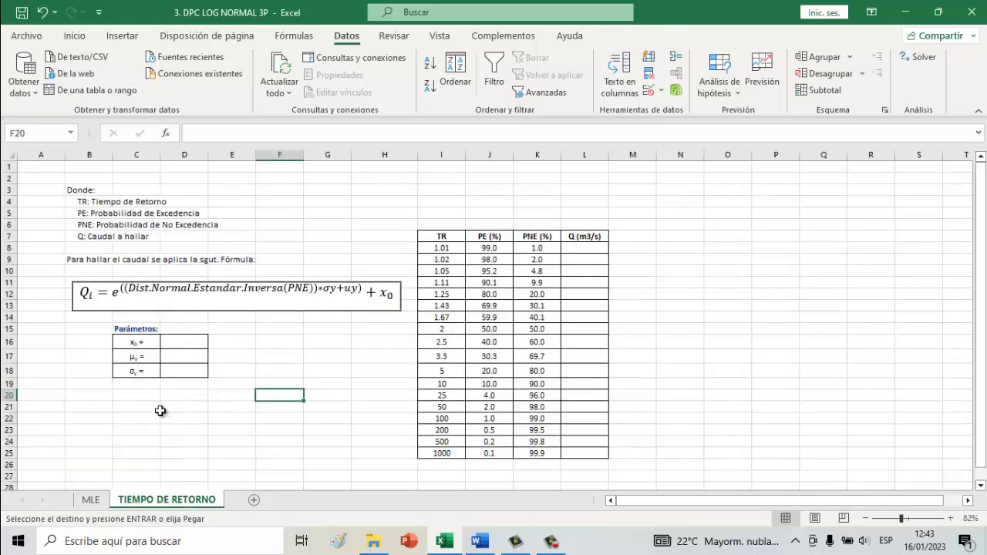
click(136, 396)
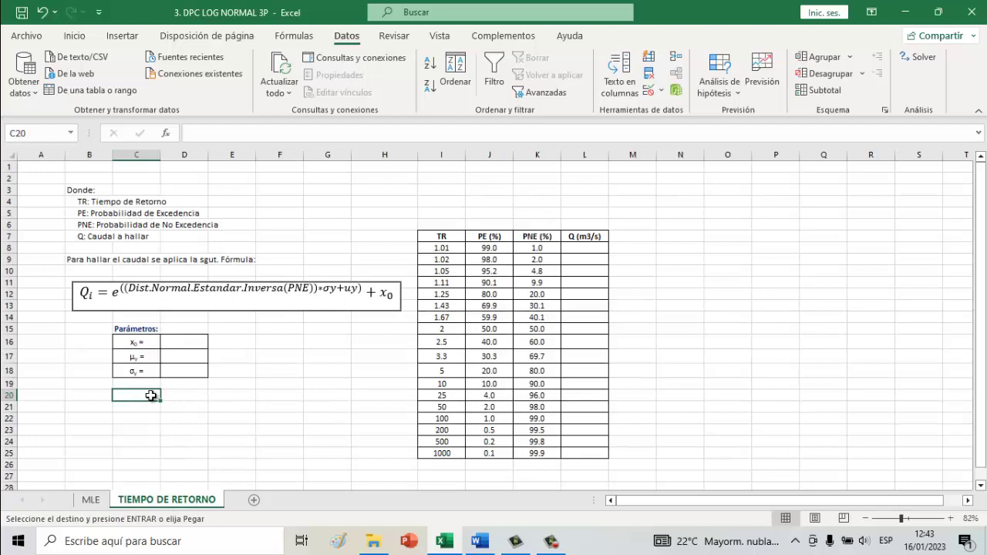
right_click(151, 395)
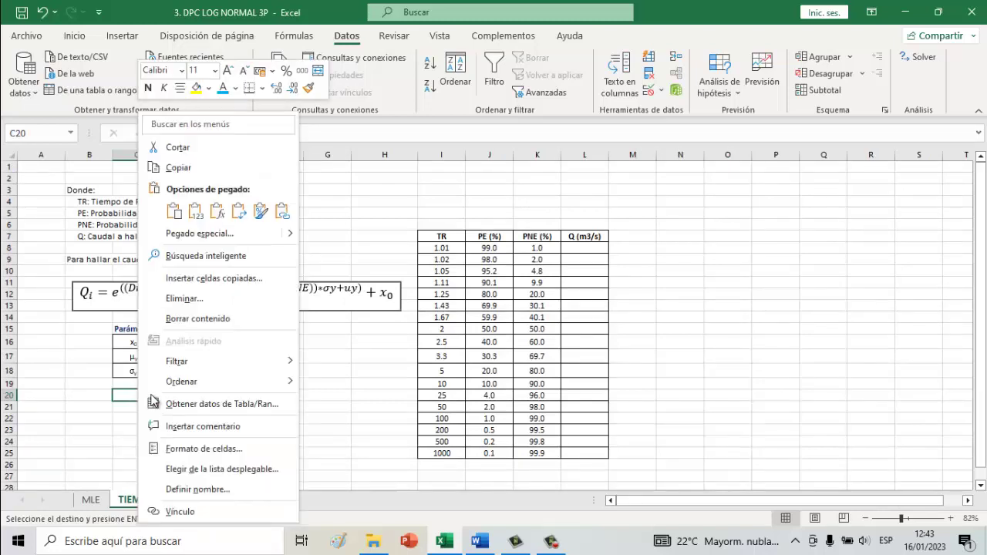
click(200, 219)
- Move the pasted parameter values into D16:D18 and clear the leftovers in D20:D22
click(263, 406)
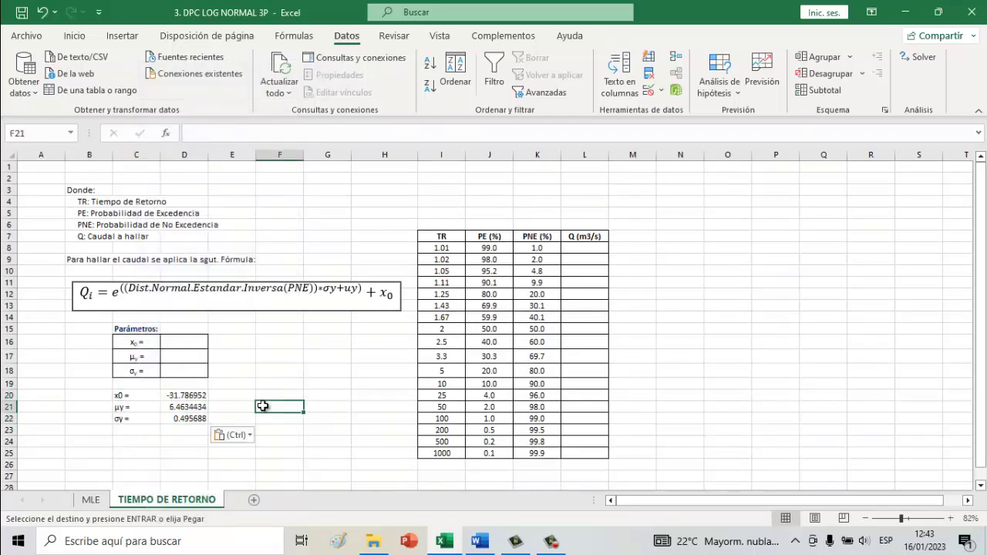
mouse_move(150, 397)
mouse_down()
mouse_move(143, 417)
mouse_move(174, 416)
mouse_up()
key(ctrl+c)
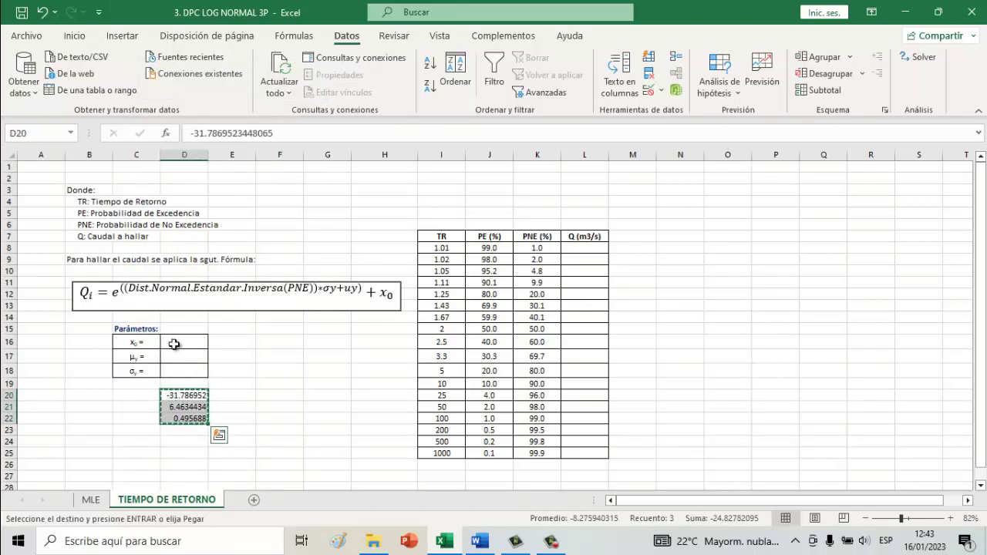
click(175, 344)
key(ctrl+v)
key(Escape)
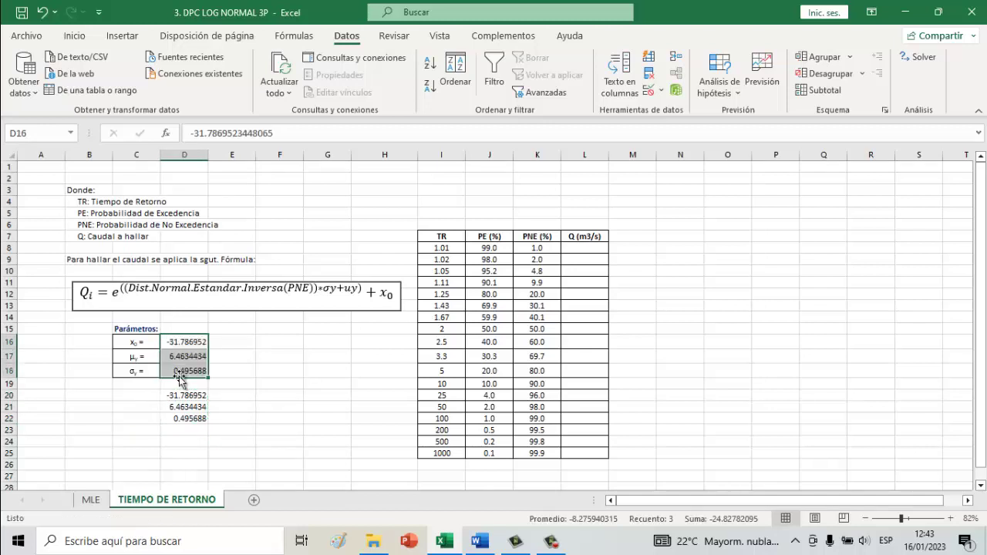
mouse_move(185, 395)
mouse_down()
mouse_move(186, 417)
mouse_move(182, 359)
mouse_up()
key(ctrl+v)
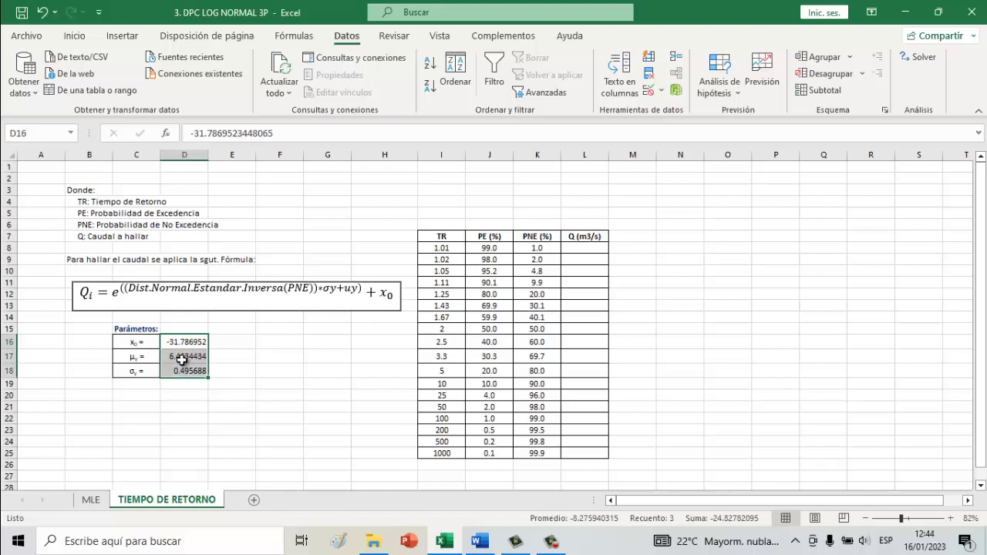
- Centre the parameter values in D16:D18
click(74, 36)
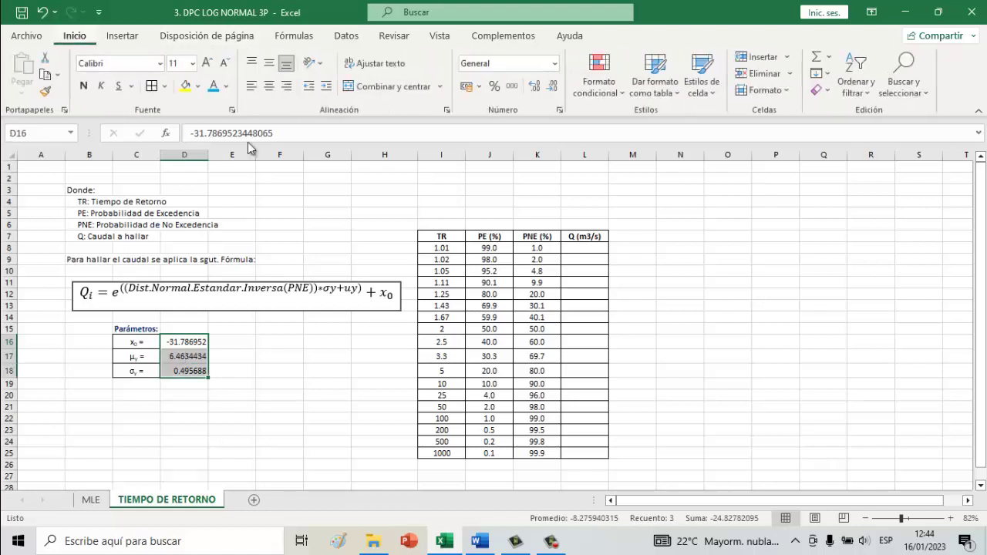
click(268, 86)
click(318, 438)
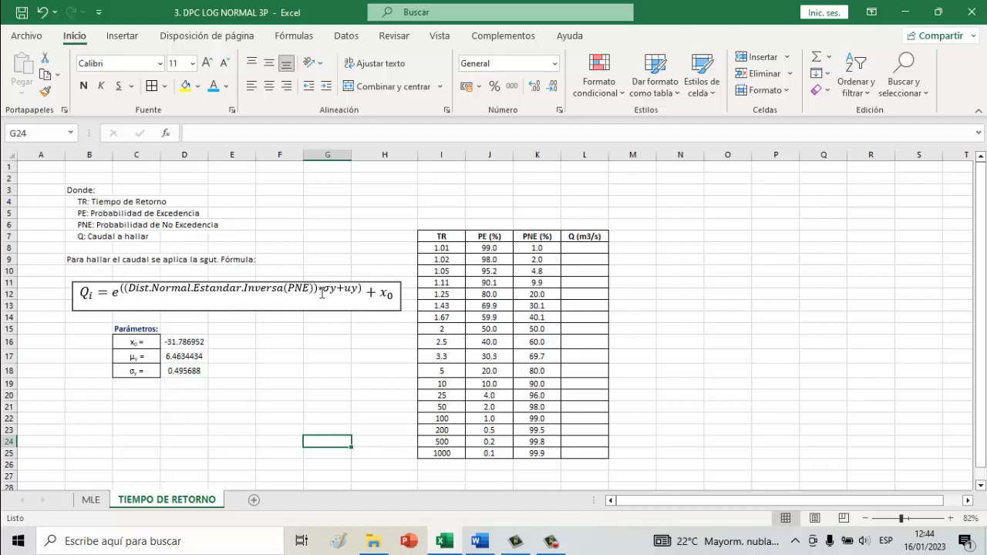
- Check the PE formula =(1/I8)*100 in J8 and the PNE formula =100-J8 in K8
drag(443, 238, 455, 253)
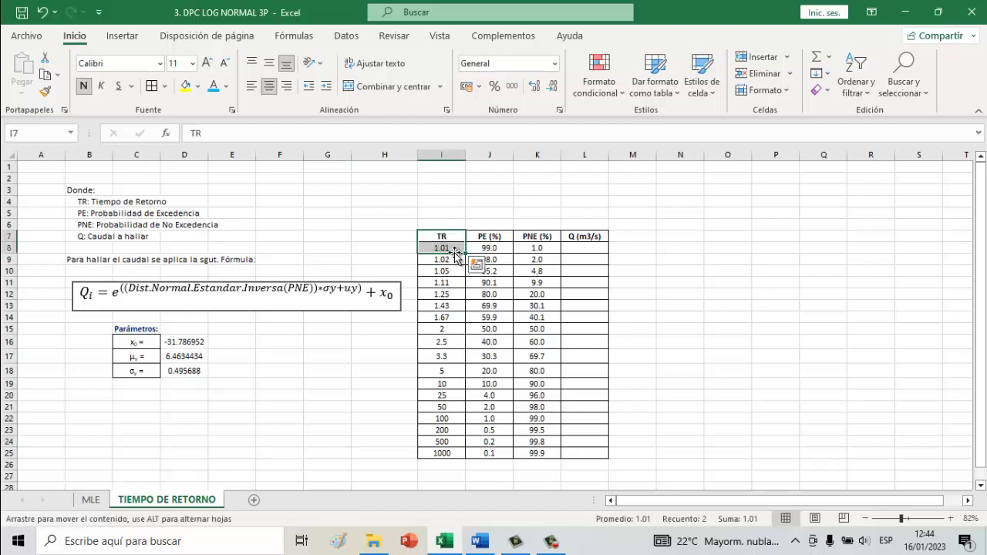
click(454, 249)
click(486, 247)
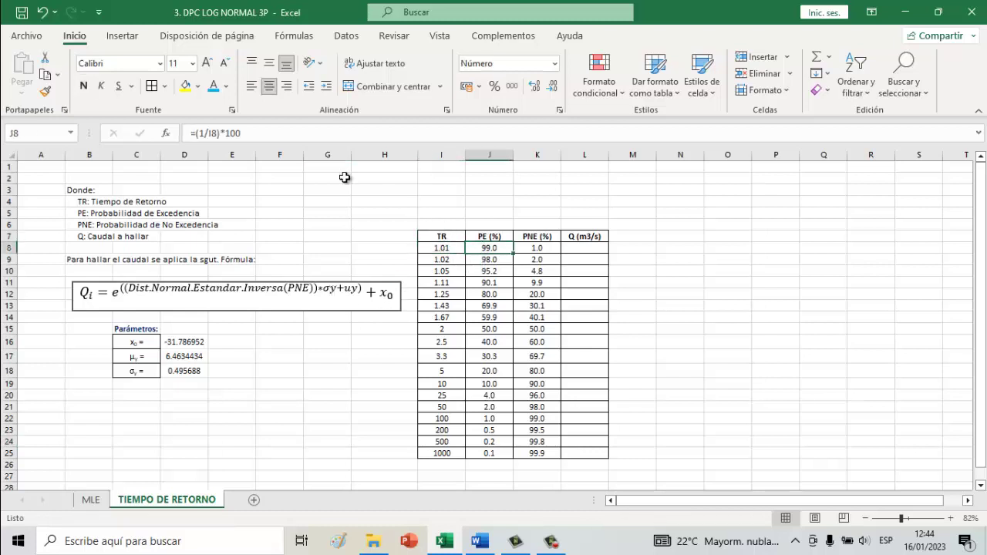
click(284, 132)
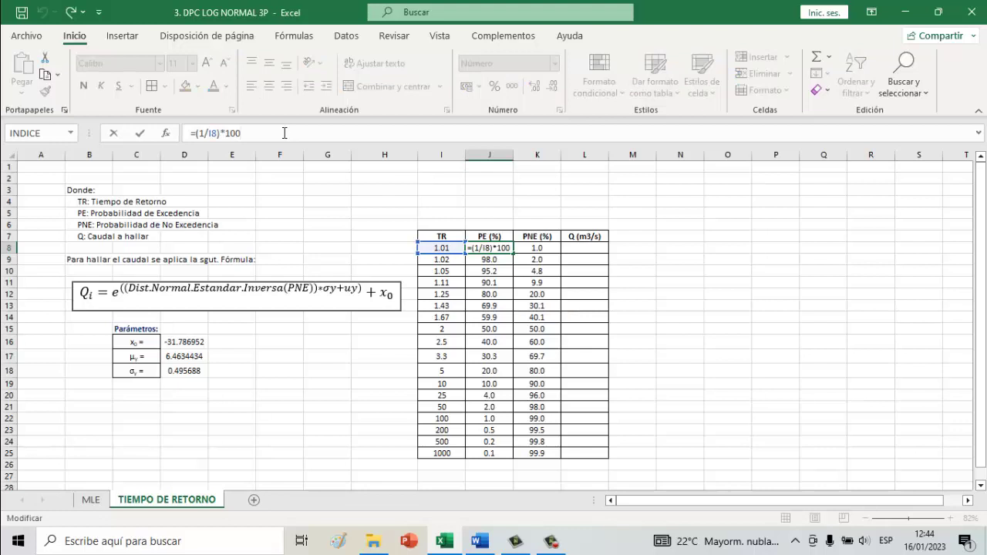
key(ctrl+Return)
click(525, 249)
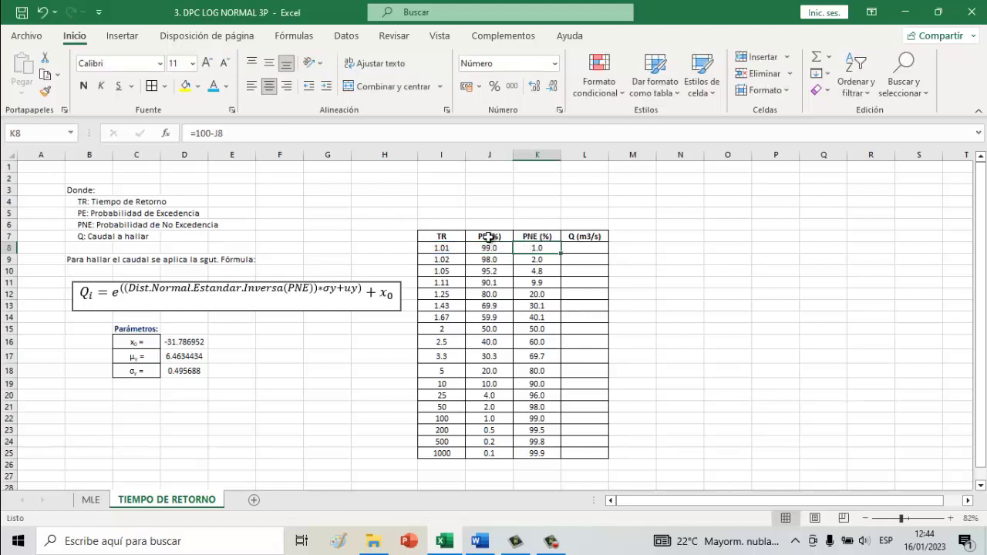
click(283, 138)
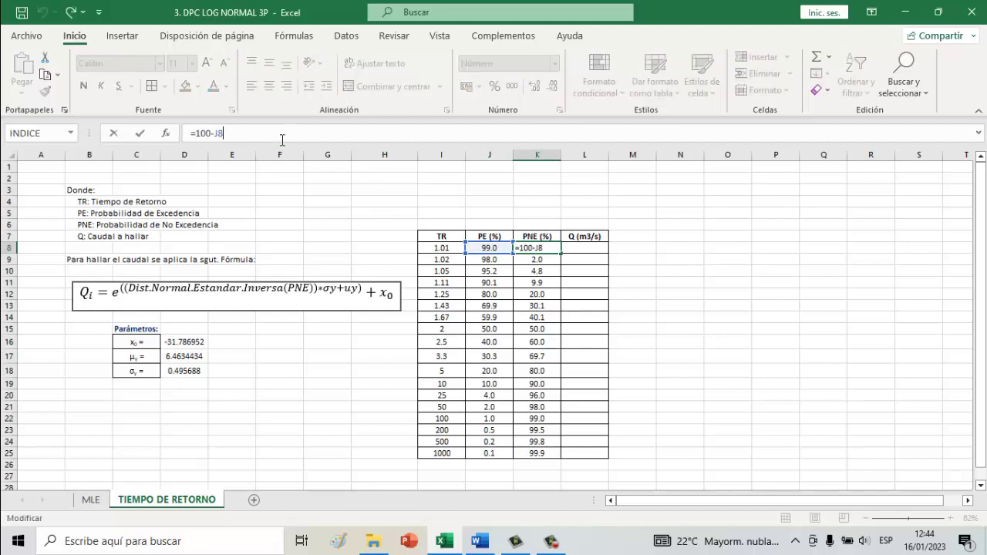
key(ctrl+Return)
- Start L8's Q formula as =DISTR.NORM.ESTAND.INV(K8)
click(287, 353)
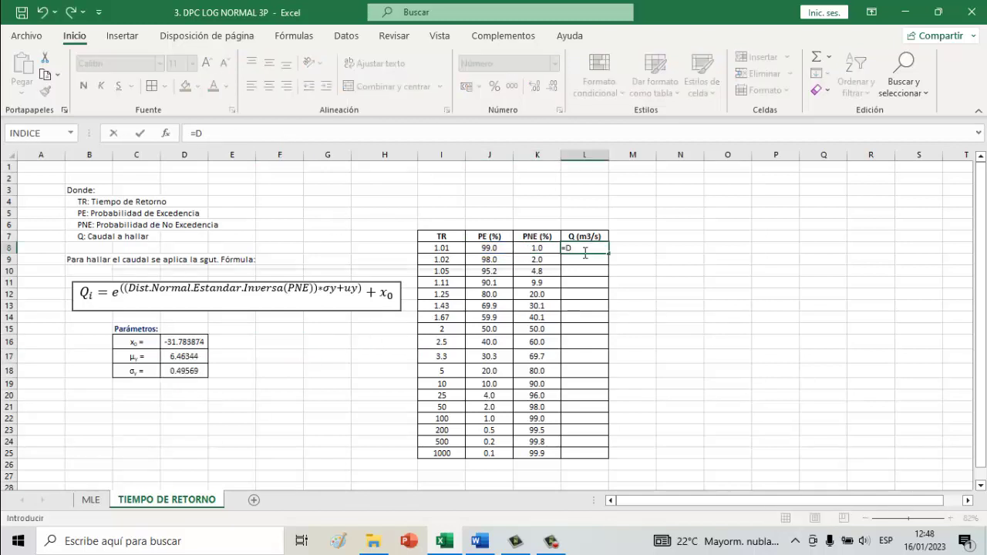
text(ISTR)
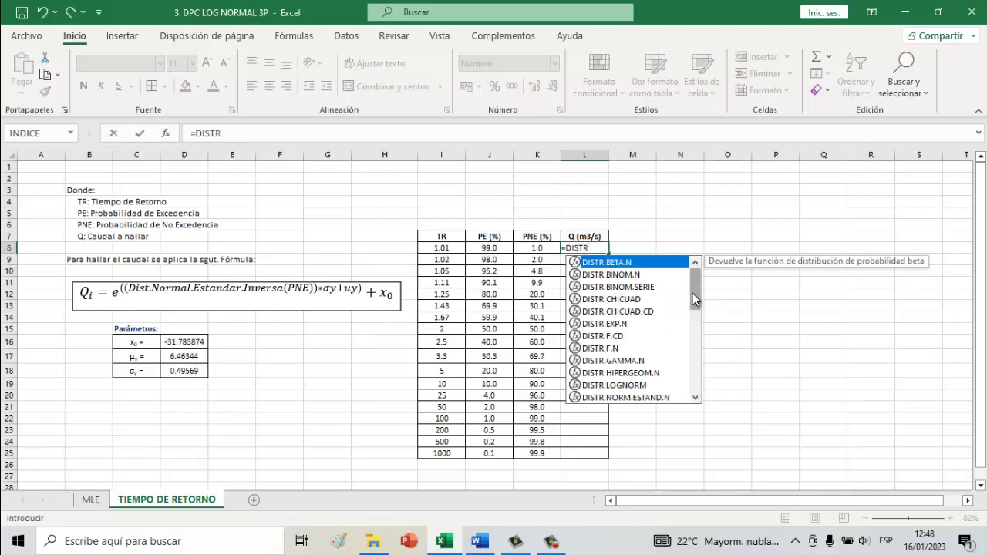
drag(693, 298, 694, 372)
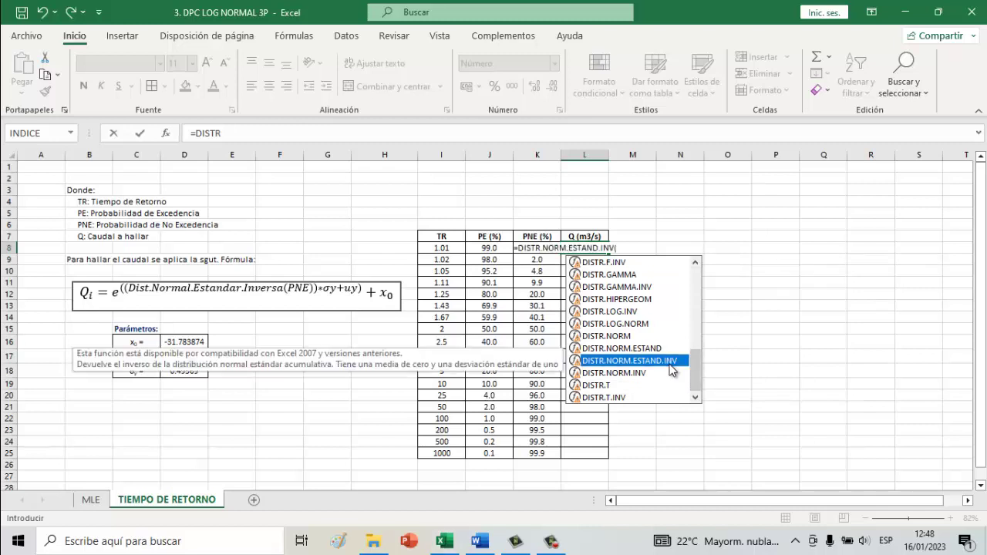
double_click(670, 361)
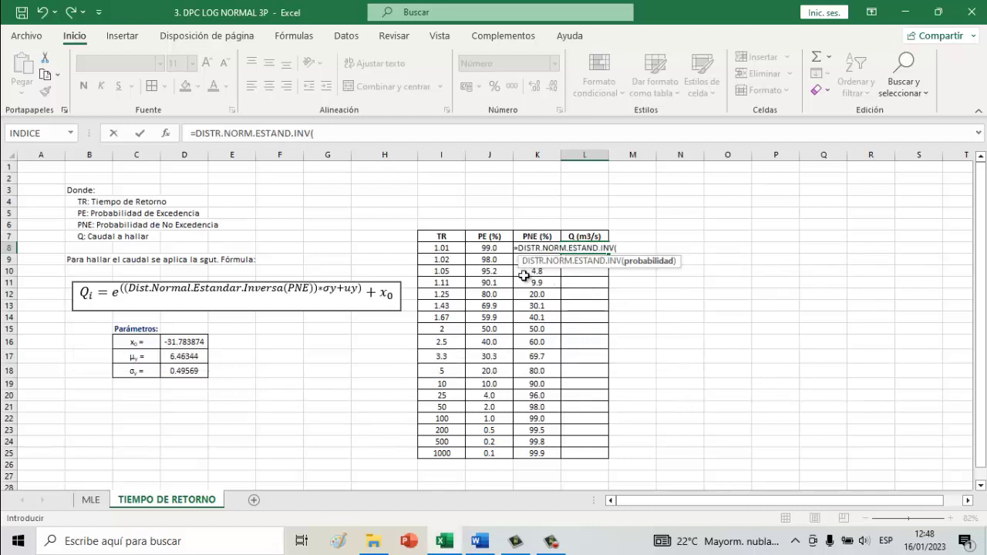
text(K8)
text())
key(Return)
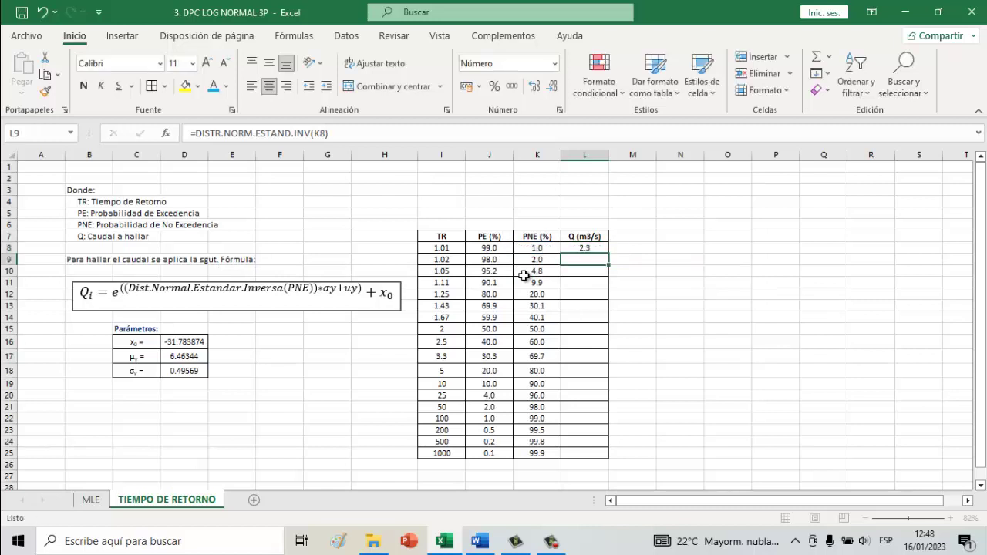
- Extend L8's formula to multiply by σy in D18 and add μy from D17
click(583, 248)
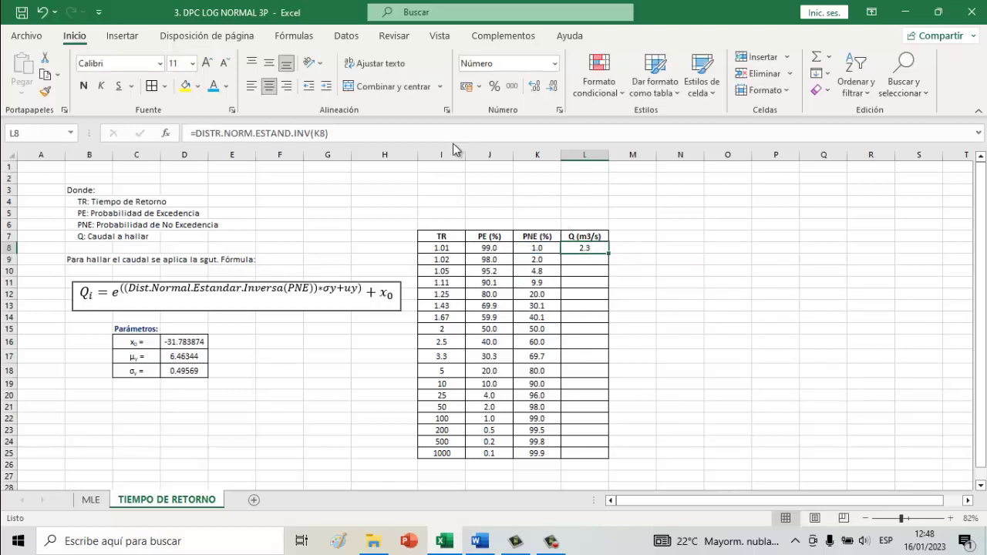
click(452, 135)
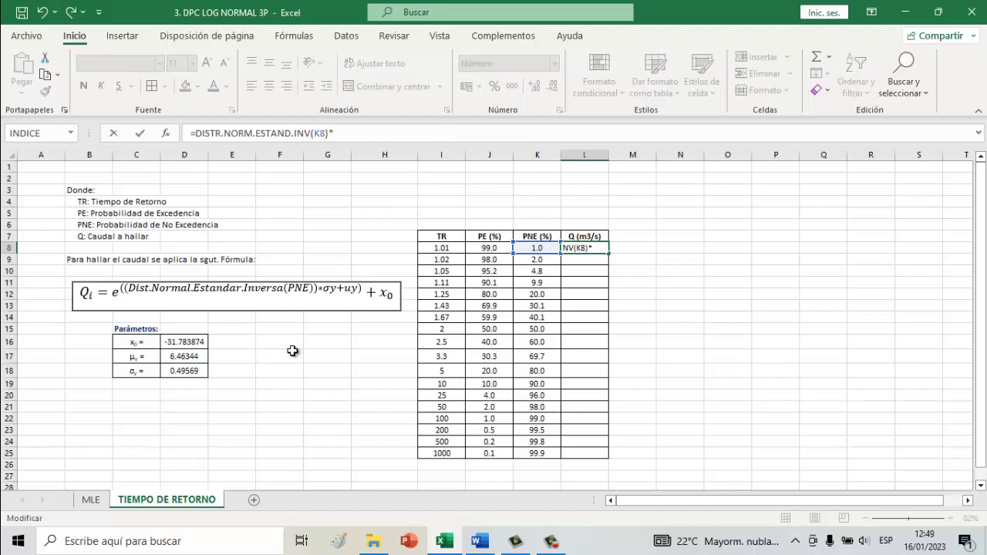
click(177, 373)
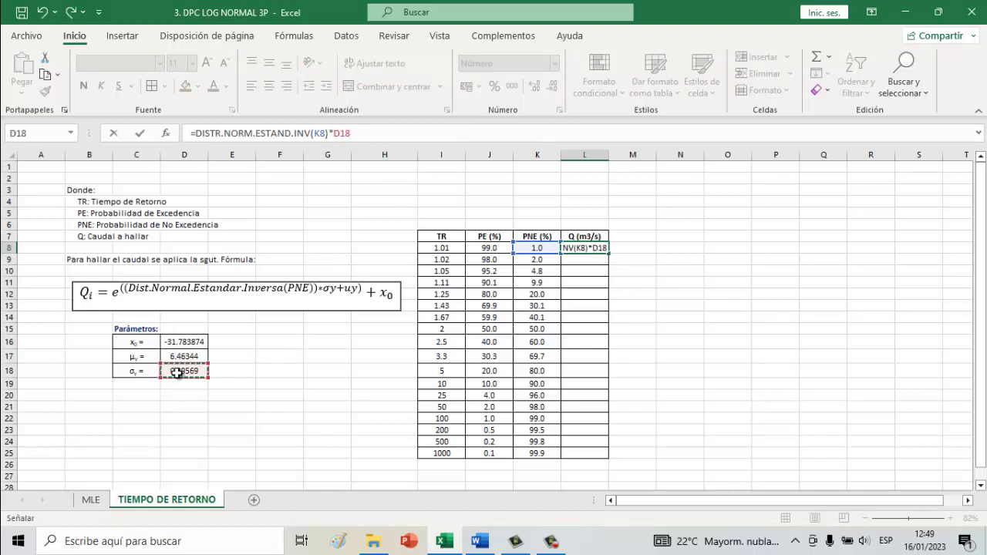
text(+)
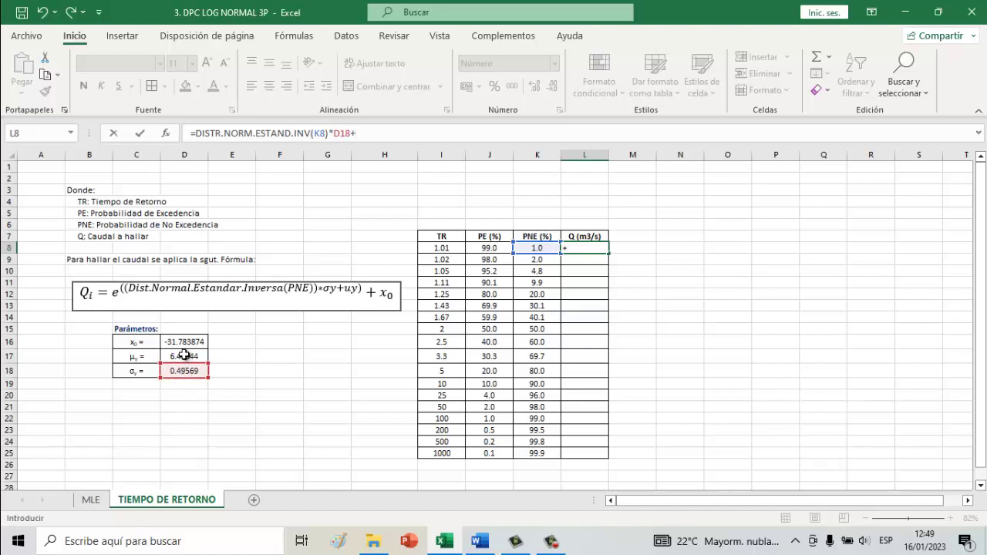
click(184, 354)
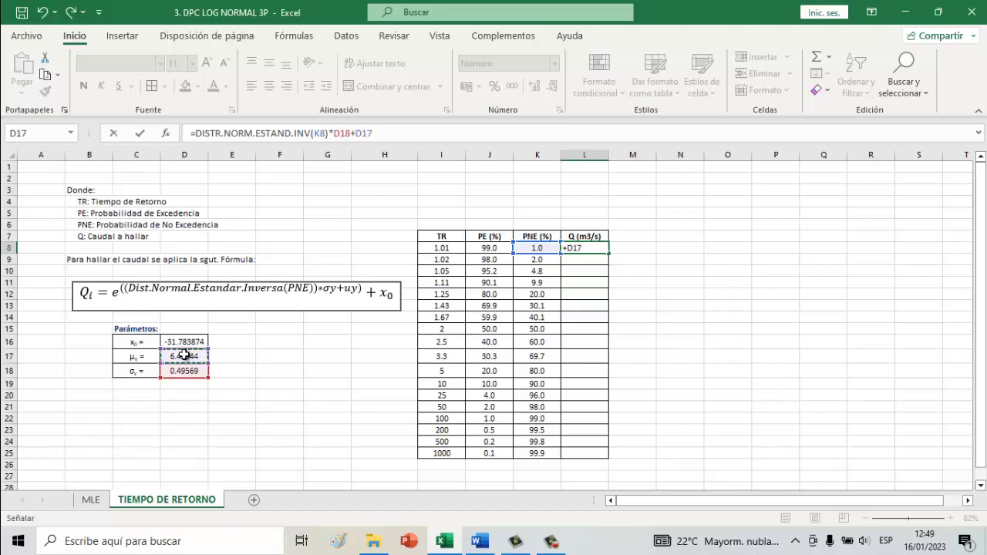
key(Return)
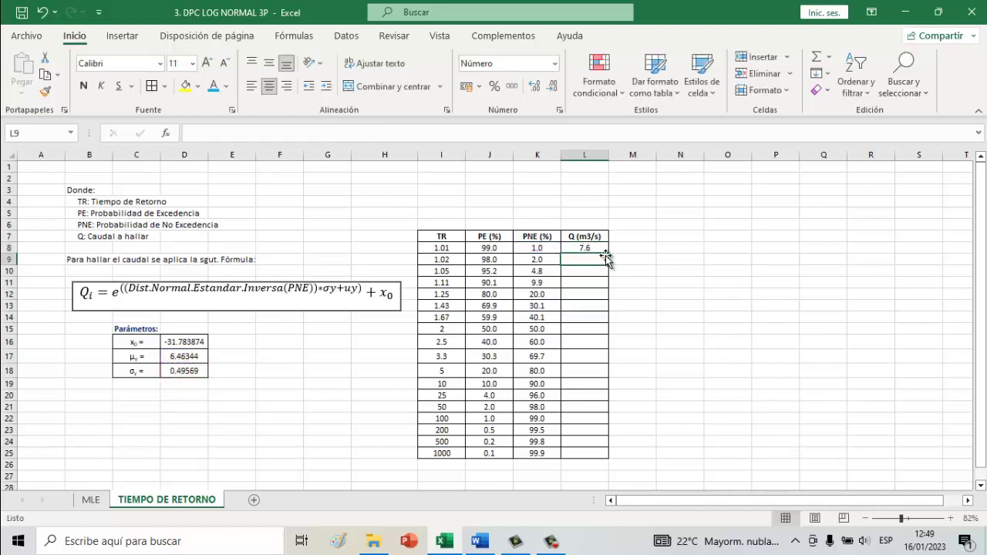
- Wrap L8's expression in EXP and add x0 from D16
click(594, 251)
click(249, 132)
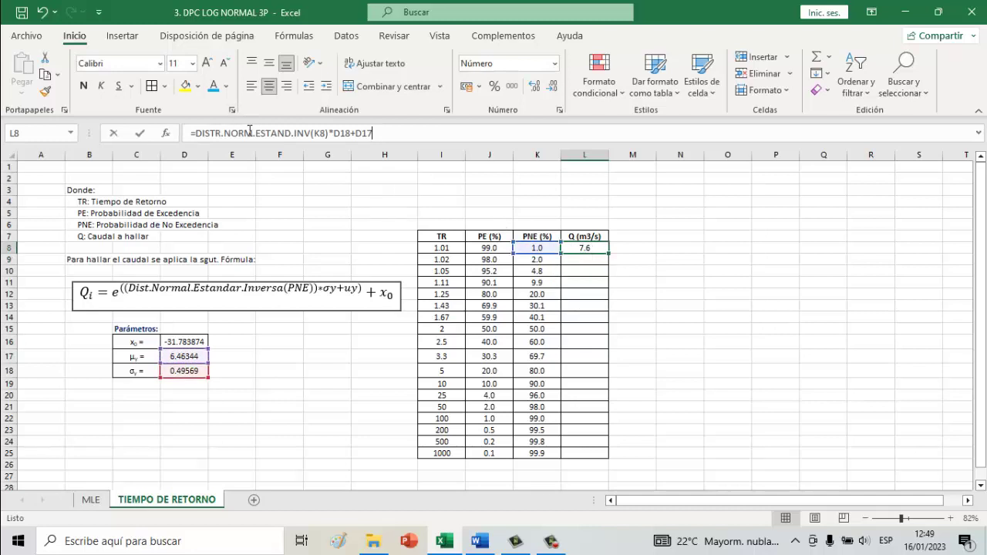
click(195, 134)
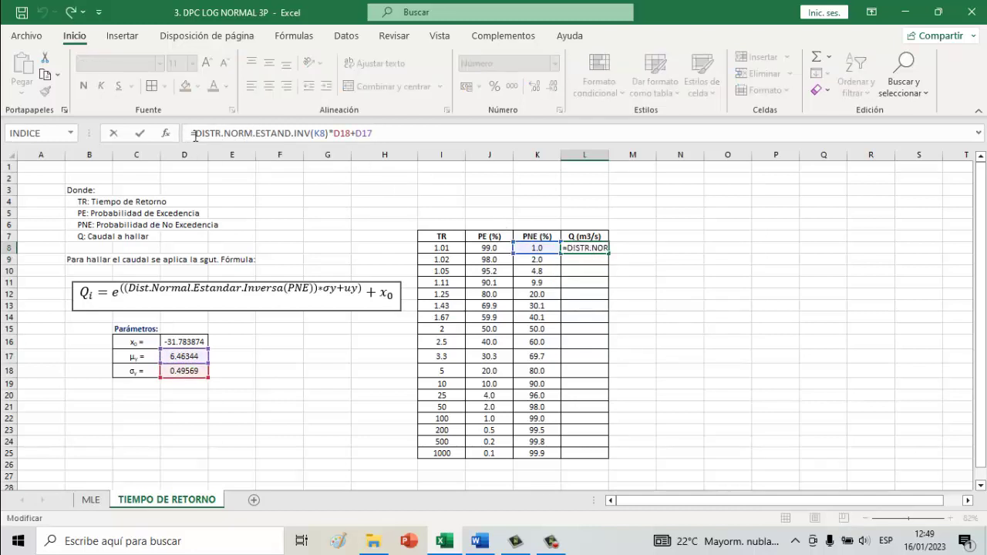
text(()
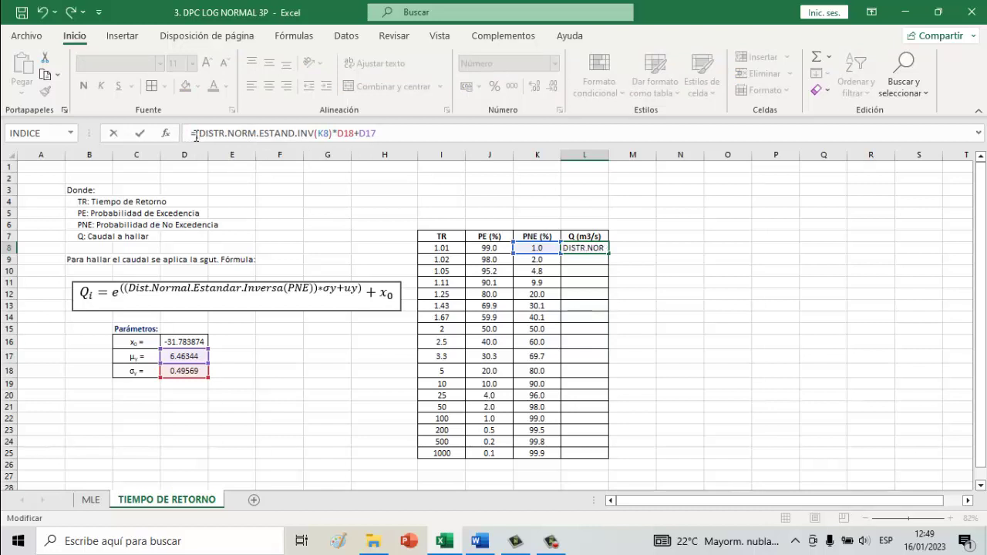
click(382, 133)
text(EX)
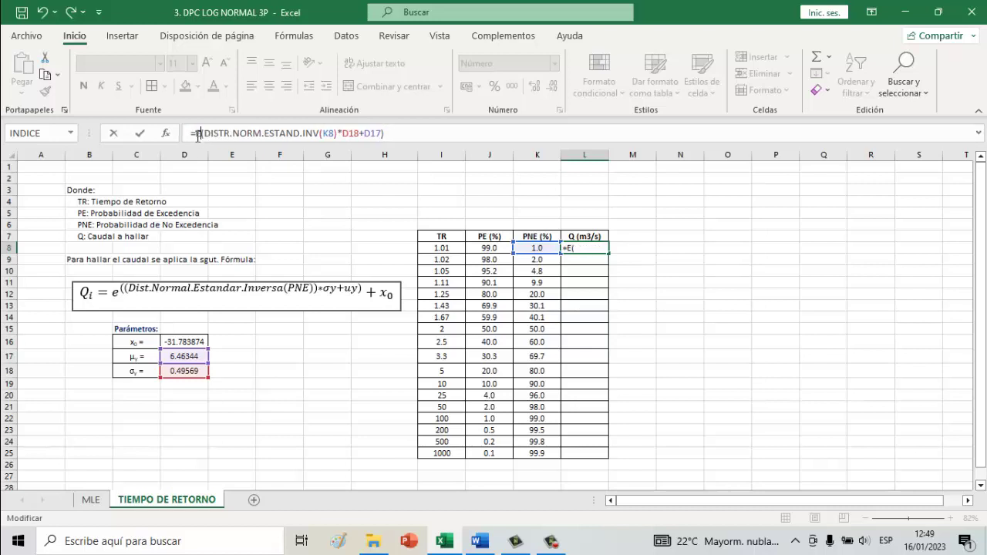
text(P)
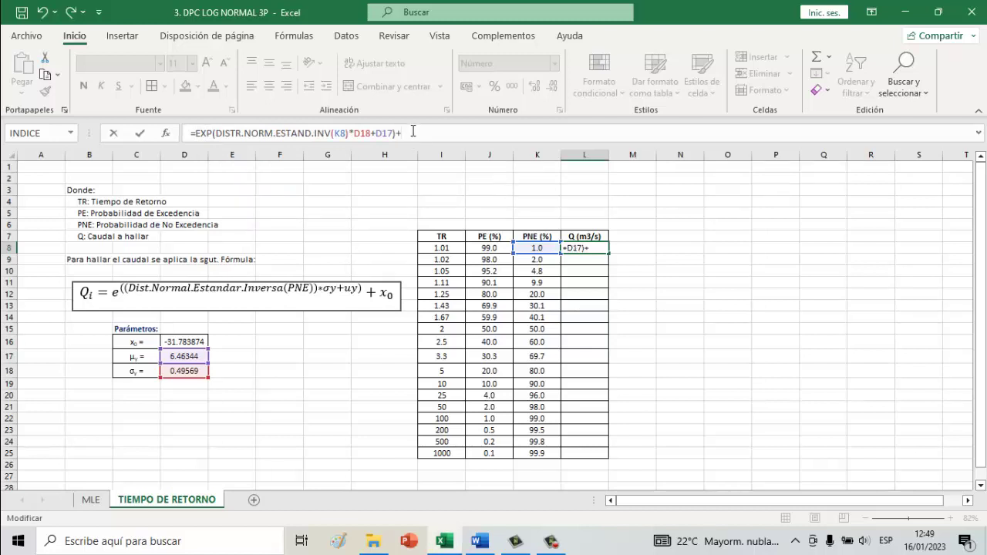
click(183, 345)
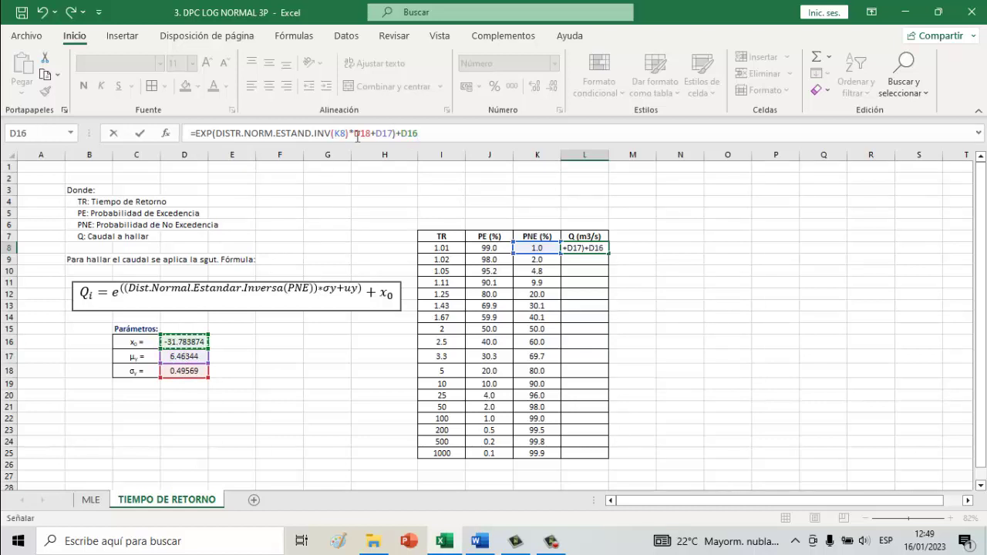
- Lock D18, D17 and D16 as $D$ references and change the K8 argument to K8/100
click(358, 134)
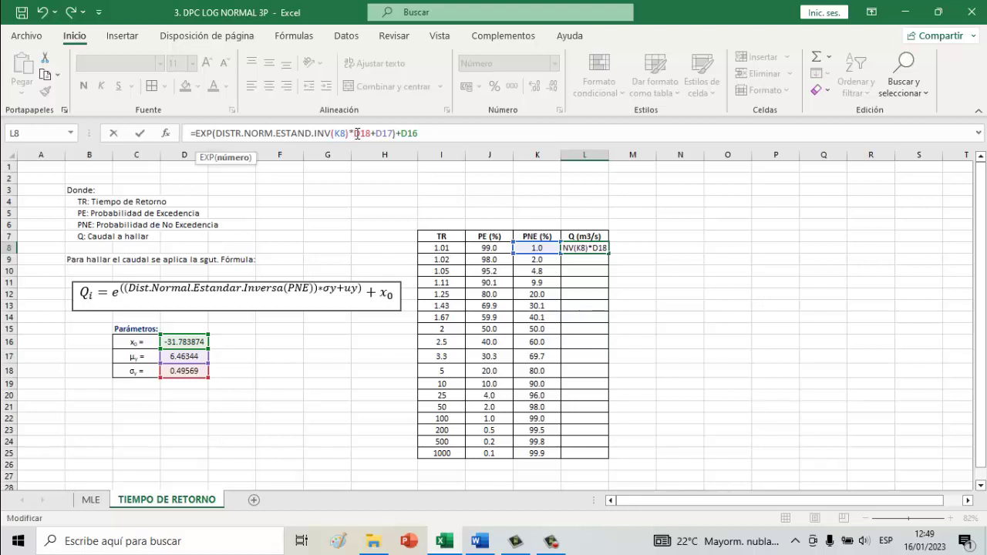
text($)
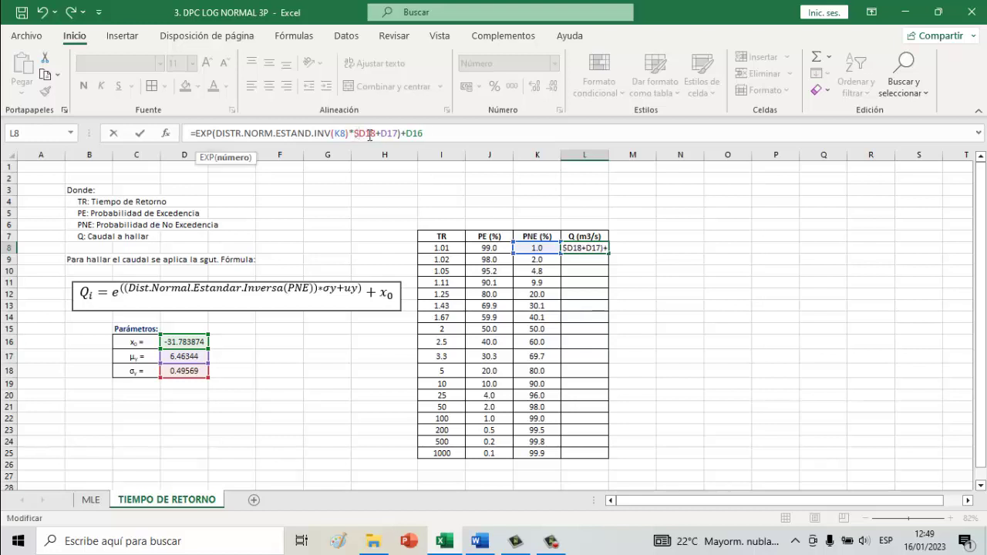
click(367, 134)
text($D)
text($)
click(399, 134)
text($D$)
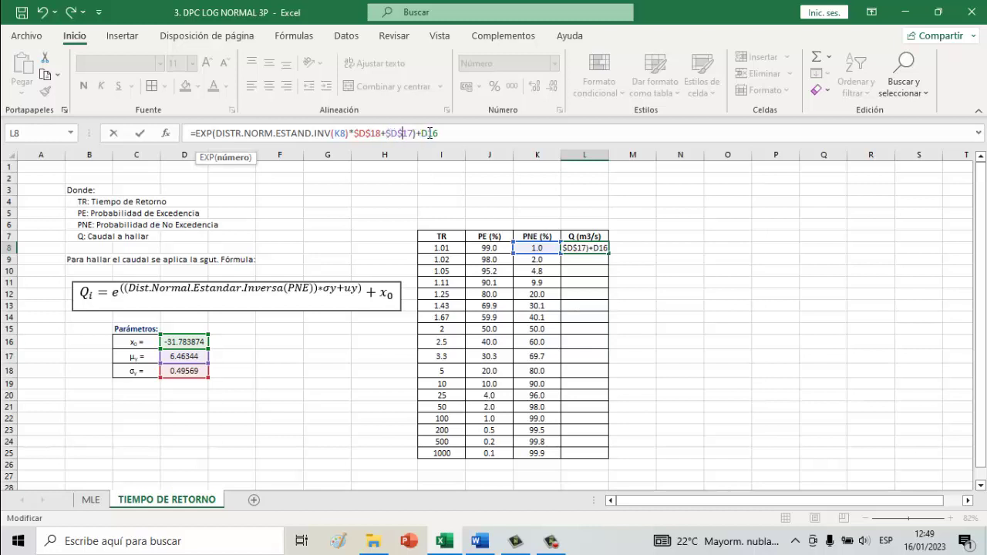
click(421, 133)
text($)
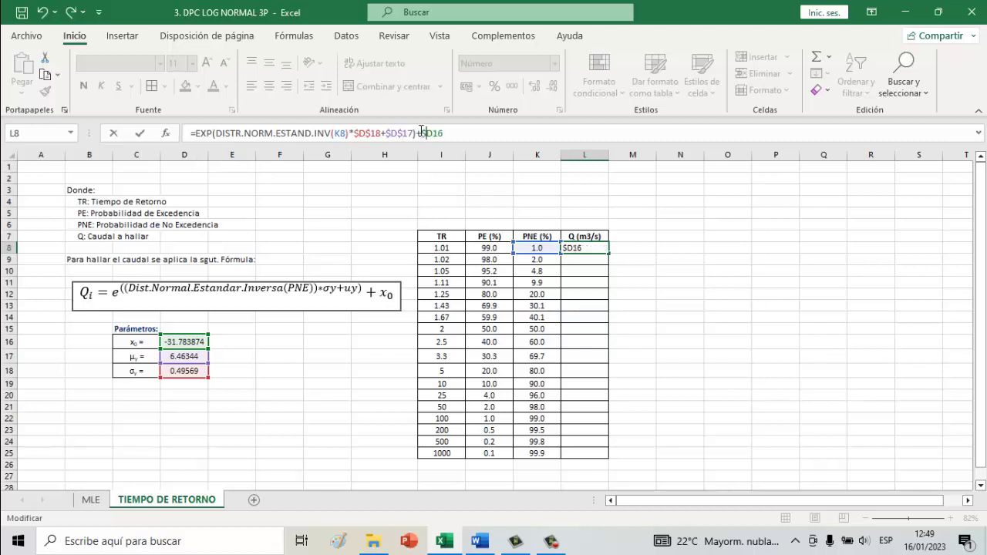
click(433, 133)
text($)
click(345, 133)
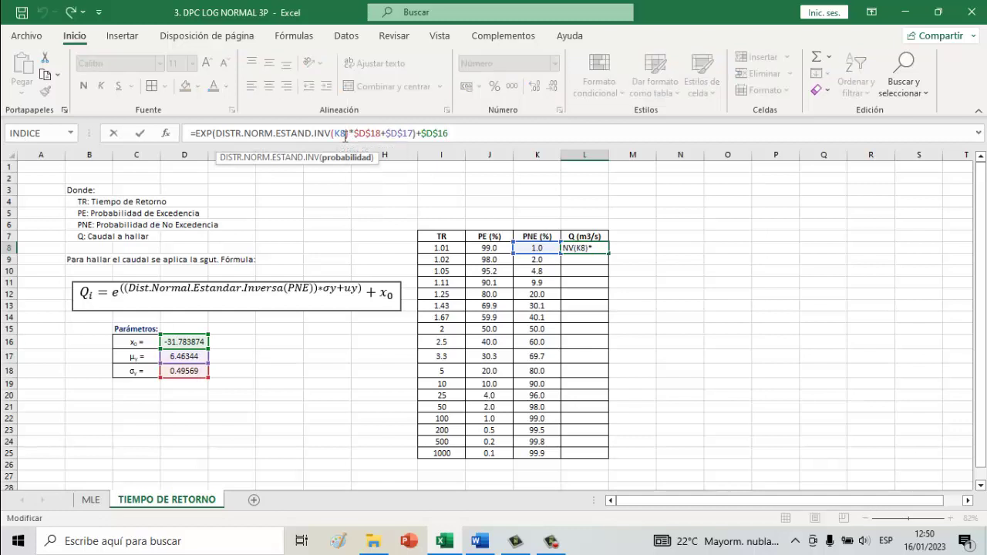
text(/1)
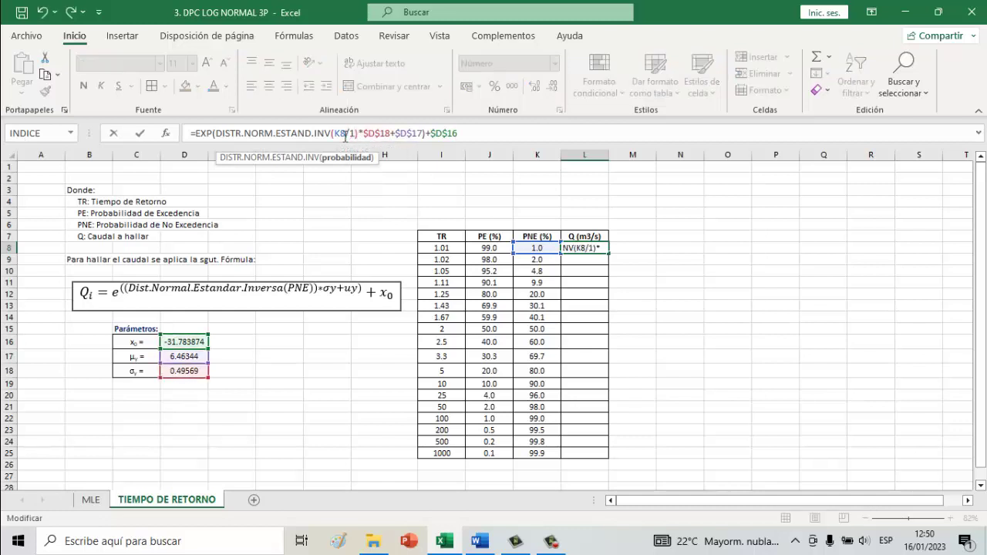
text(00)
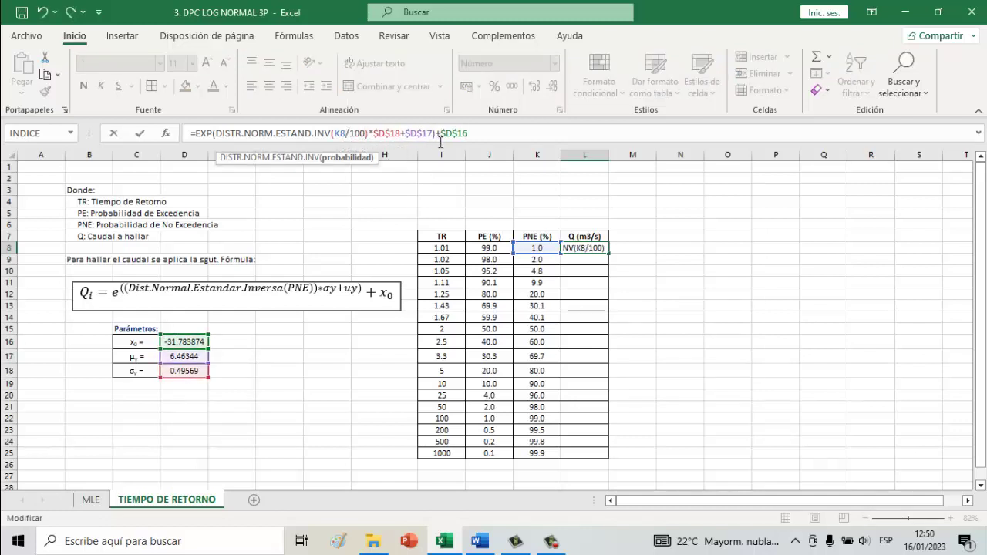
- Commit L8's Q formula and fill it down to L25, giving flows 170.3 to 2935.0
key(ctrl+Return)
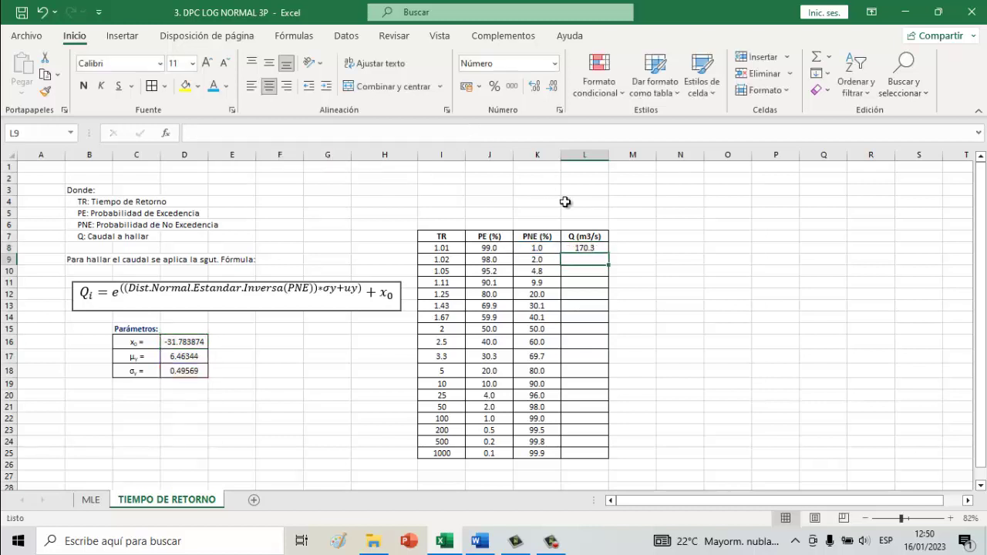
drag(609, 253, 600, 457)
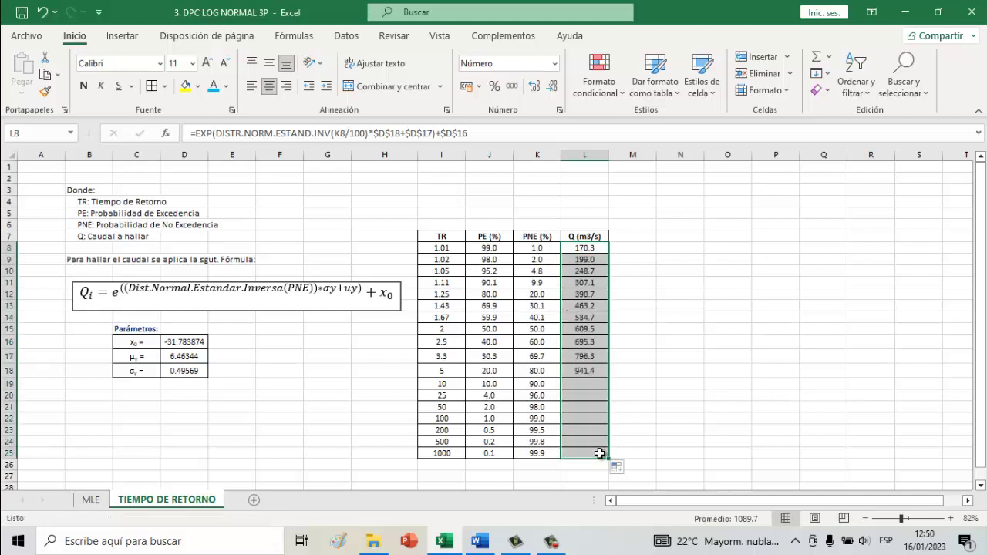
click(698, 284)
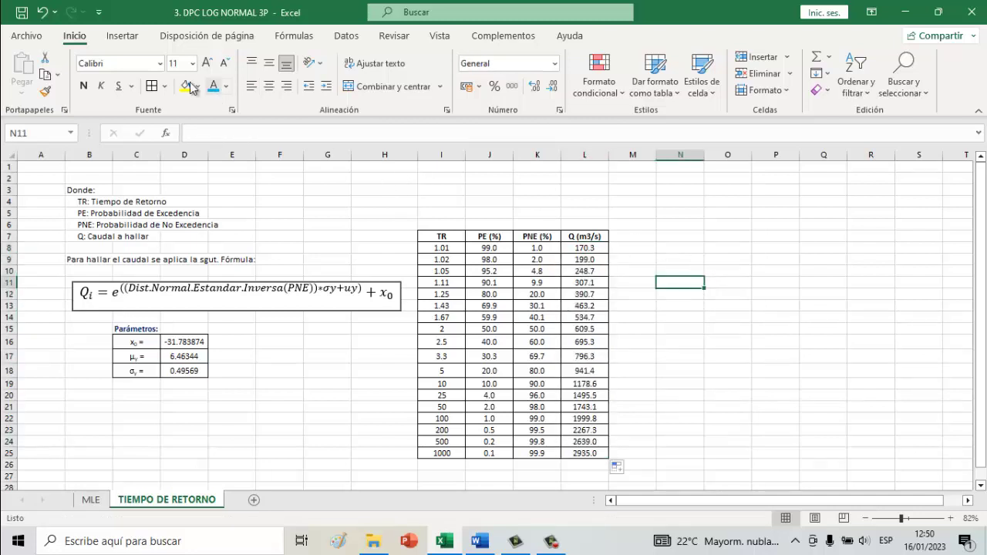
- Insert a blank scatter chart beside the table and open its Select Data Source dialog
click(123, 37)
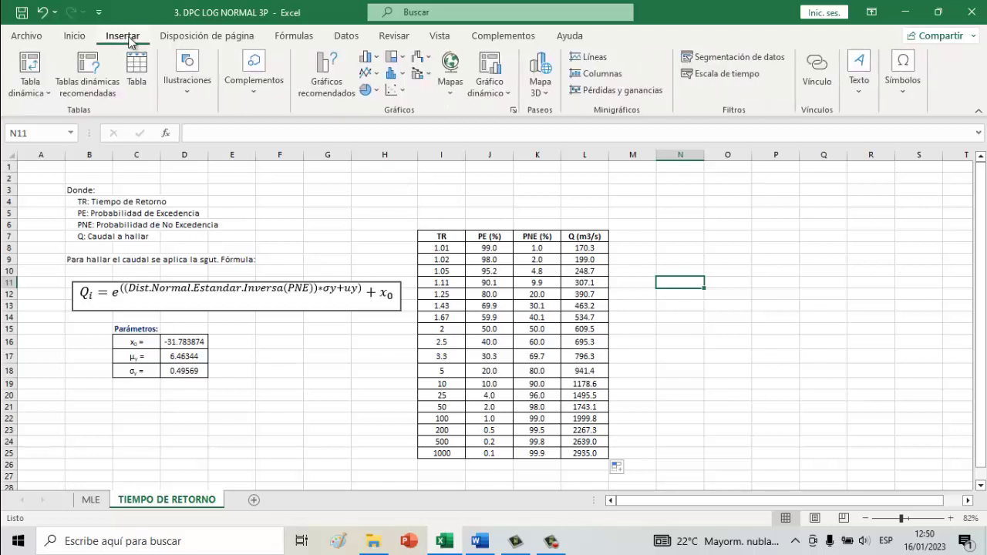
click(400, 94)
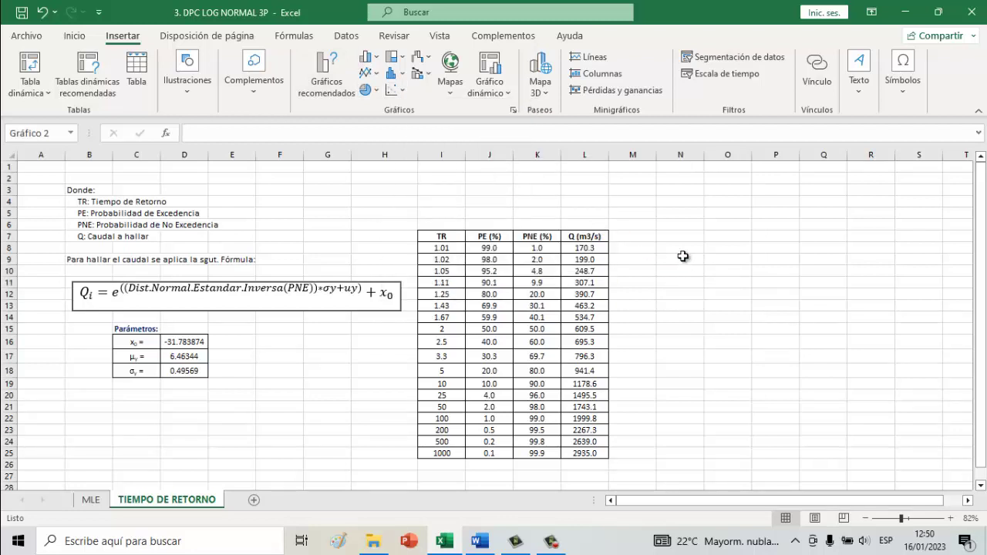
drag(530, 326, 825, 324)
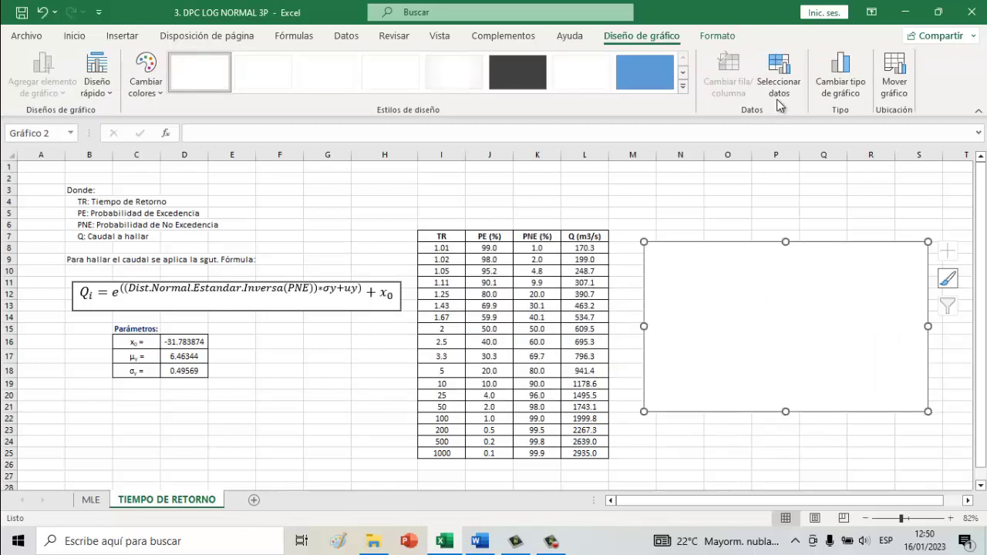
click(779, 85)
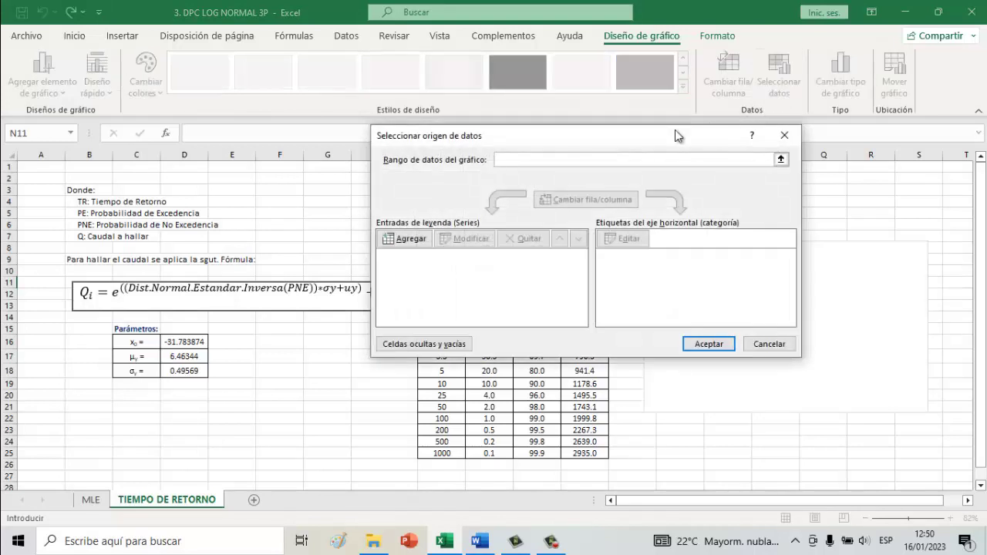
- Add series LN3 with X values I8:I25 (TR) and Y values L8:L25 (Q)
click(401, 240)
text(LN3)
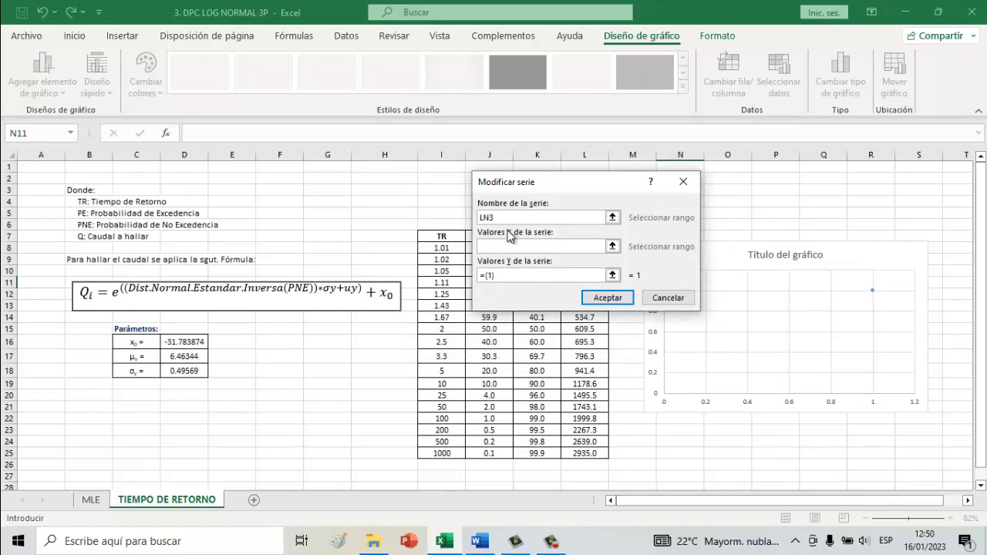
click(487, 246)
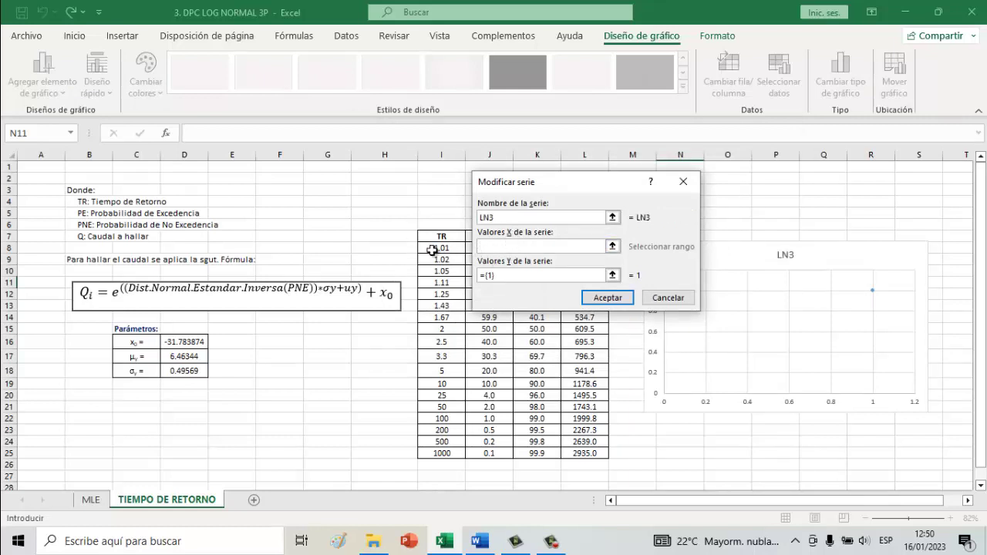
drag(442, 248, 428, 454)
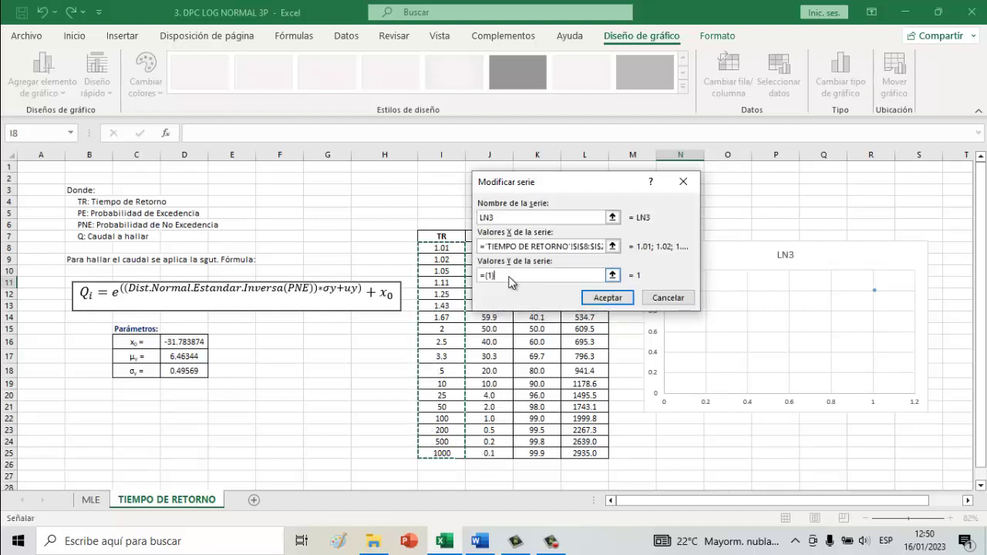
click(510, 276)
key(BackSpace)
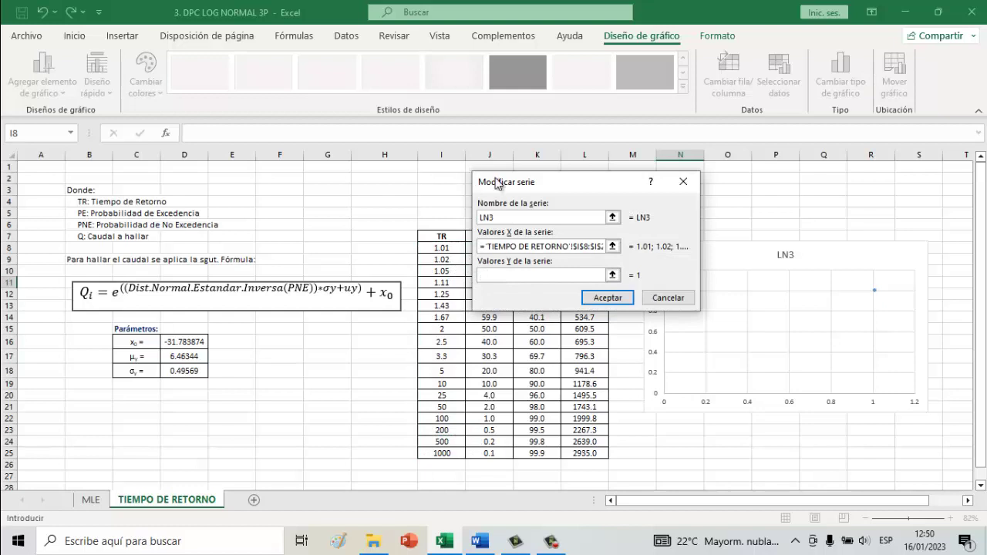
drag(537, 184, 684, 123)
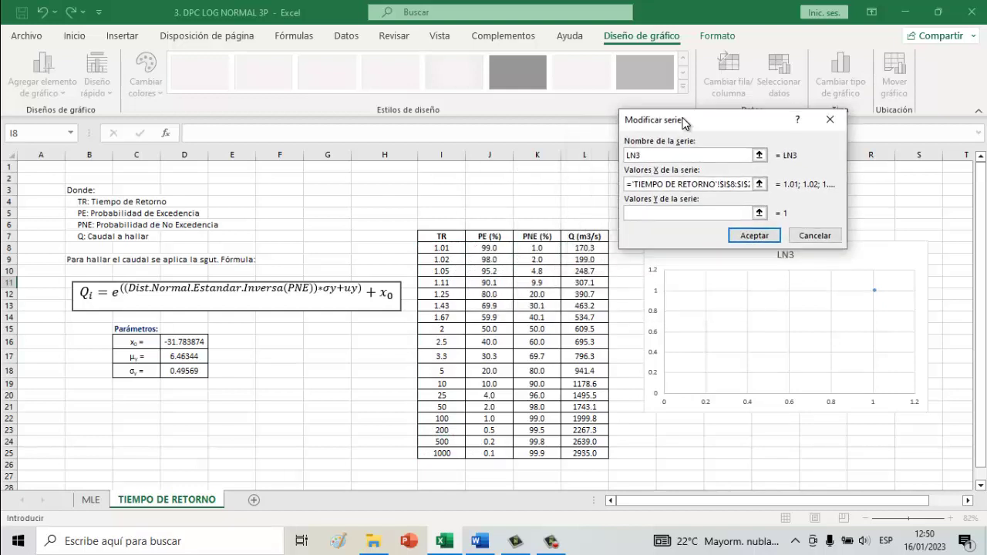
drag(588, 247, 583, 454)
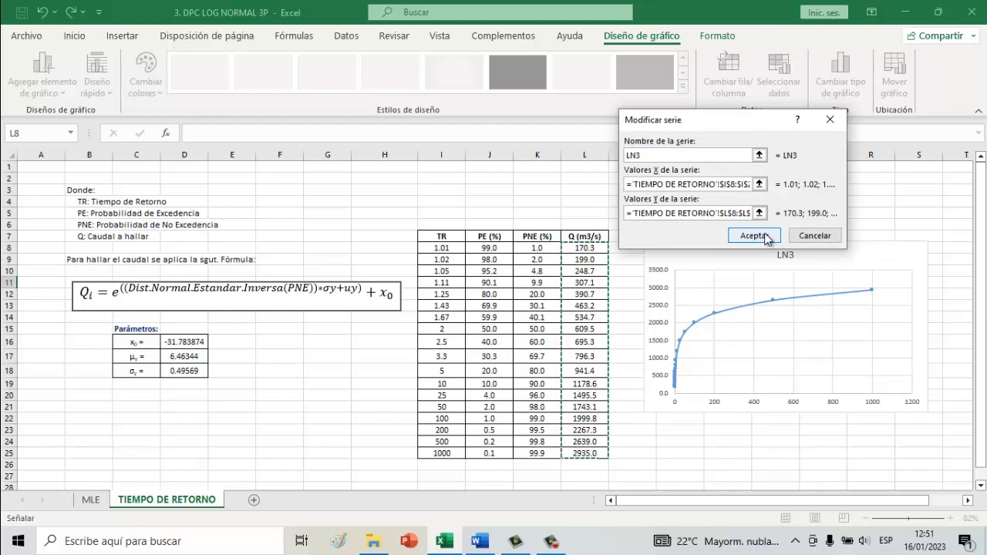
click(768, 238)
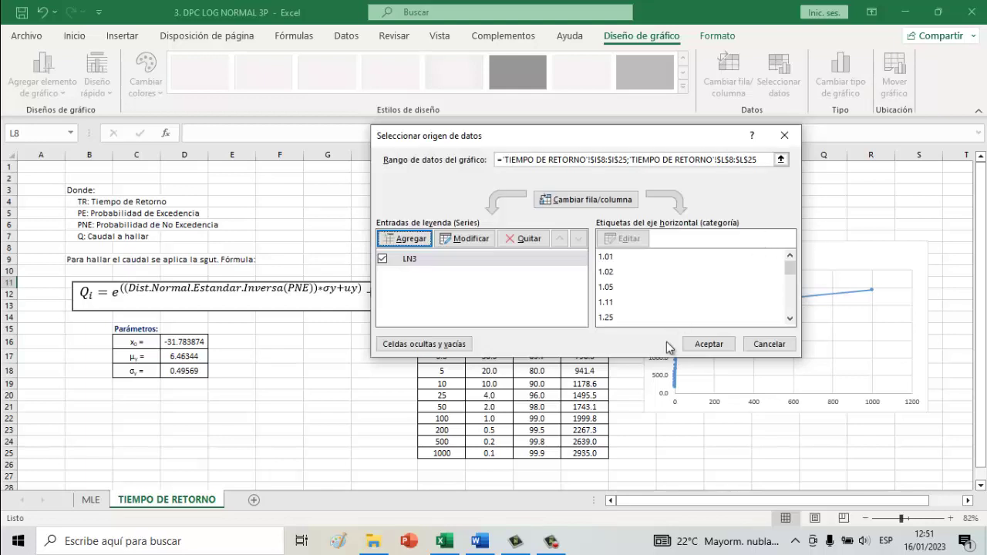
click(708, 345)
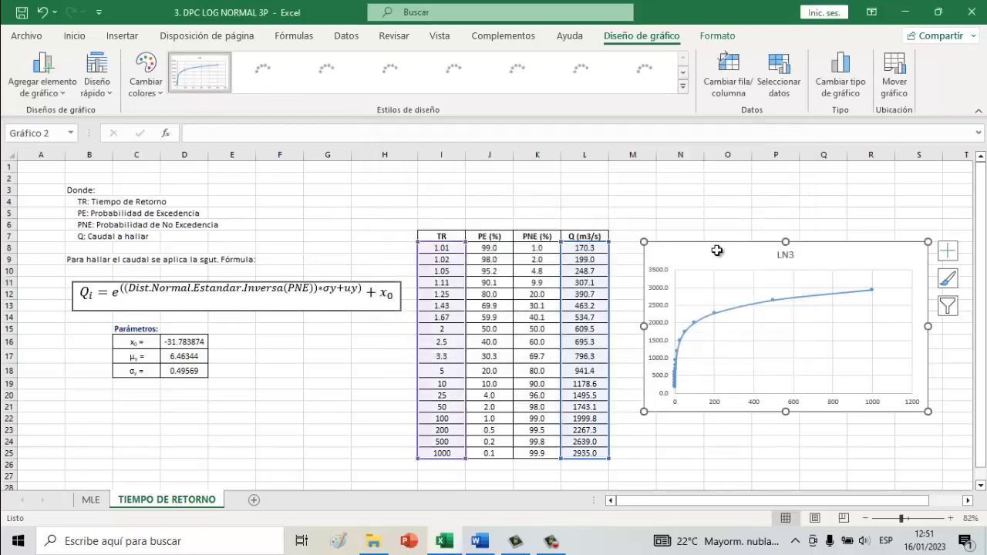
key(Escape)
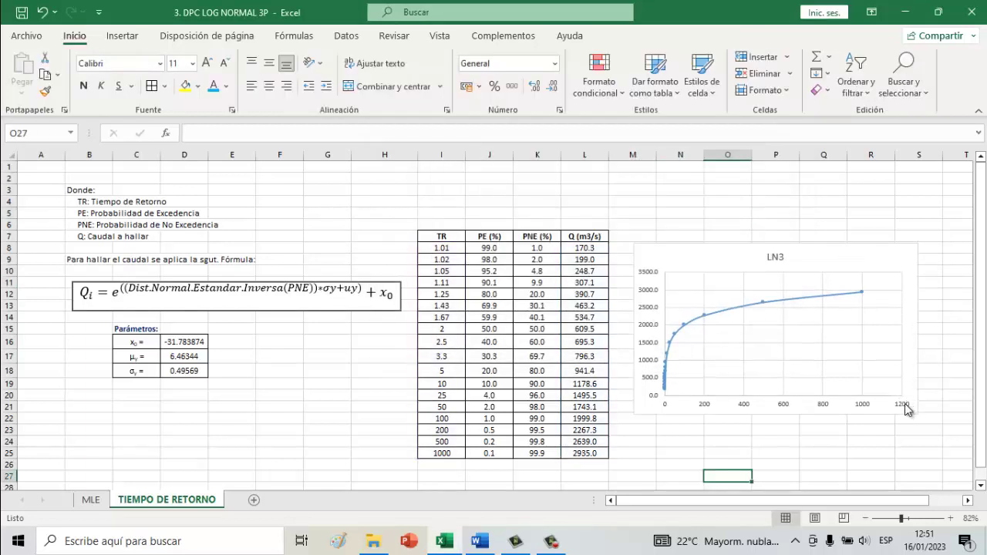
- Switch the horizontal TR axis to a base-10 logarithmic scale spanning 1 to 1000
click(905, 406)
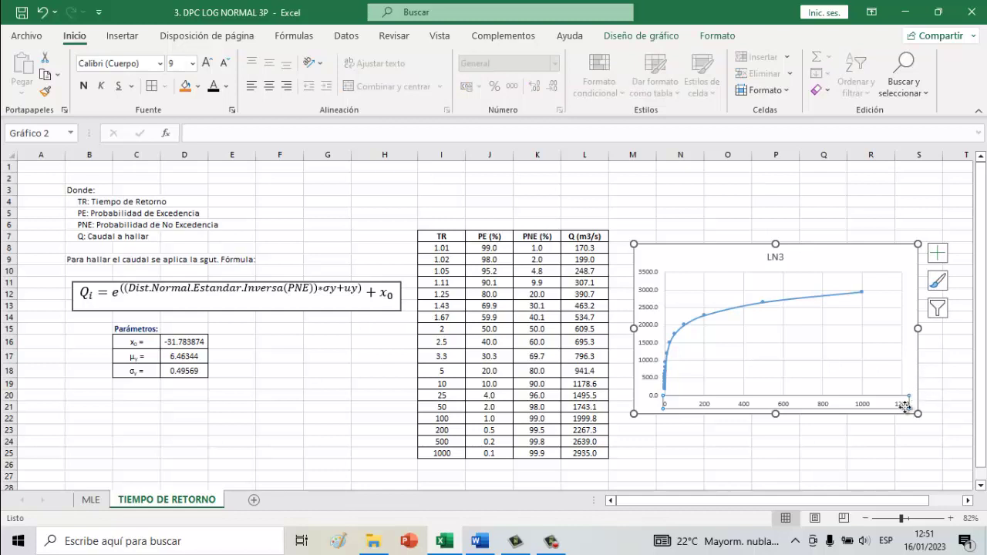
right_click(906, 407)
key(Escape)
double_click(895, 405)
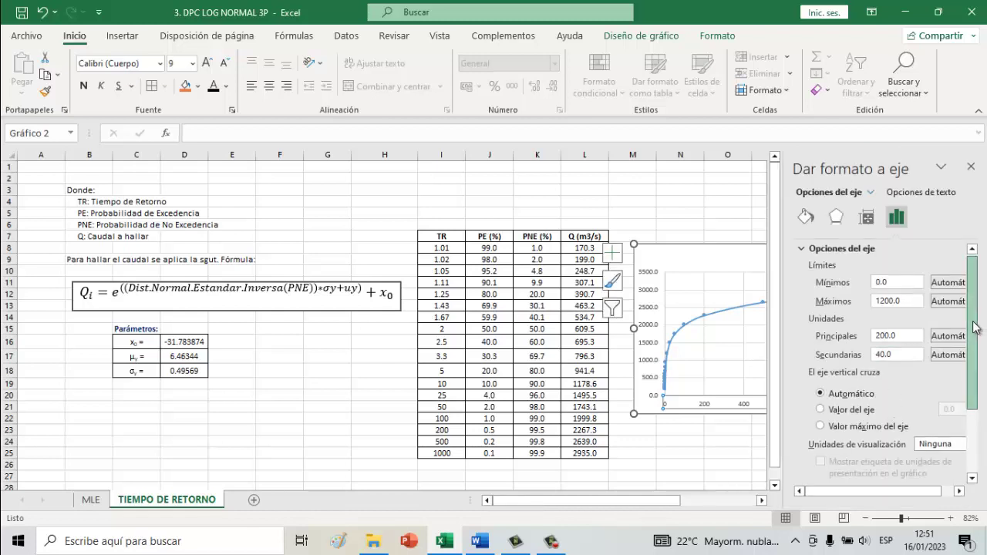
drag(972, 318, 972, 389)
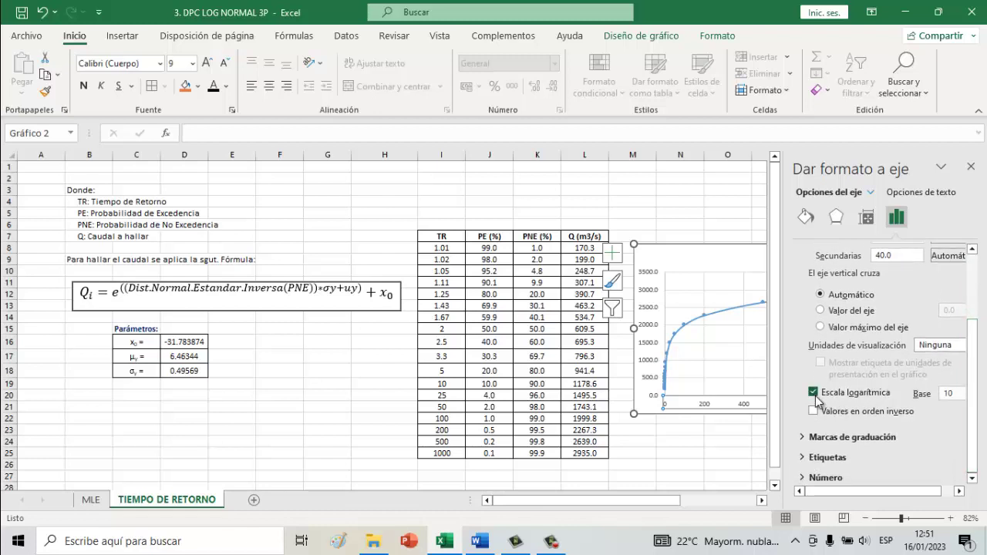
click(711, 452)
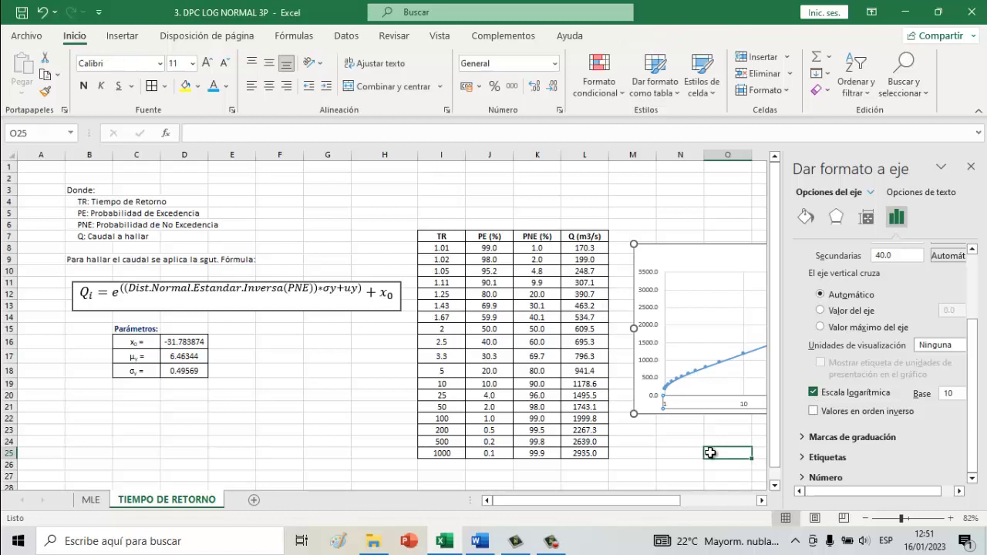
click(971, 168)
click(841, 481)
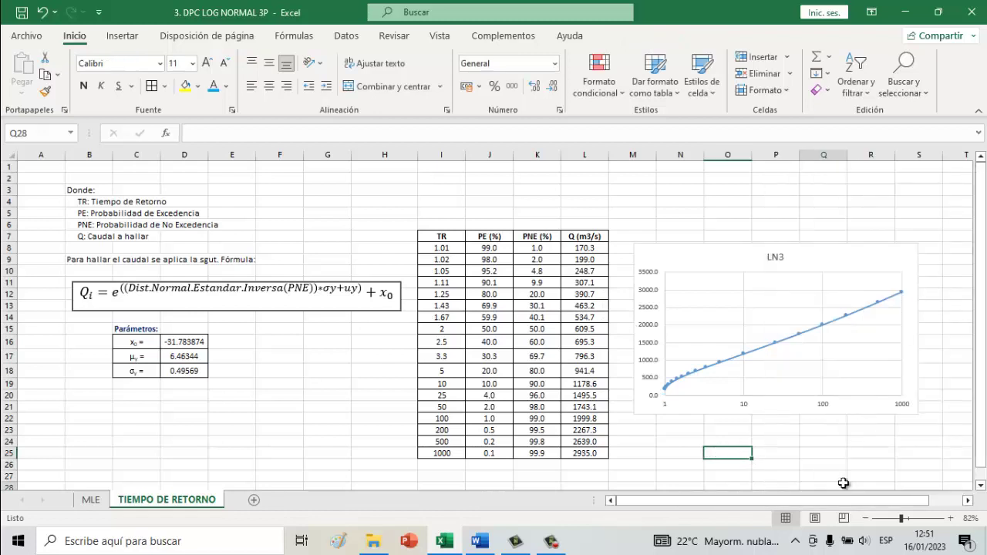
click(762, 454)
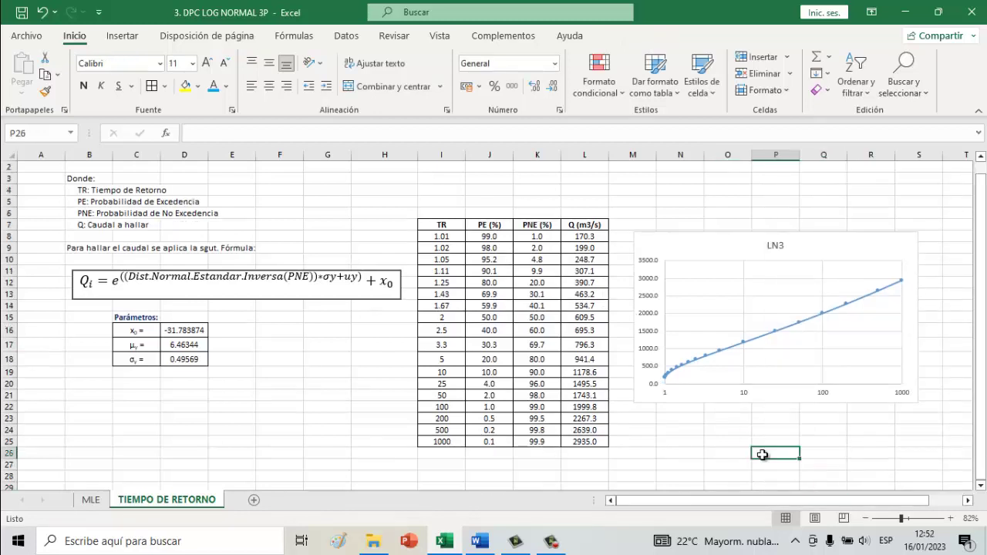
- Apply the dark glowing-line chart style to the LN3 chart and zoom the sheet to 100%
click(818, 238)
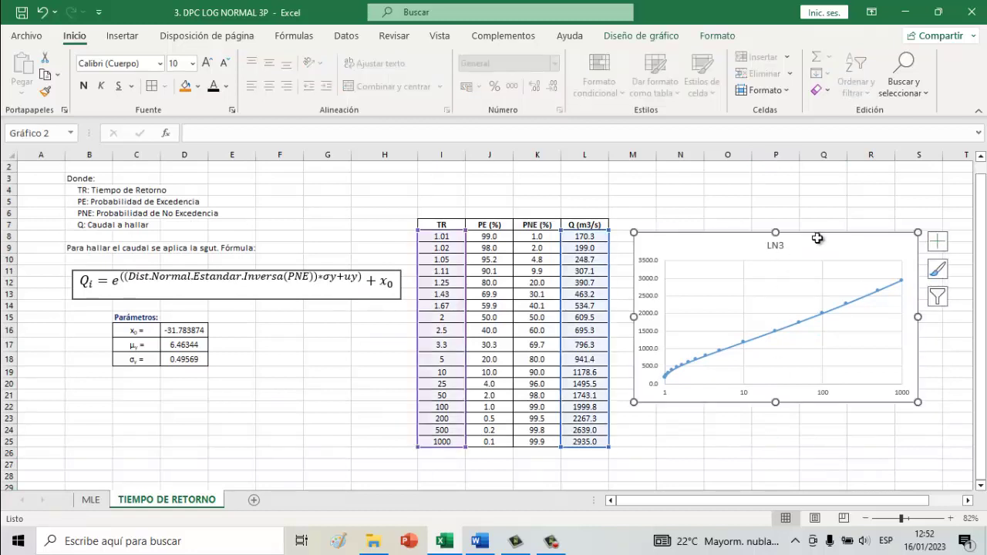
click(617, 43)
click(527, 79)
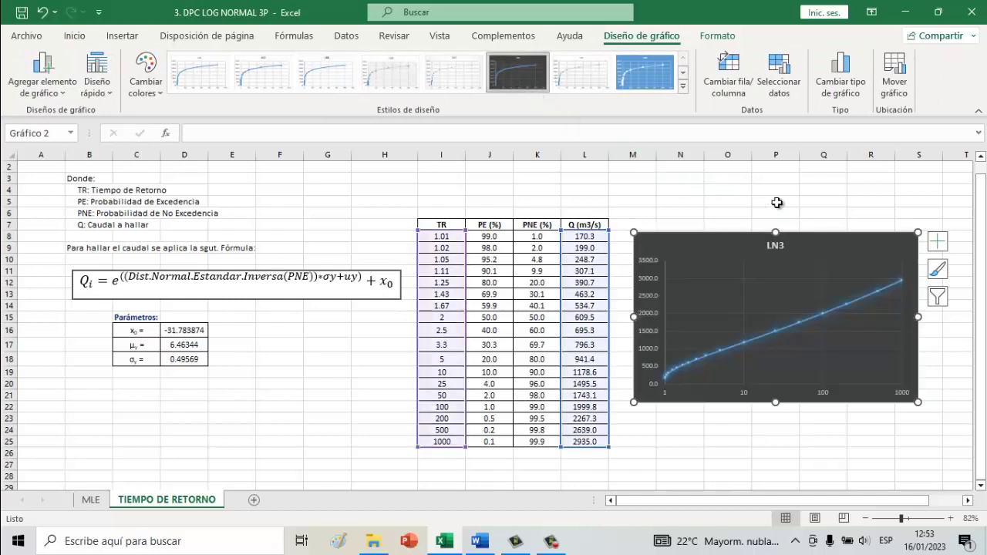
click(766, 429)
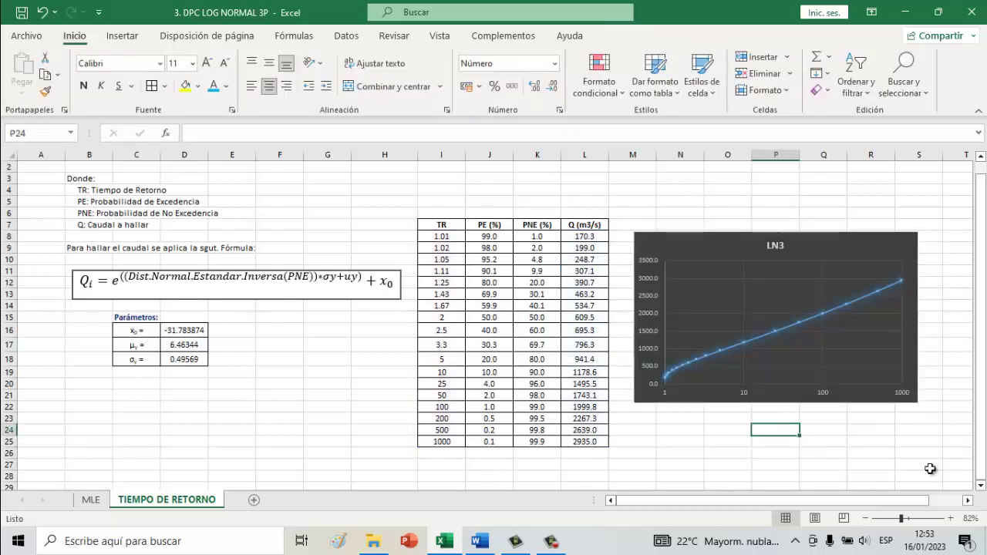
click(952, 518)
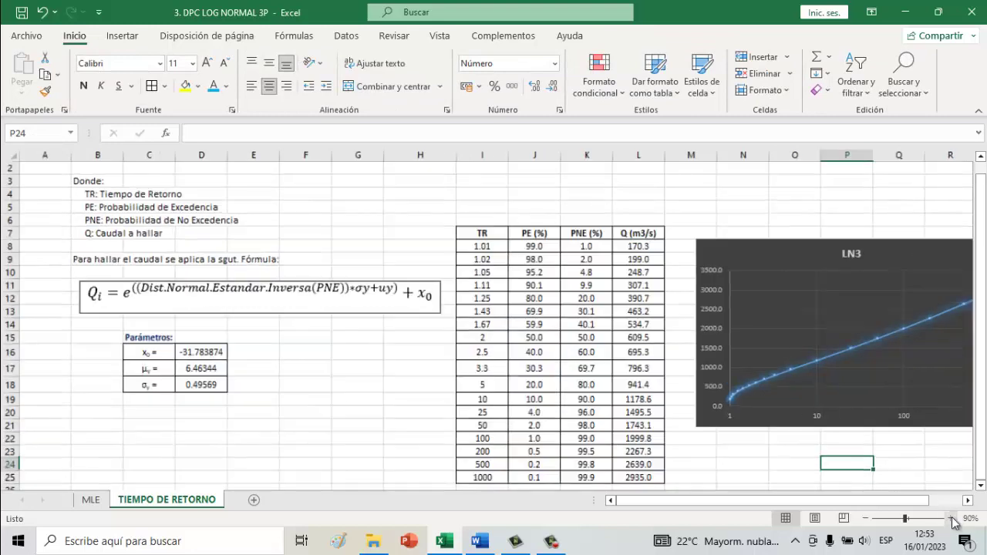
click(952, 518)
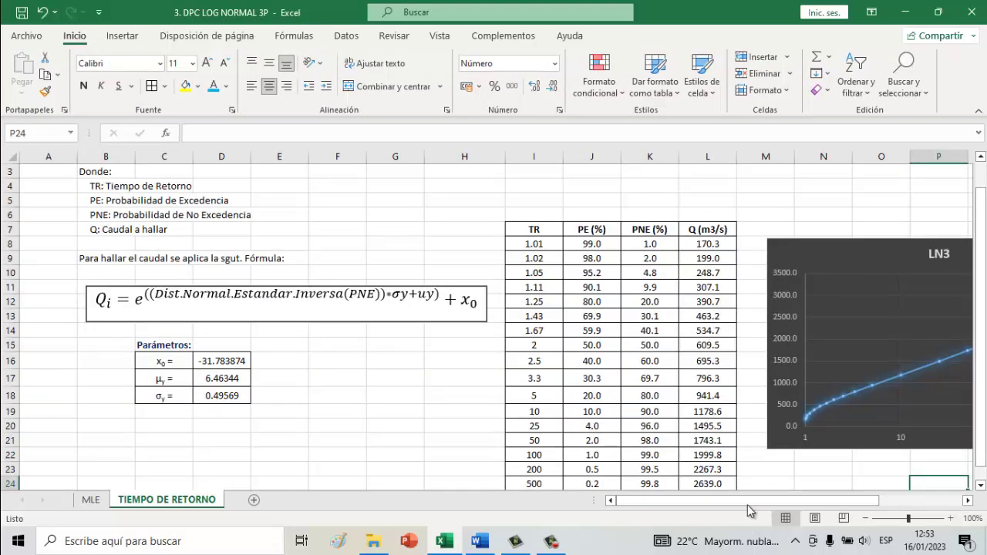
mouse_move(753, 501)
mouse_down()
mouse_move(855, 484)
mouse_move(879, 466)
mouse_up()
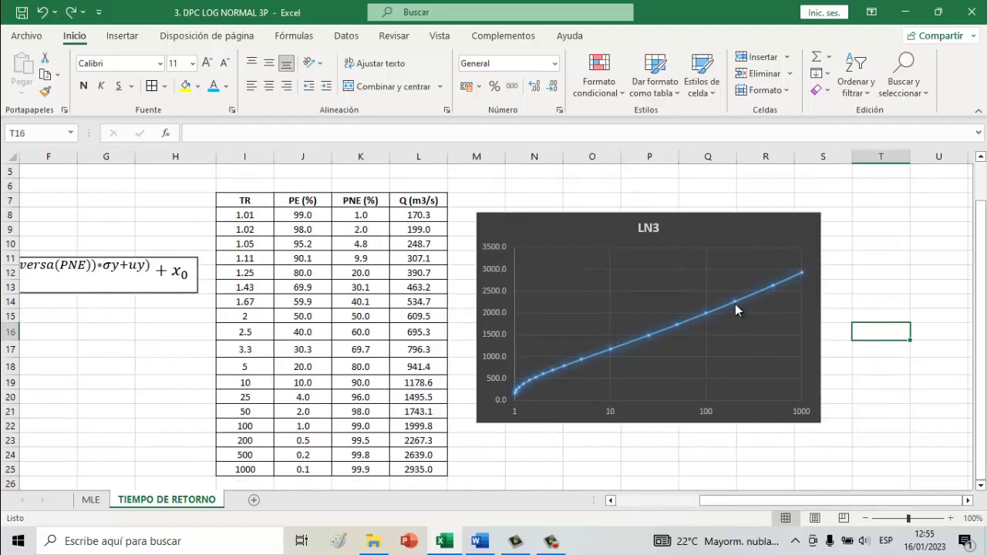
- Open the LN3 series formatting pane at its marker fill and line settings
click(734, 302)
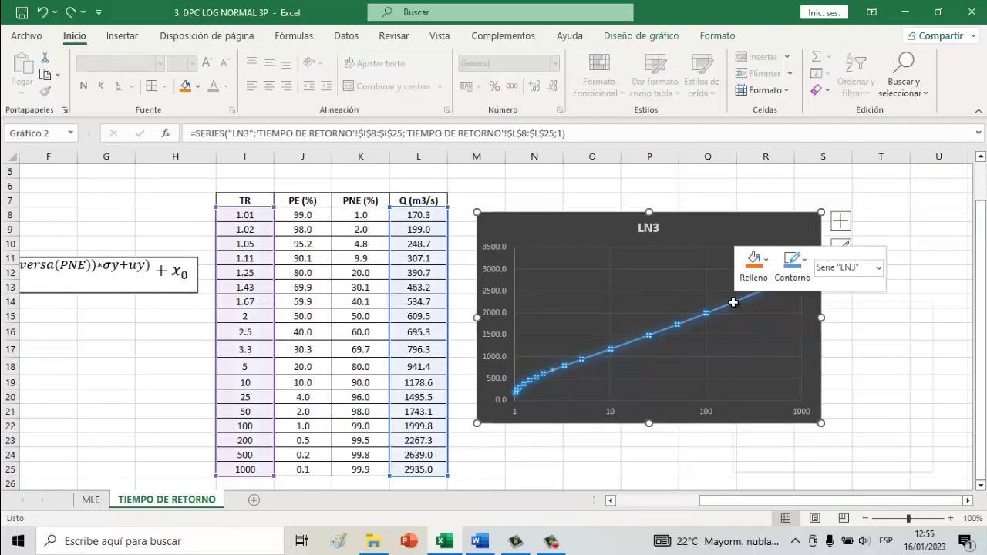
right_click(734, 303)
click(769, 460)
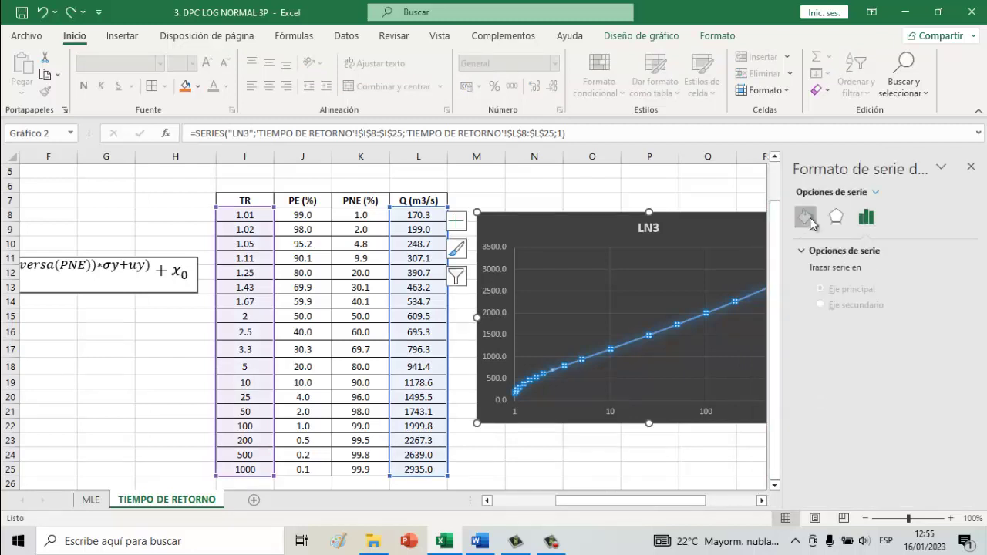
click(809, 220)
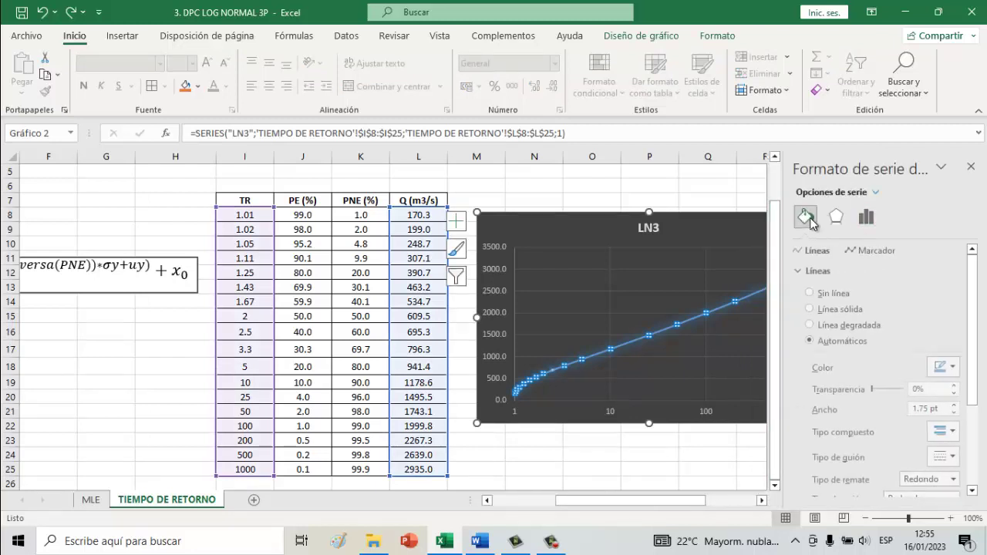
click(888, 253)
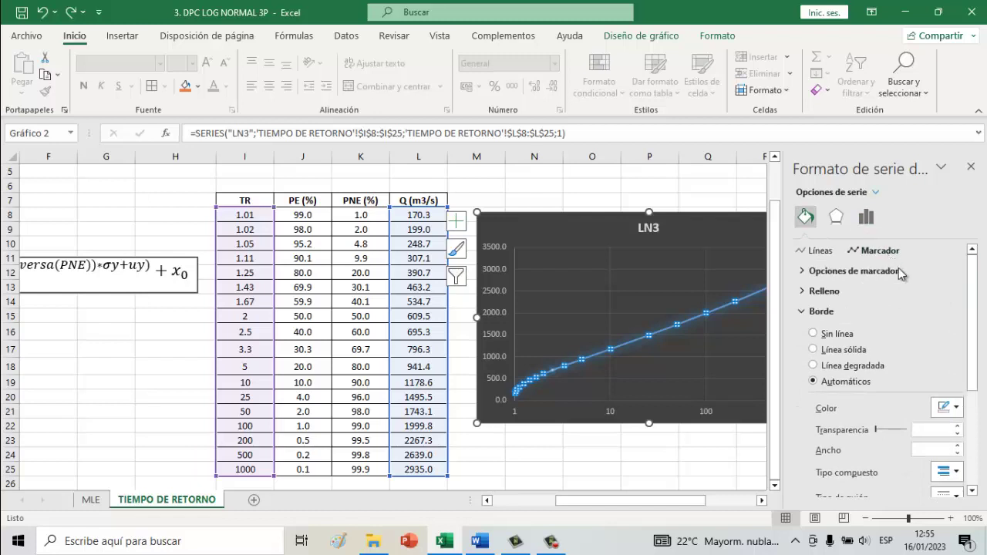
scroll(974, 353, down, 2)
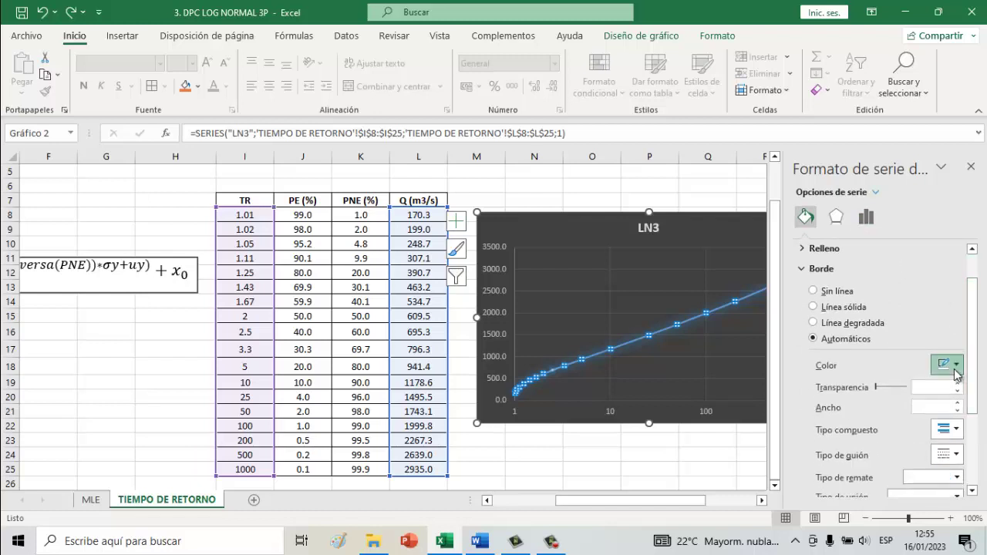
- Give the LN3 markers a solid red border widened toward 2 pt, then close the pane
click(947, 369)
click(882, 324)
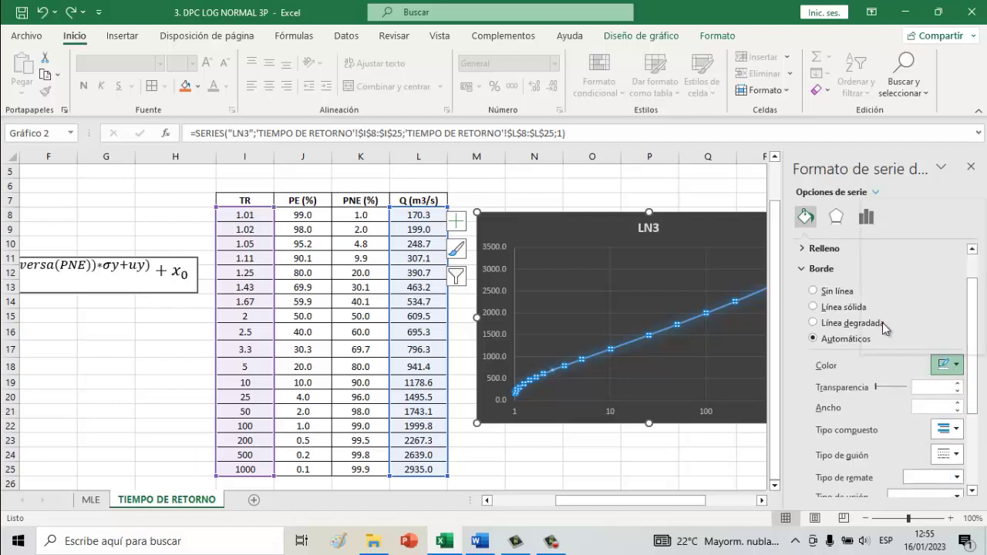
click(958, 402)
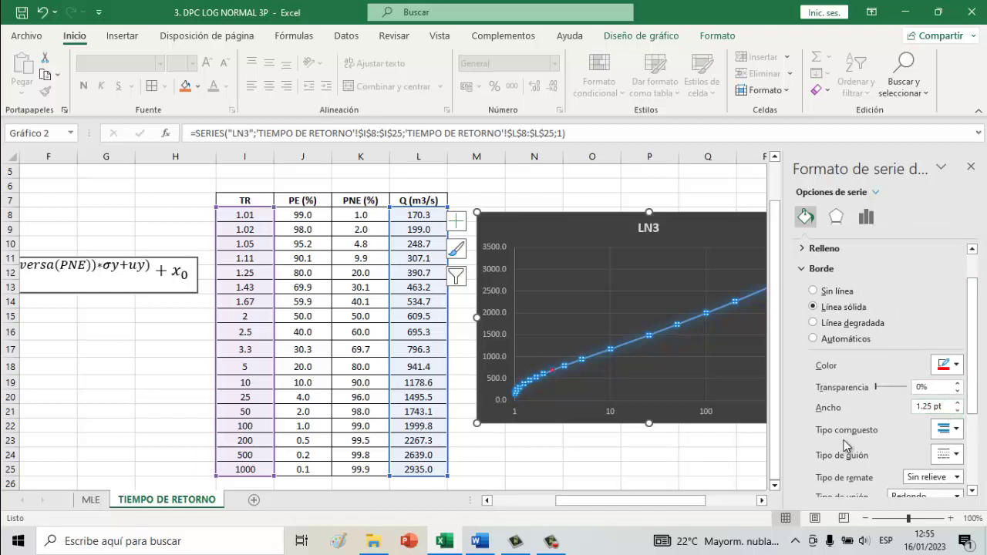
click(959, 402)
text(2)
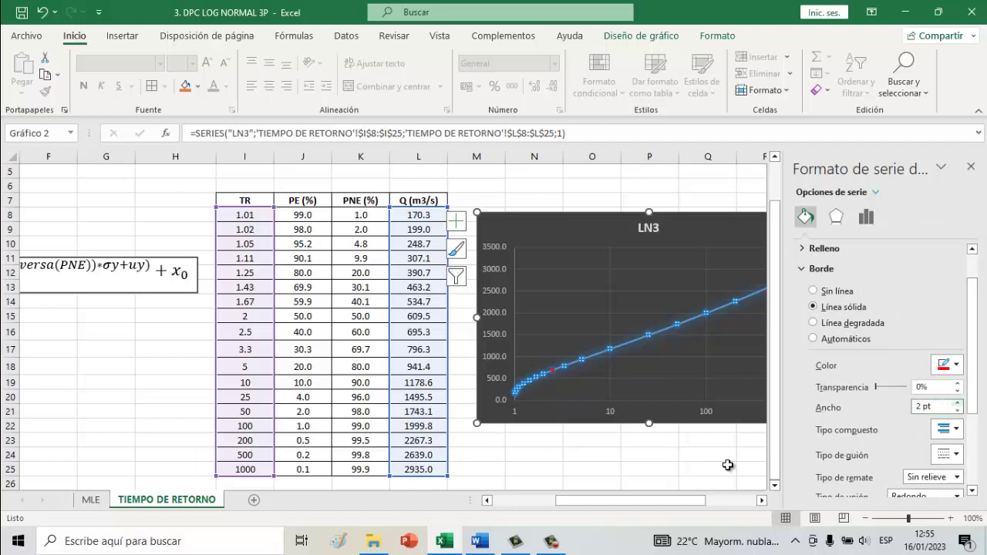
click(698, 467)
click(635, 470)
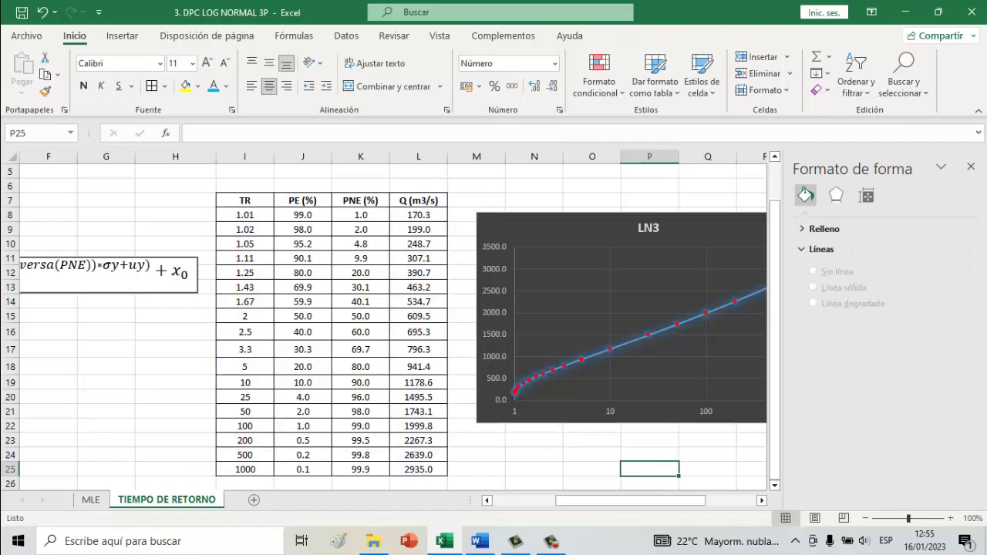
click(971, 167)
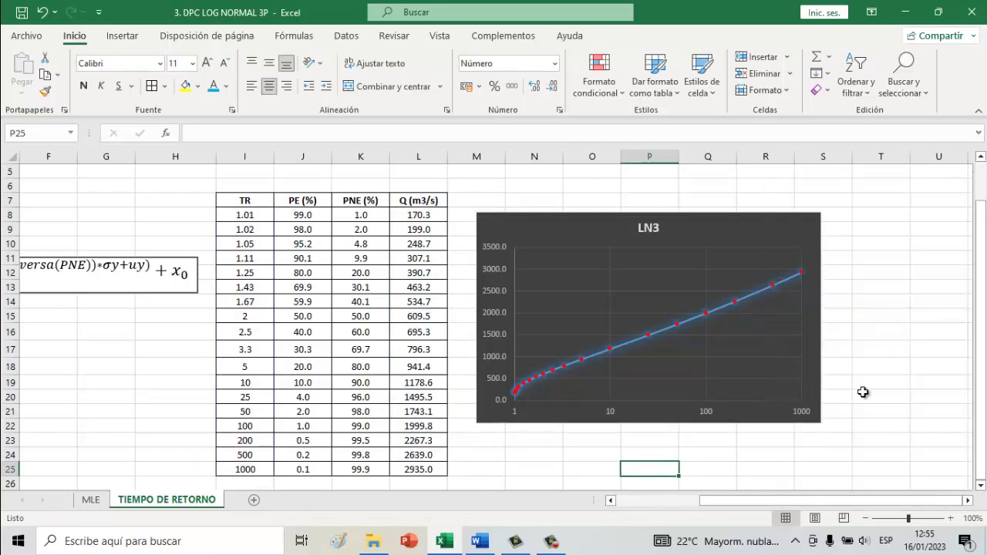
click(883, 452)
click(815, 318)
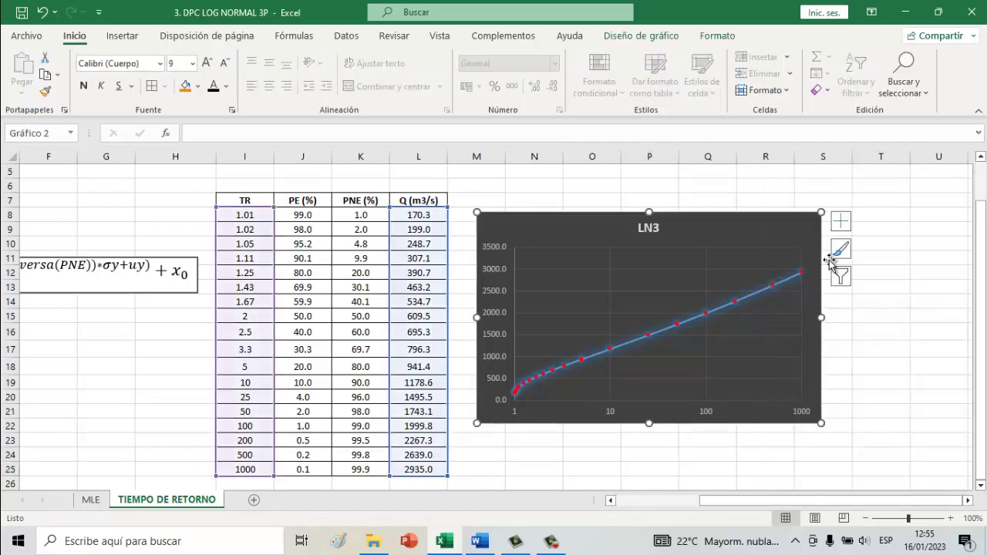
- Turn on Axis Titles for the LN3 chart, adding placeholder titles to both axes
click(841, 226)
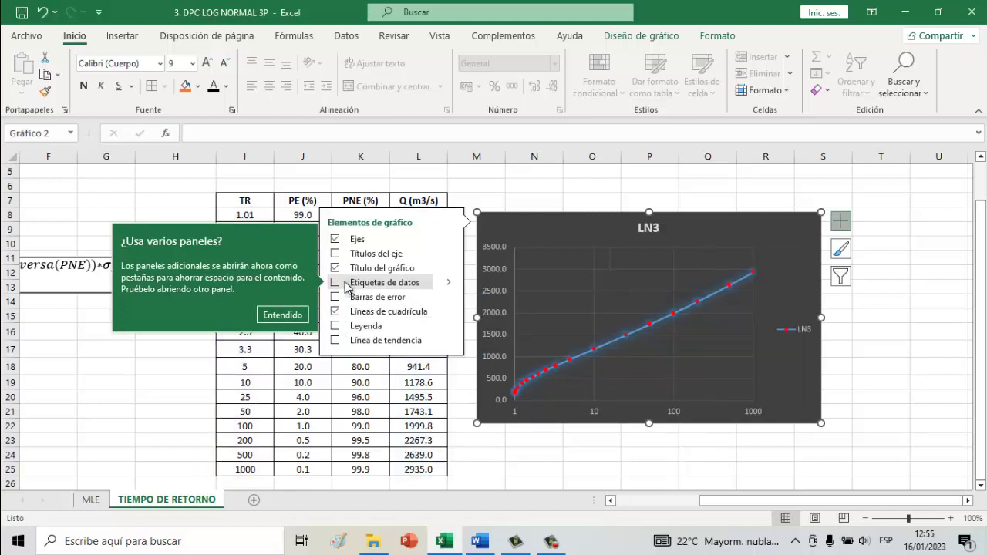
click(355, 255)
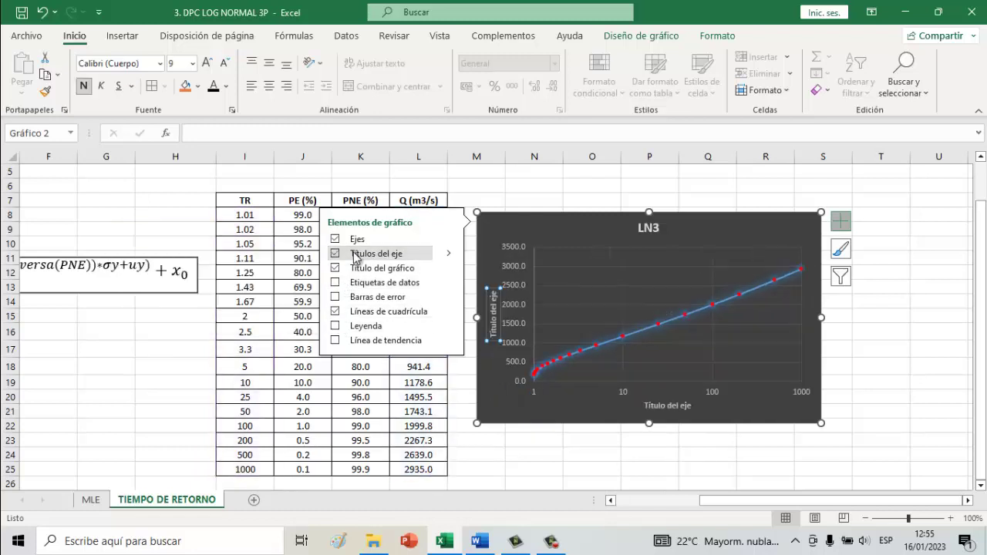
click(594, 455)
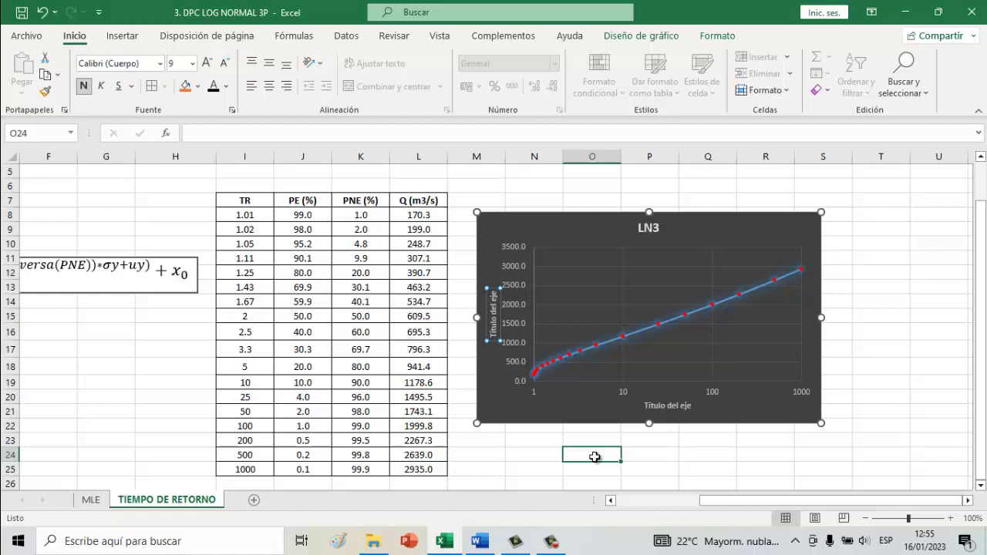
- Rename the horizontal axis title to 'TIEMPO DE RETORNO'
click(692, 409)
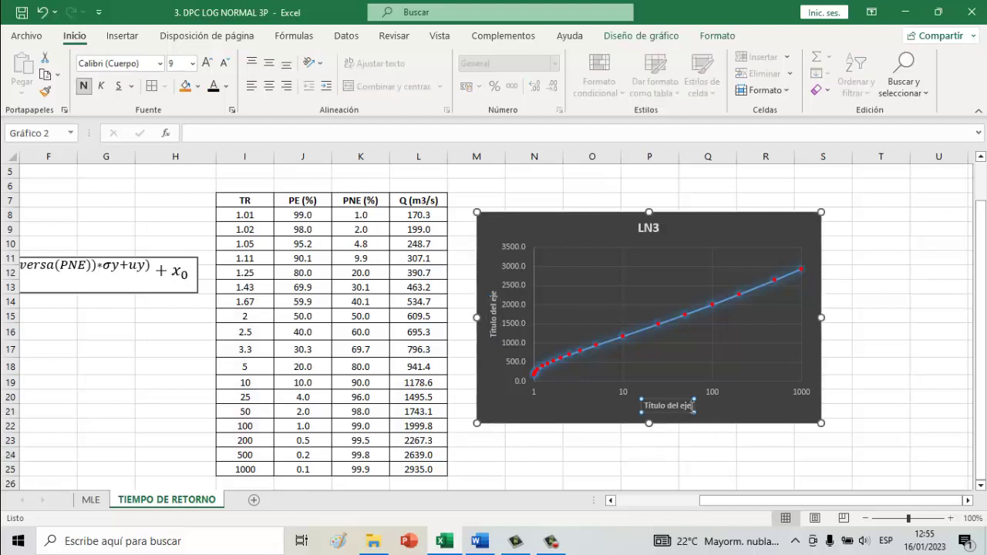
click(691, 407)
key(BackSpace)
key(BackSpace)
key(BackSpace)
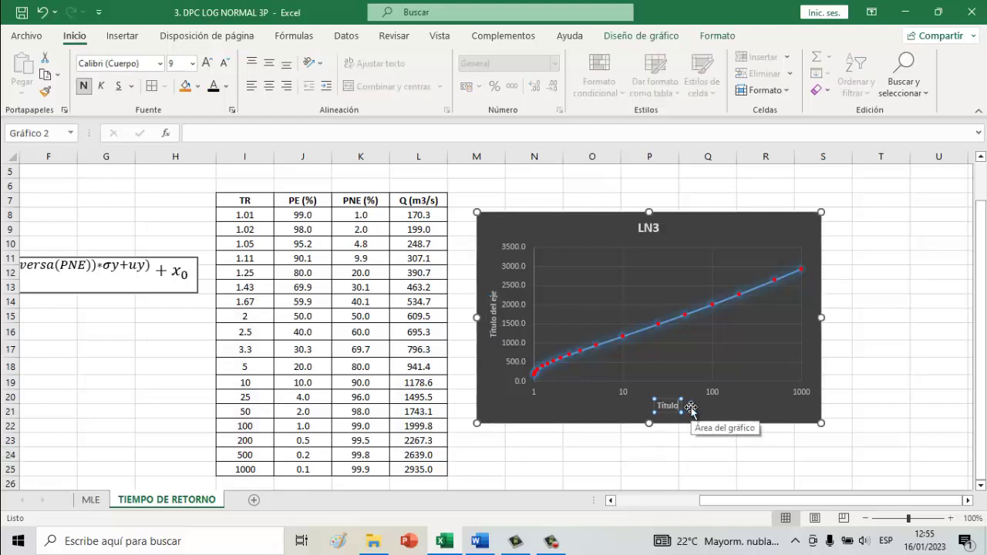
key(BackSpace)
key(BackSpace)
text(PO D)
text(E RETO)
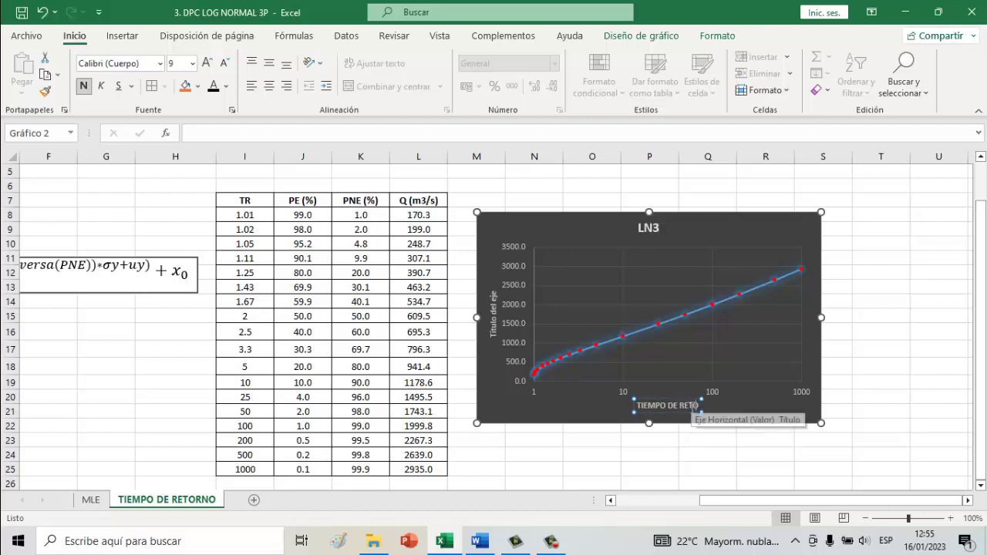
text(RNO)
click(881, 391)
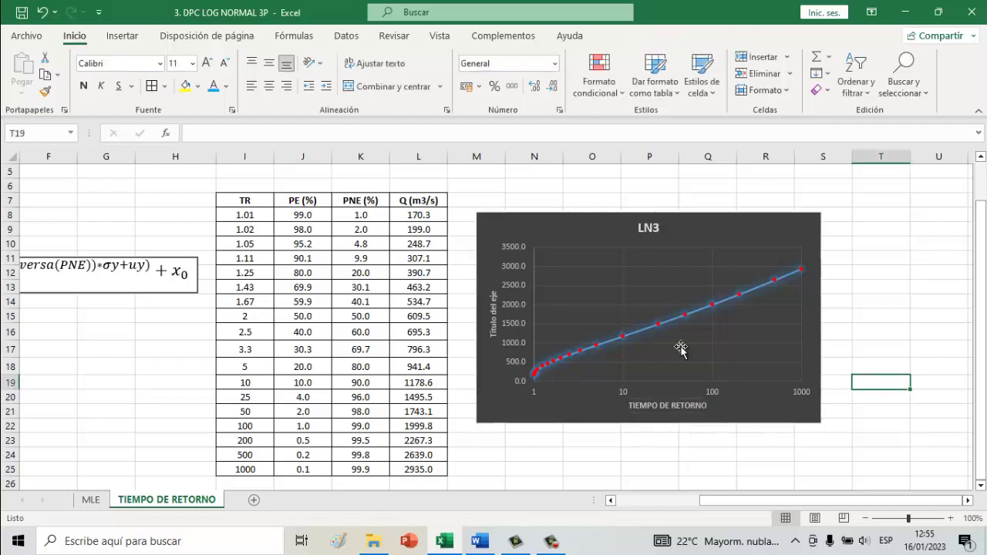
- Rename the vertical axis title to 'CAUDAL'
click(496, 295)
click(497, 294)
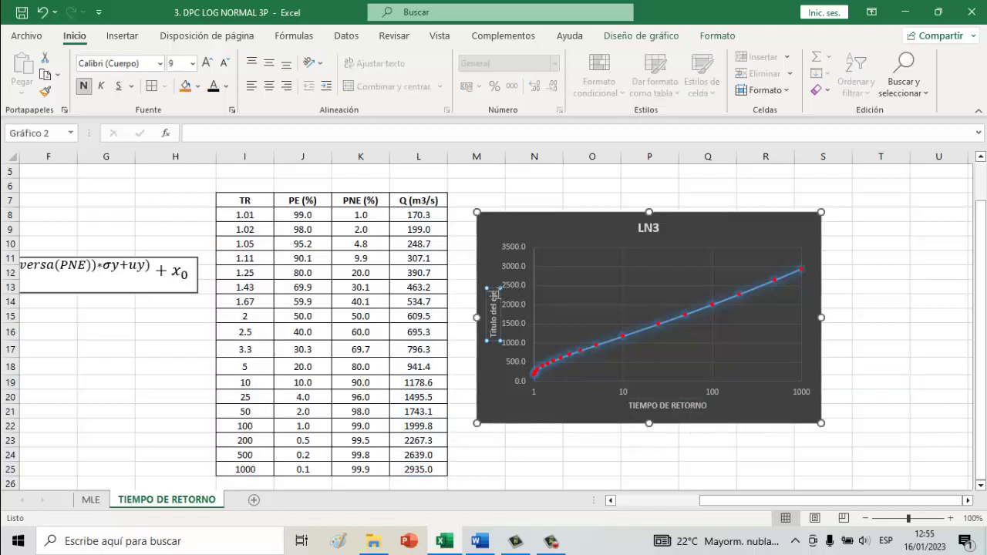
key(BackSpace)
key(BackSpace)
key(BackSpace)
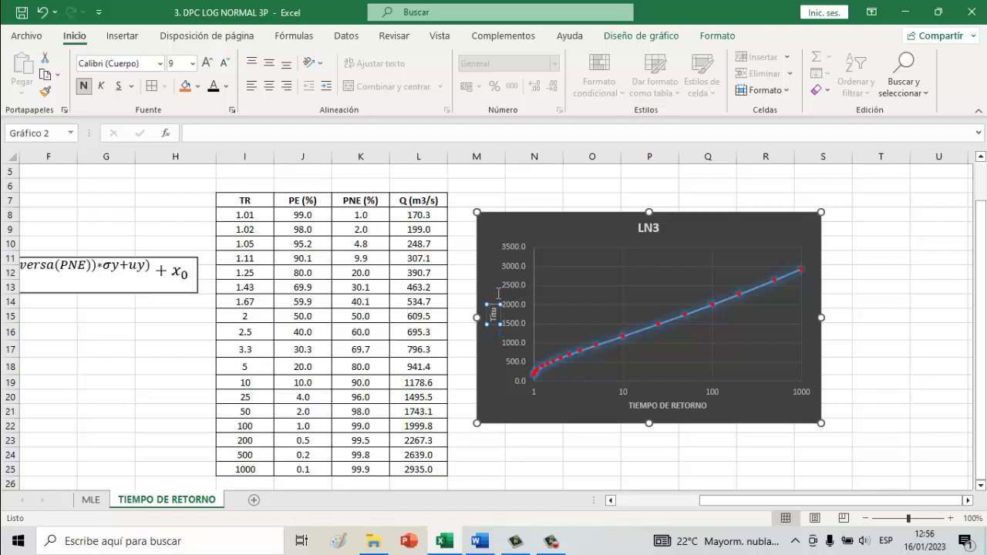
text(Q)
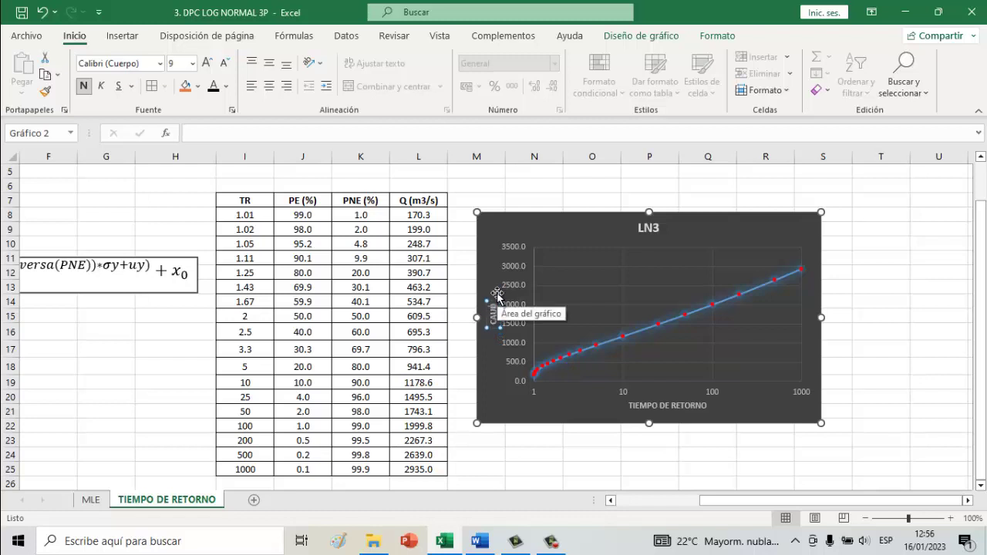
click(856, 300)
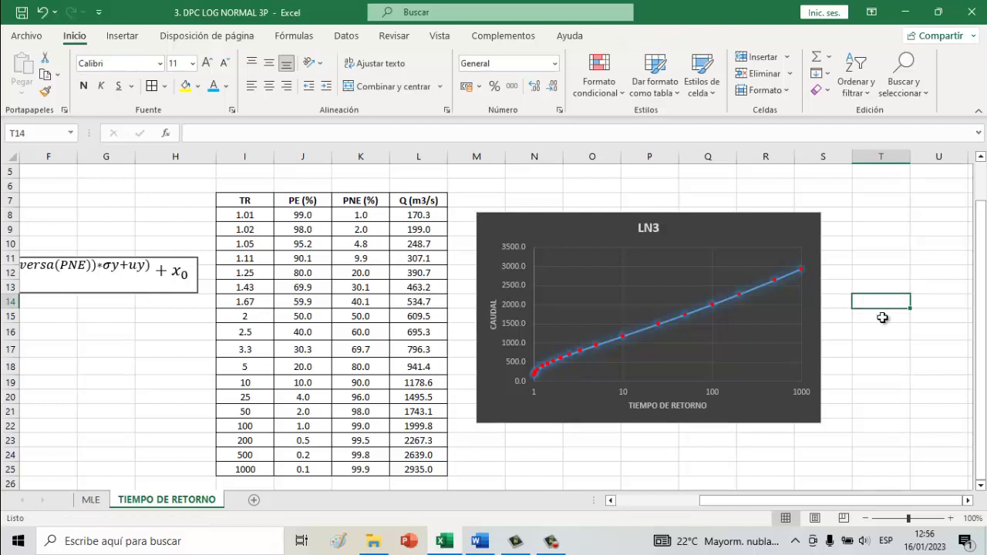
click(882, 318)
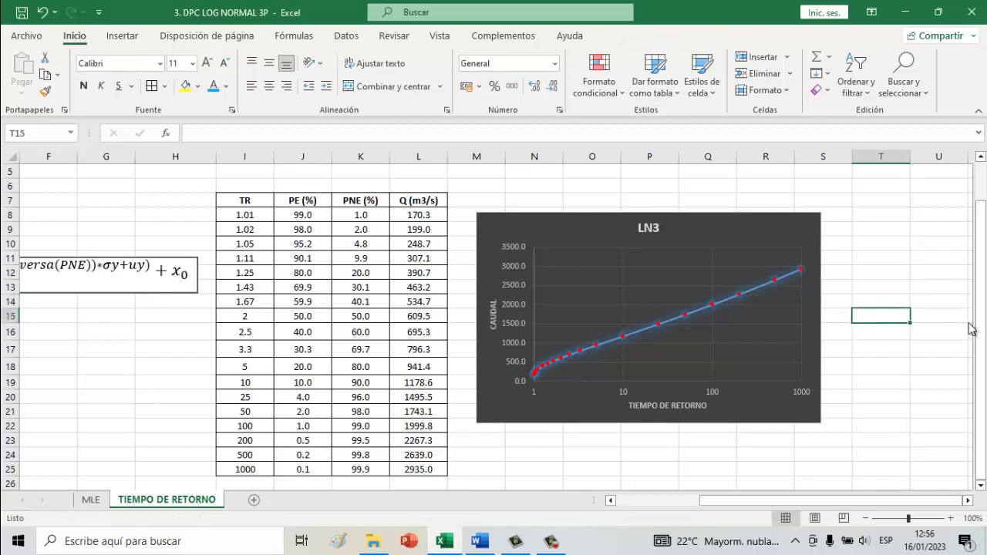
- Enter 'ESO SERIA TODO....... GRACIAS POR VER EL VIDEO' in cell O24 below the chart
drag(981, 356, 982, 353)
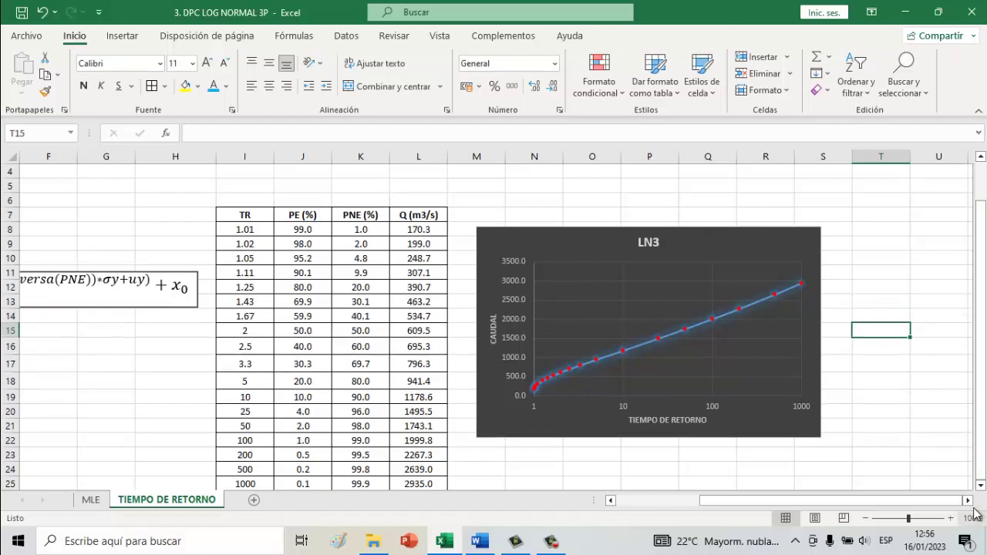
scroll(759, 435, down, 2)
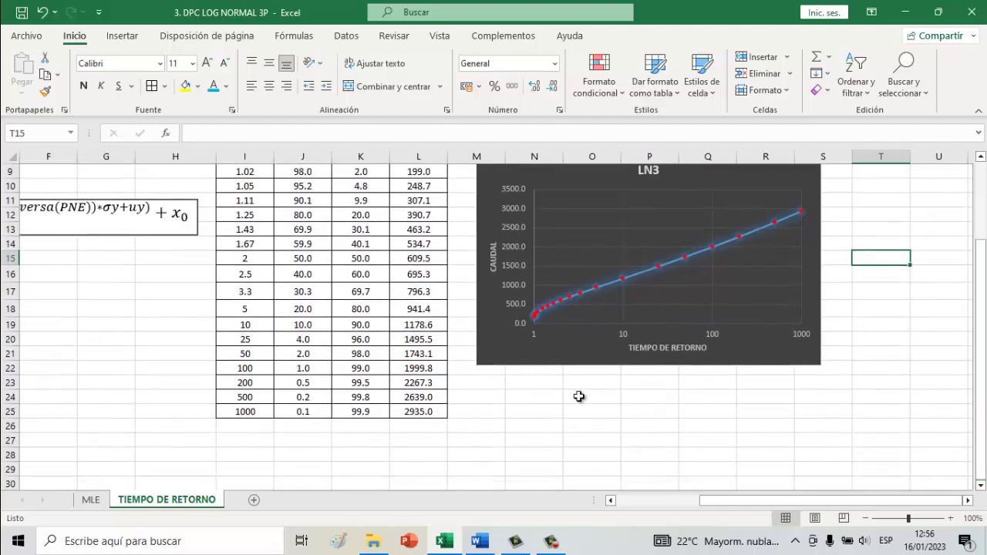
click(578, 397)
text(E)
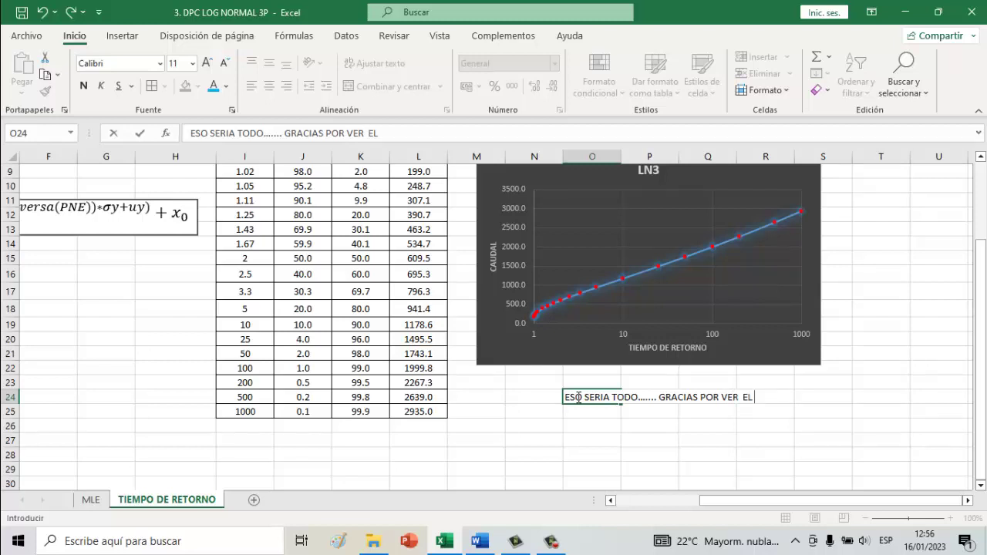
text(VIDEO)
key(Return)
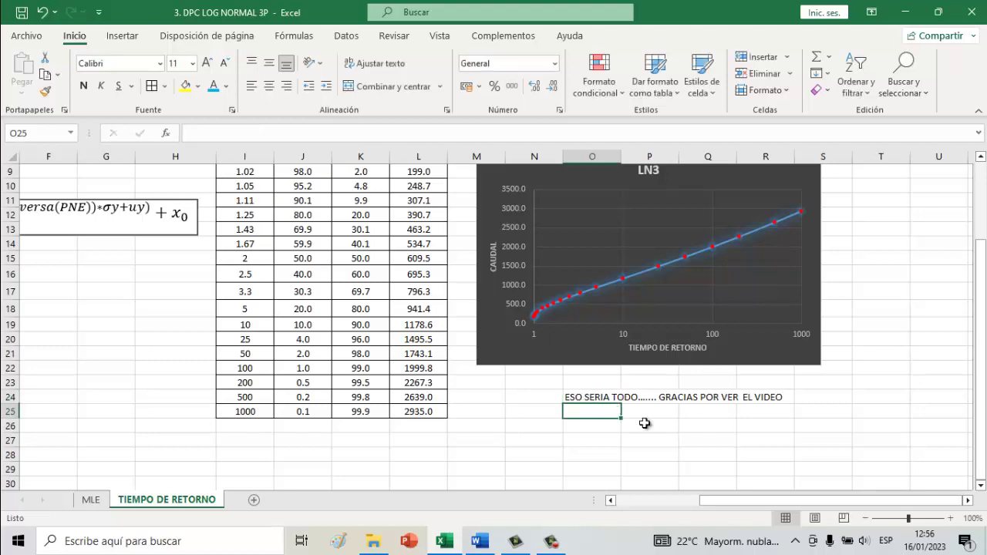